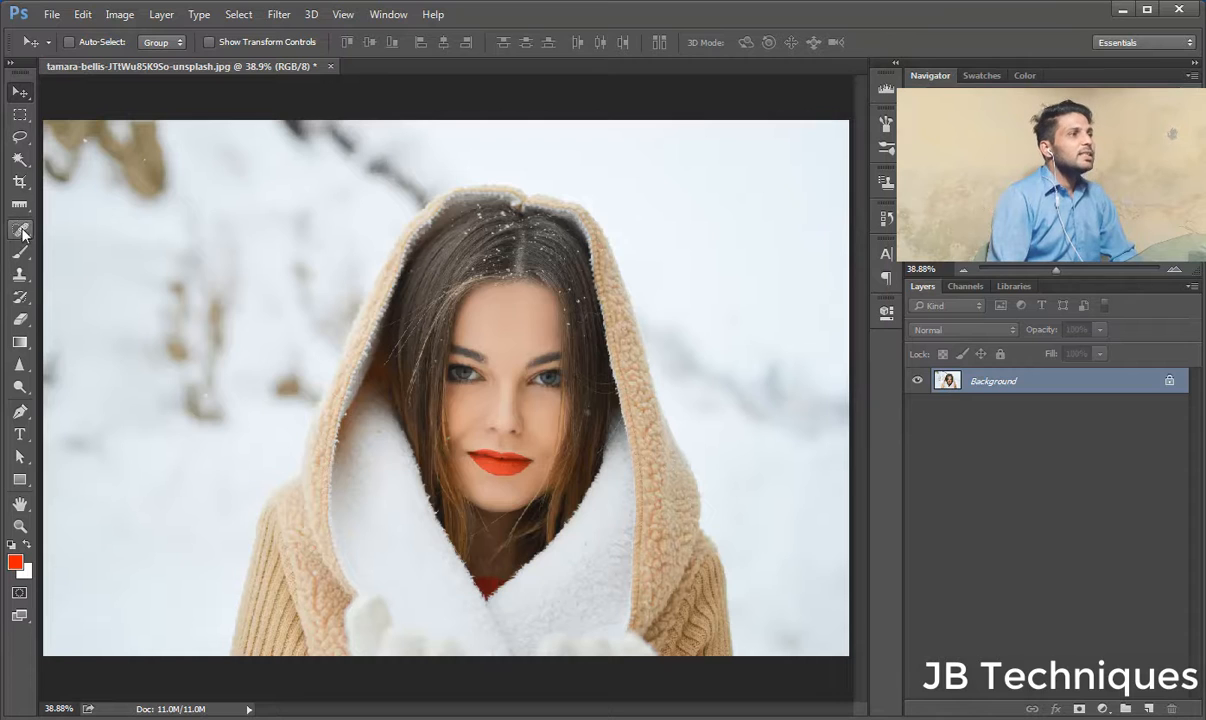
# Activate the Spot Healing Brush Tool from the group of healing tools.
pyautogui.click(19, 204)
pyautogui.click(62, 205)
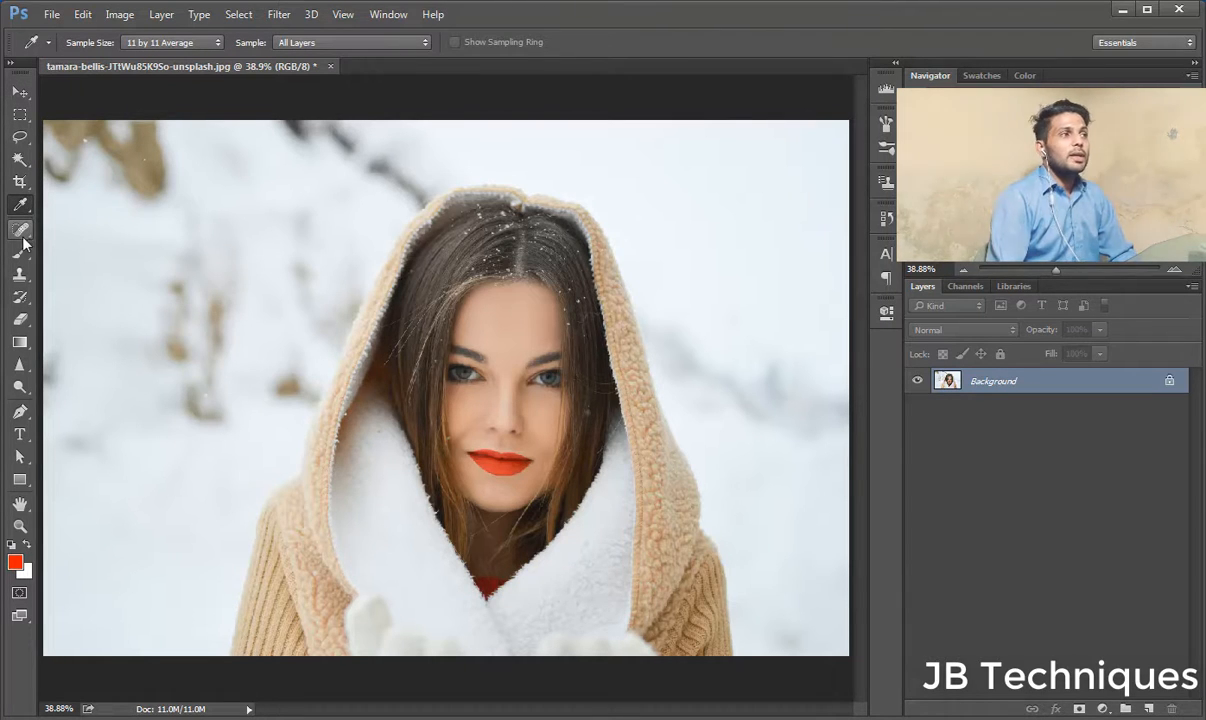
pyautogui.click(20, 231)
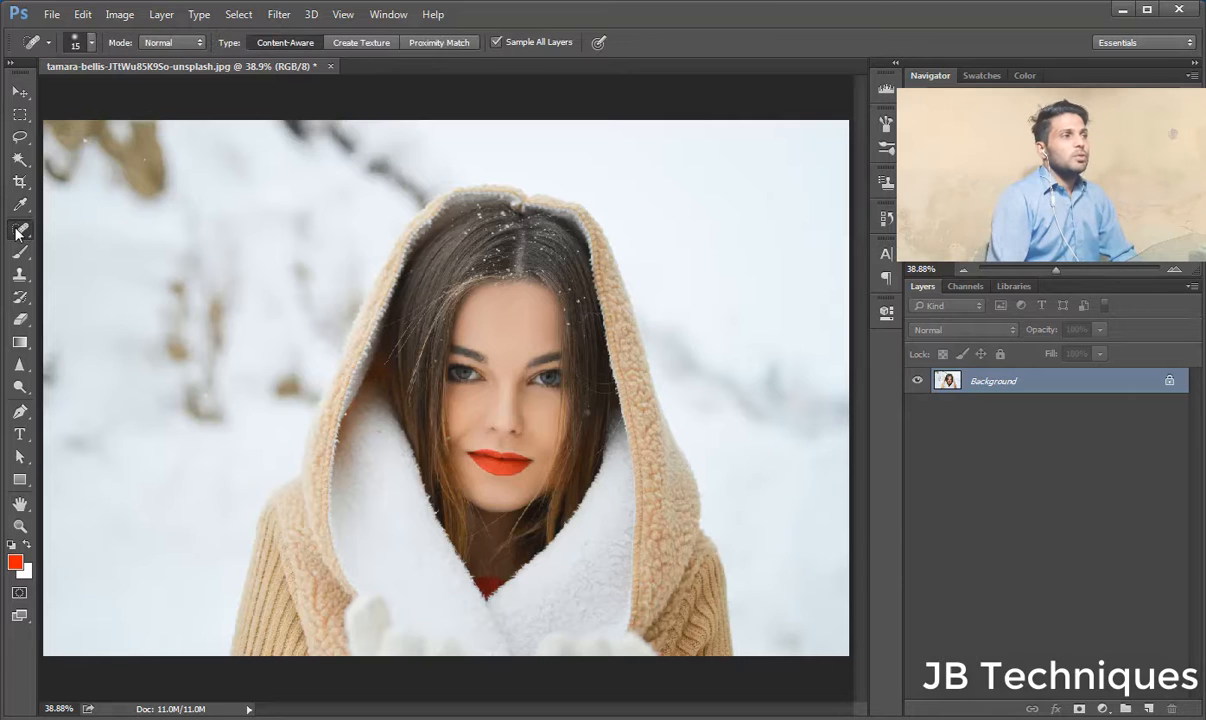
pyautogui.rightClick(20, 231)
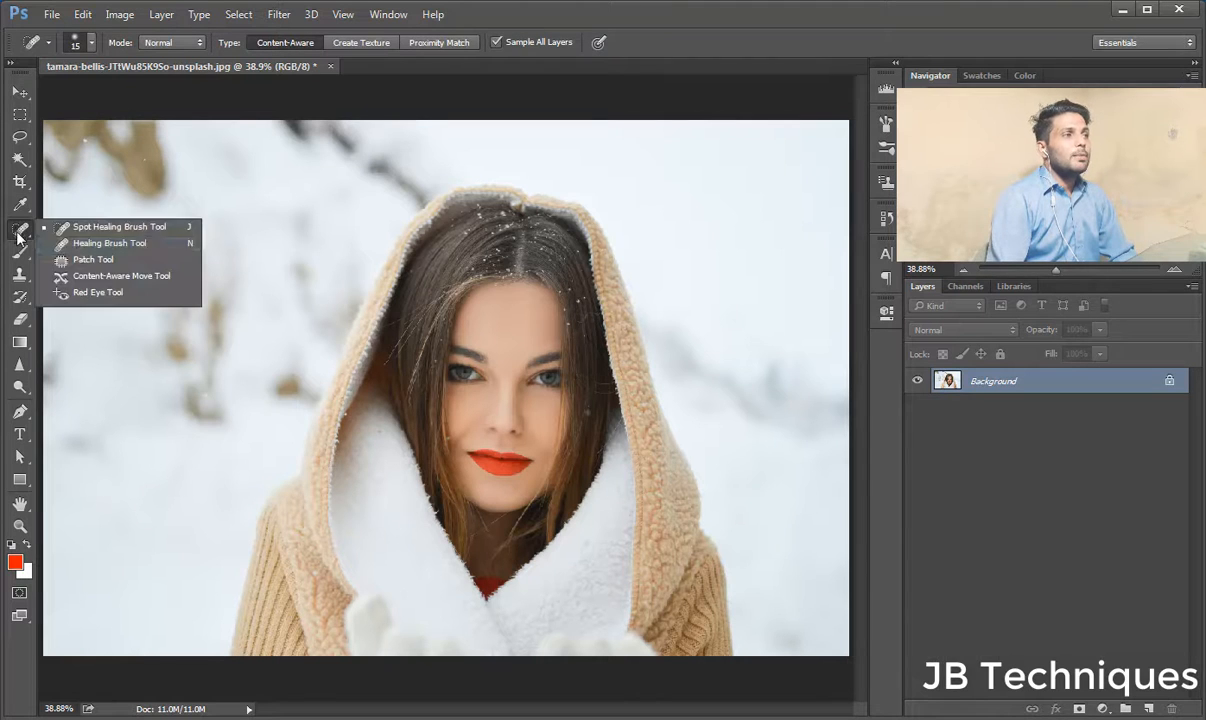
pyautogui.click(114, 228)
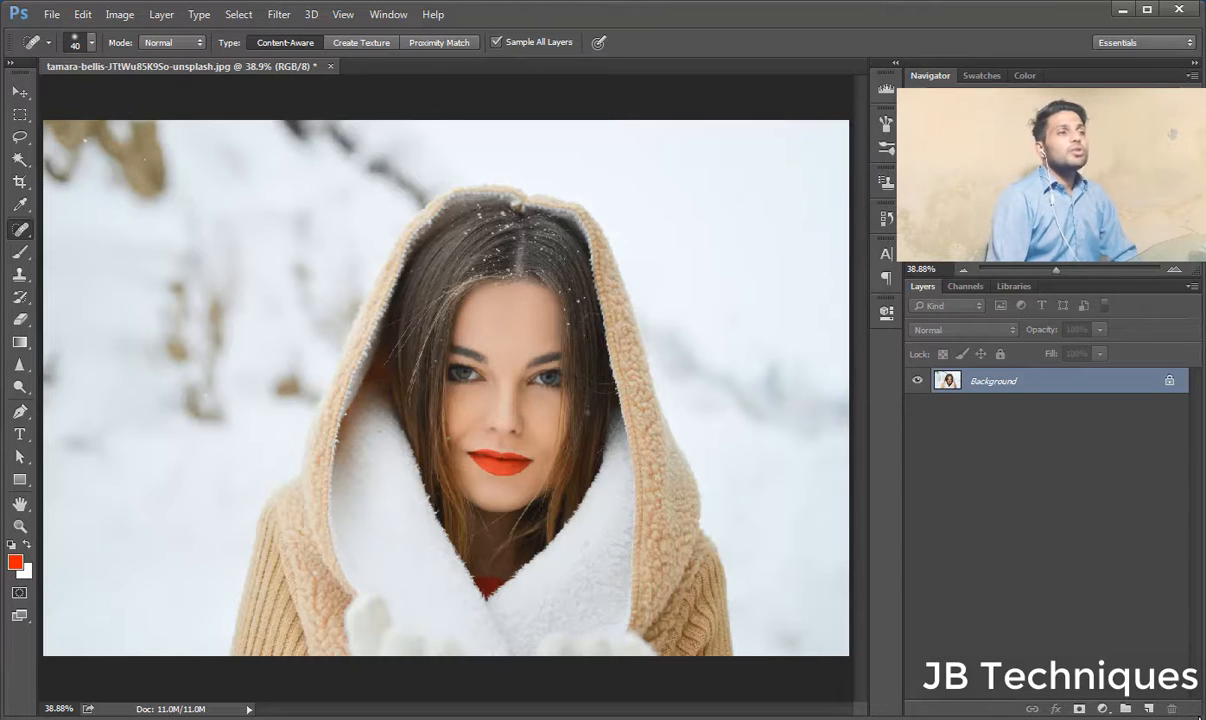
# Add a new layer above the Background and set the healing brush to size 90 with Sample All Layers off.
pyautogui.click(1149, 709)
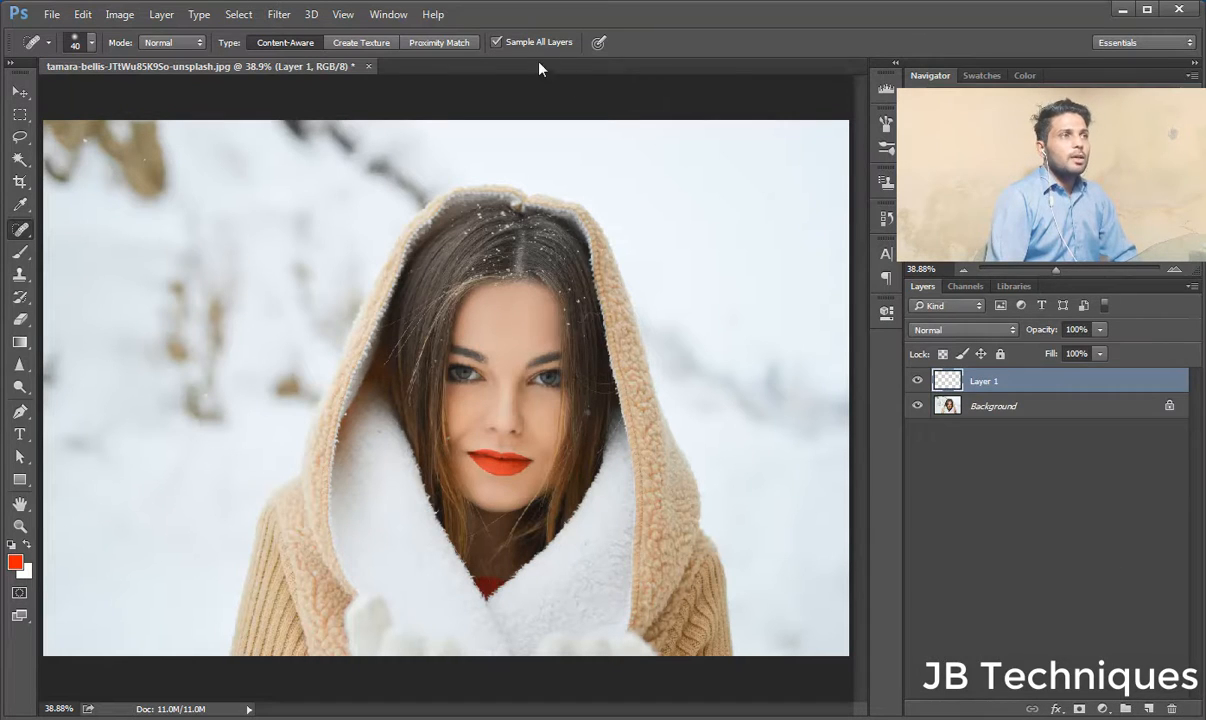
pyautogui.click(497, 43)
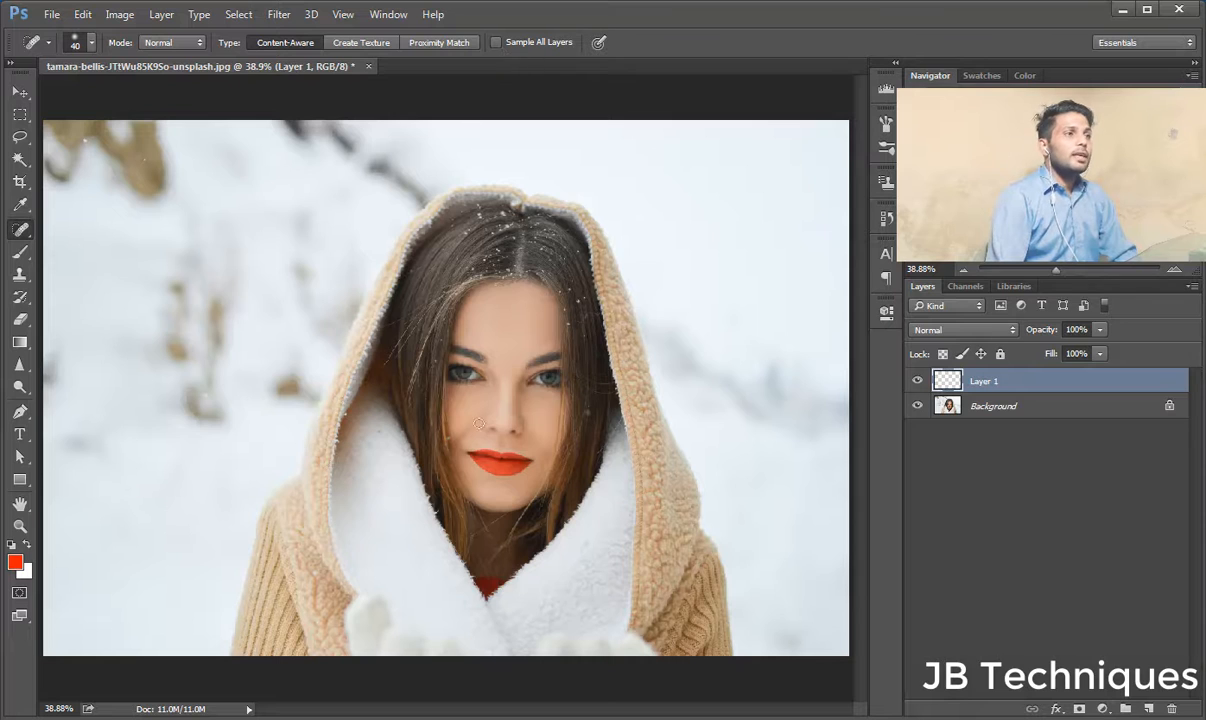
pyautogui.press(']')
pyautogui.press(']')
pyautogui.press(']')
pyautogui.press(']')
pyautogui.press(']')
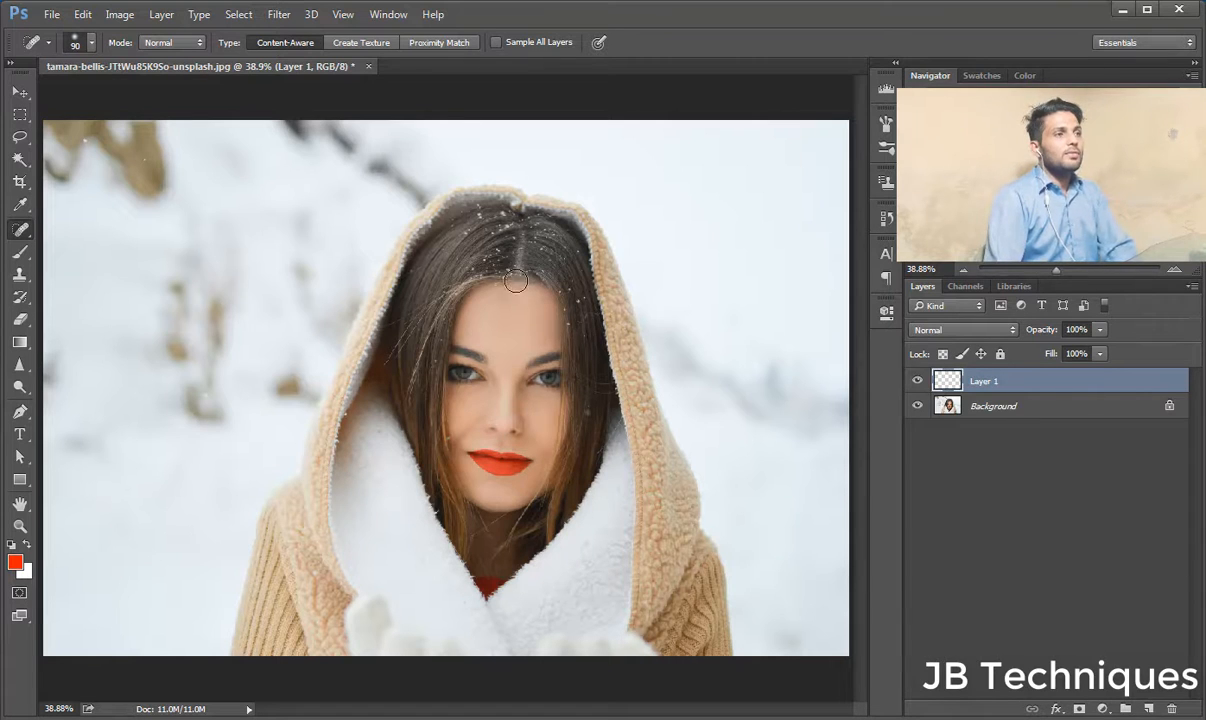
# Reduce the healing brush size to 40 for retouching the face and hair at 100% zoom.
pyautogui.hotkey('ctrl', '+')
pyautogui.hotkey('ctrl', '+')
pyautogui.hotkey('ctrl', '+')
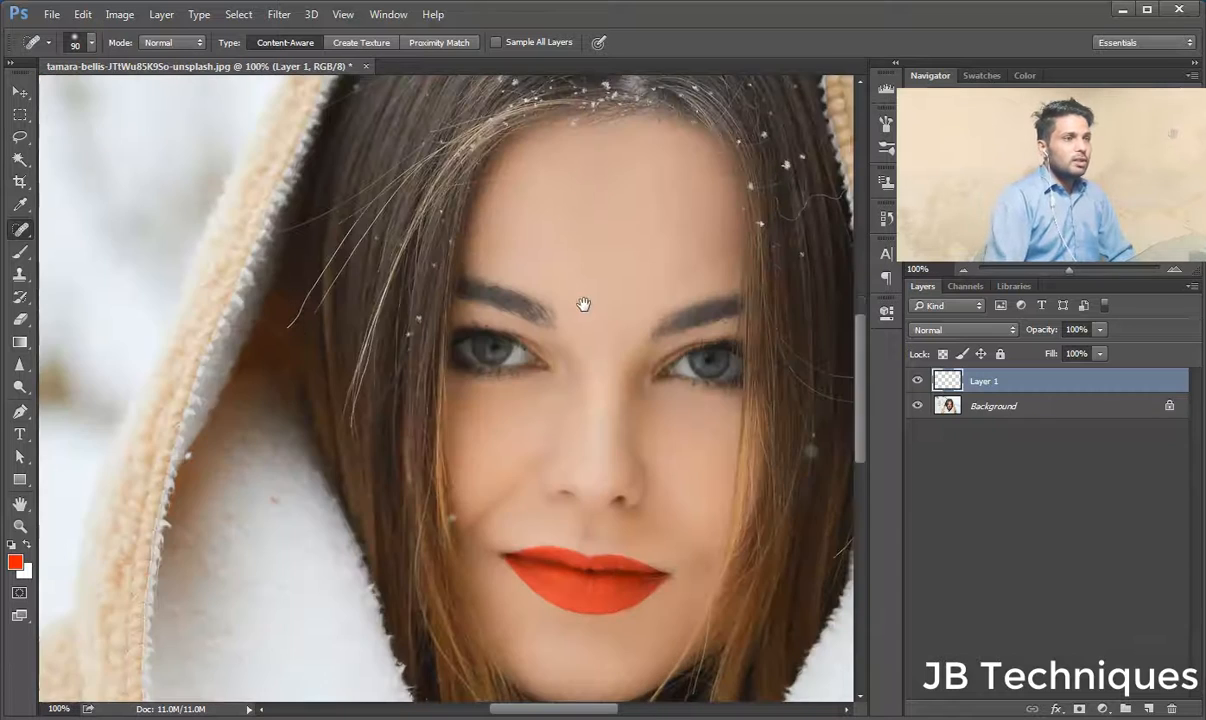
pyautogui.moveTo(583, 304); pyautogui.dragTo(520, 305)
pyautogui.press('[')
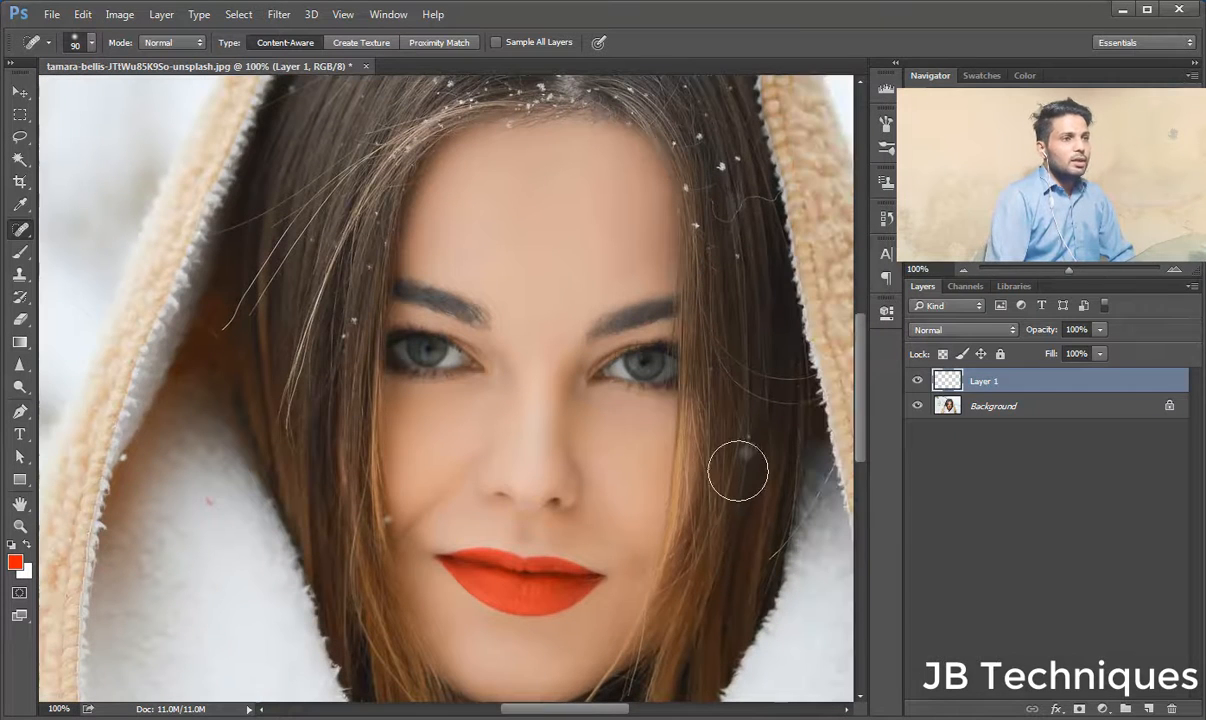
pyautogui.press('[')
pyautogui.press('[')
pyautogui.press('[')
pyautogui.press('[')
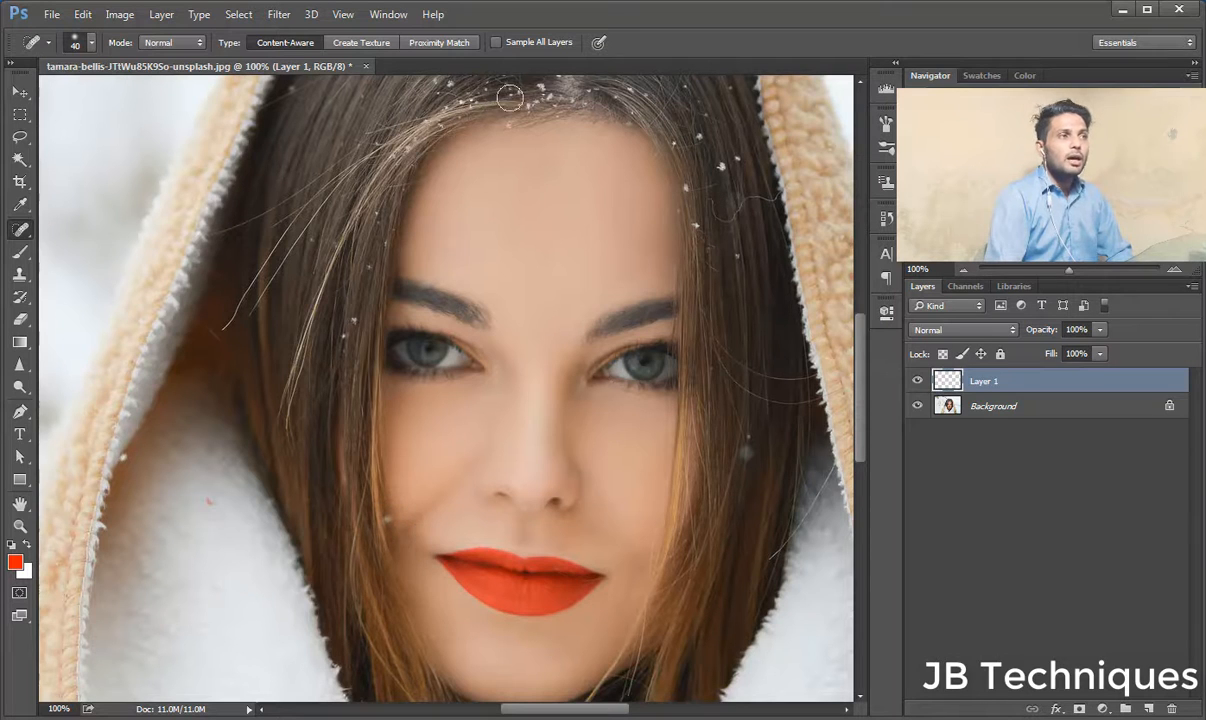
# Turn on Sample All Layers and try healing the pale spot in the hair beside the cheek, reducing the brush size to 20.
pyautogui.click(496, 42)
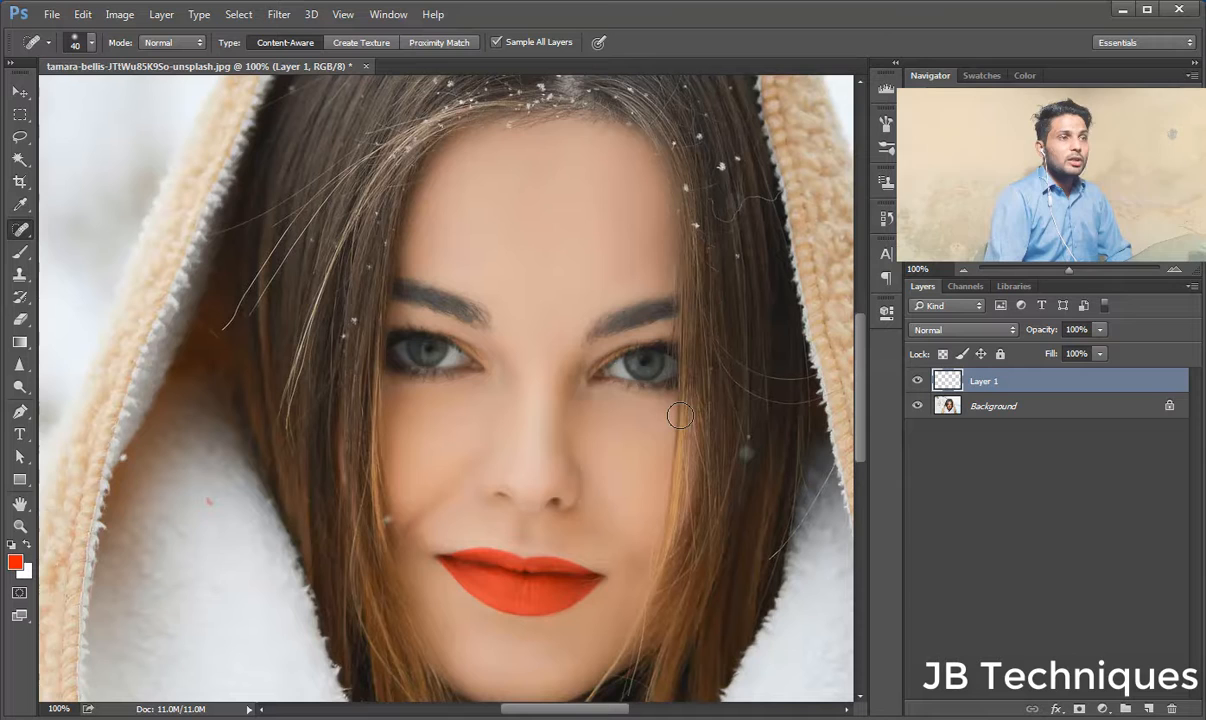
pyautogui.click(748, 440)
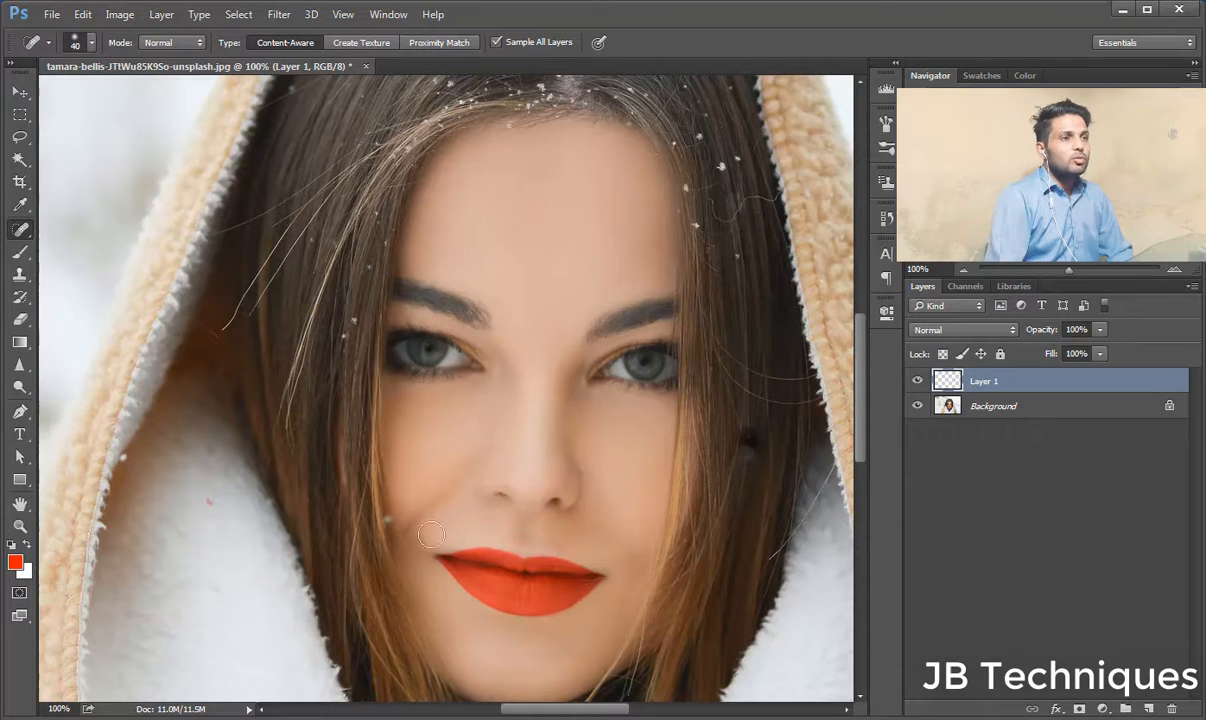
pyautogui.press('[')
pyautogui.press('[')
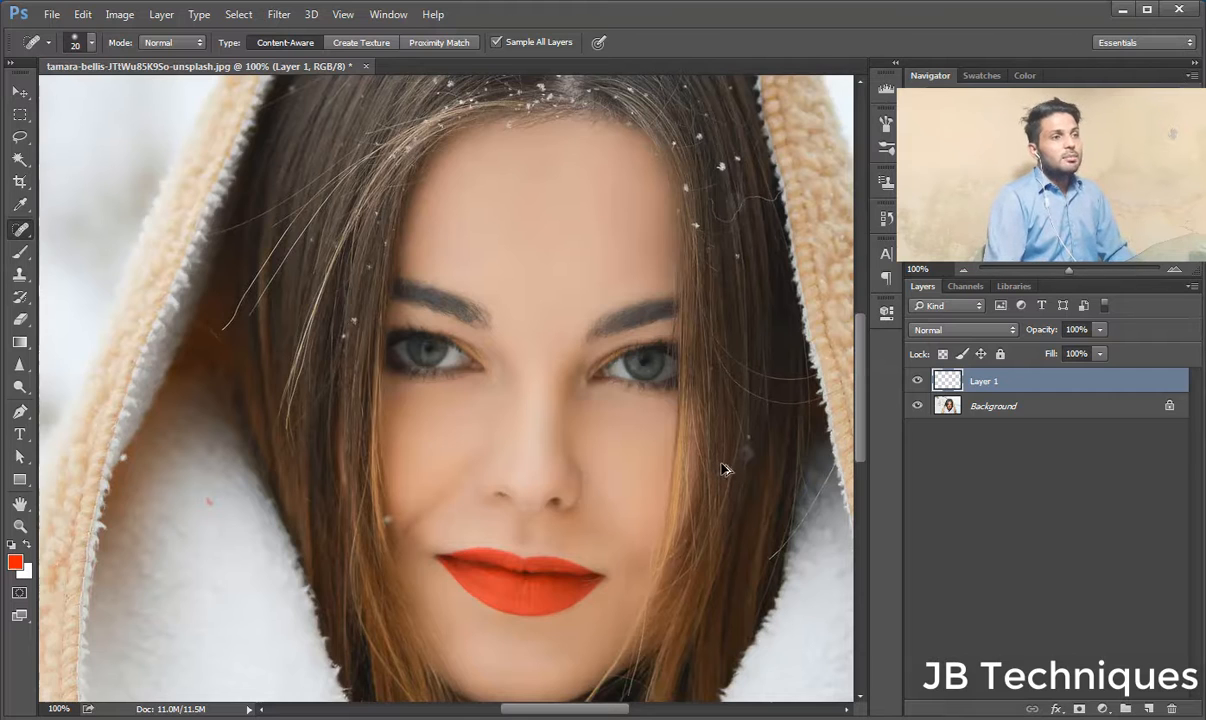
# Try the healing brush at 131 px and set its final size to 22 px.
pyautogui.click(91, 42)
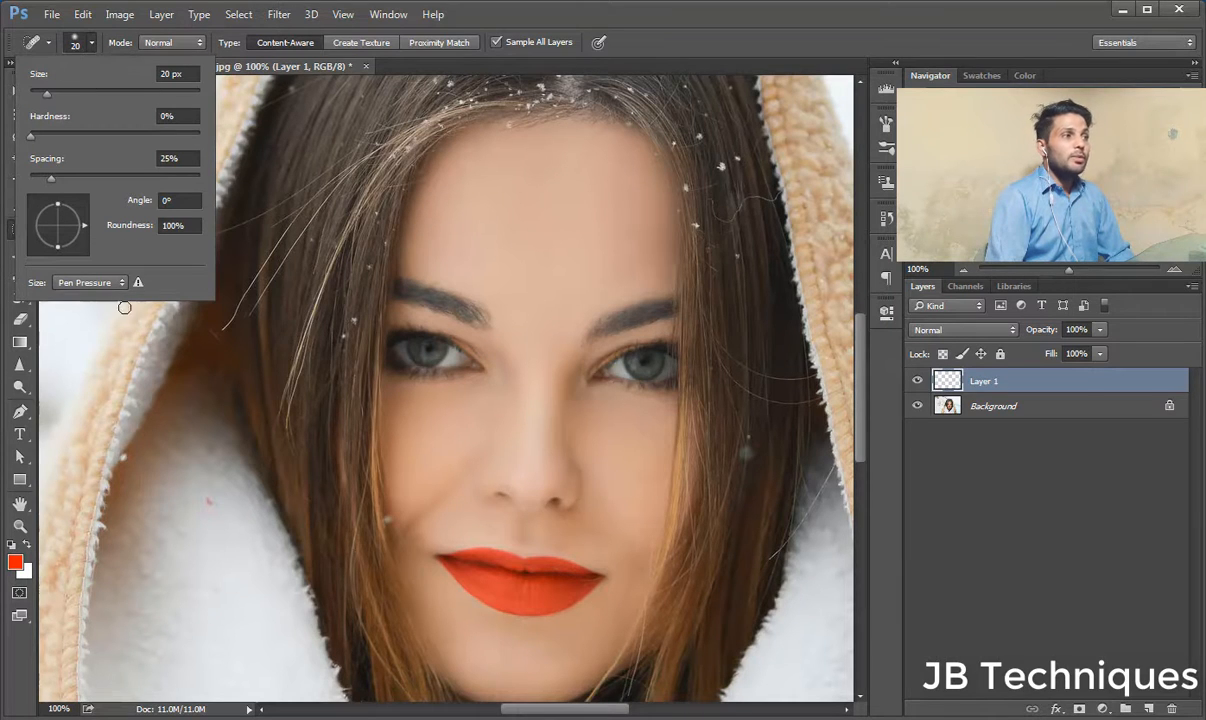
pyautogui.click(83, 45)
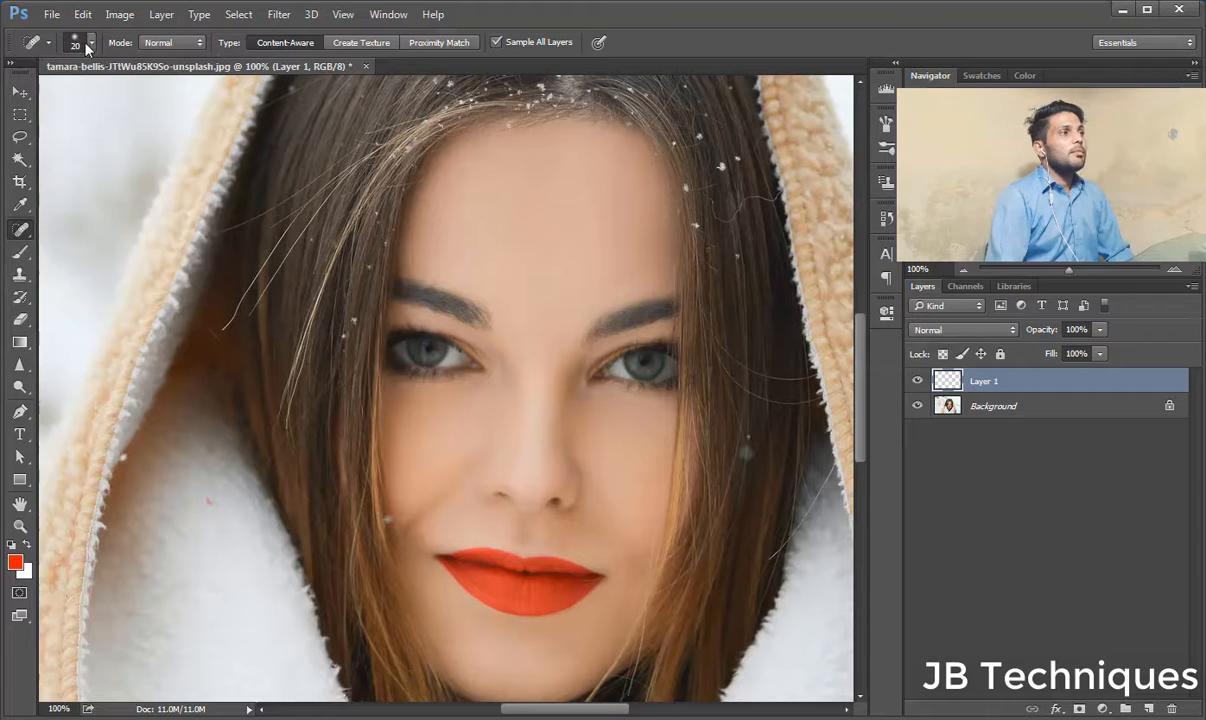
pyautogui.click(75, 46)
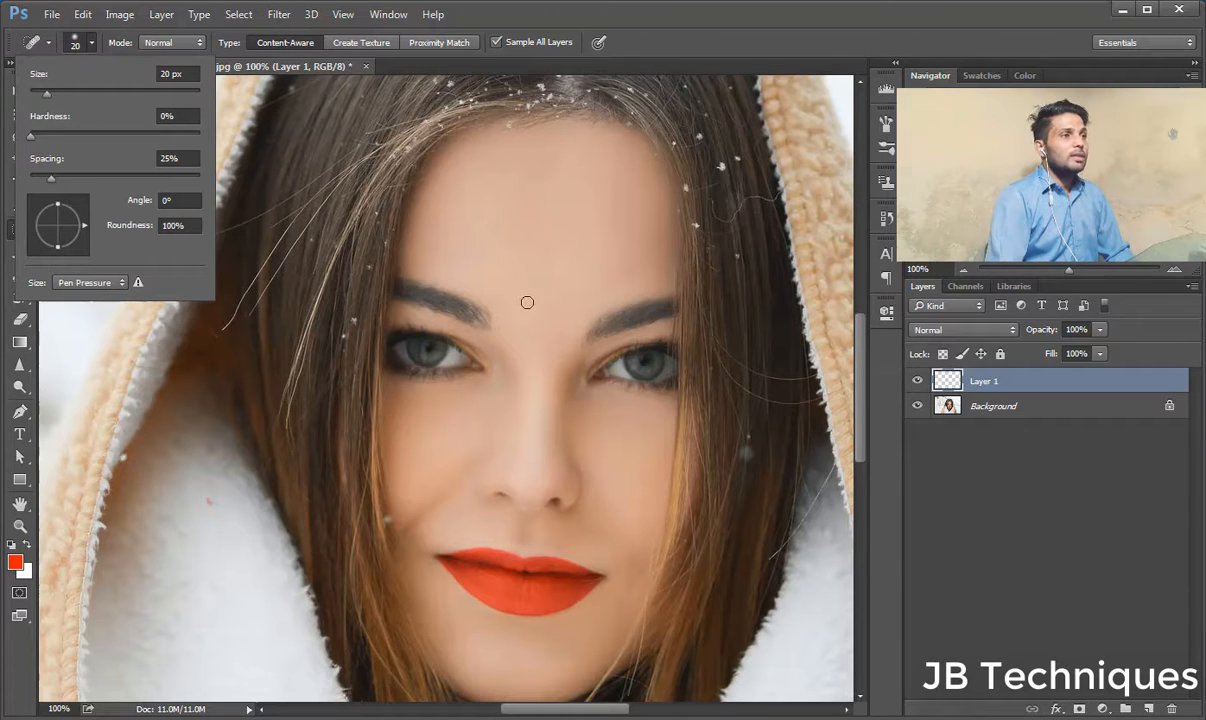
pyautogui.moveTo(48, 93); pyautogui.dragTo(100, 92)
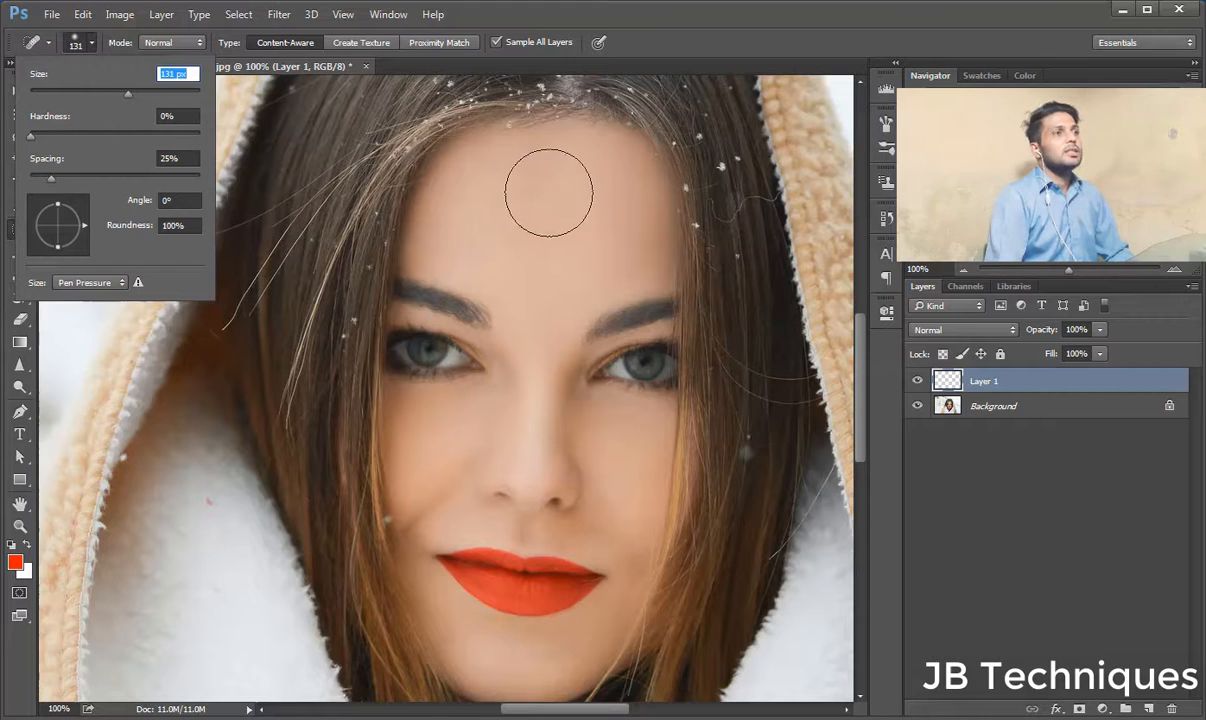
pyautogui.moveTo(104, 92); pyautogui.dragTo(53, 95)
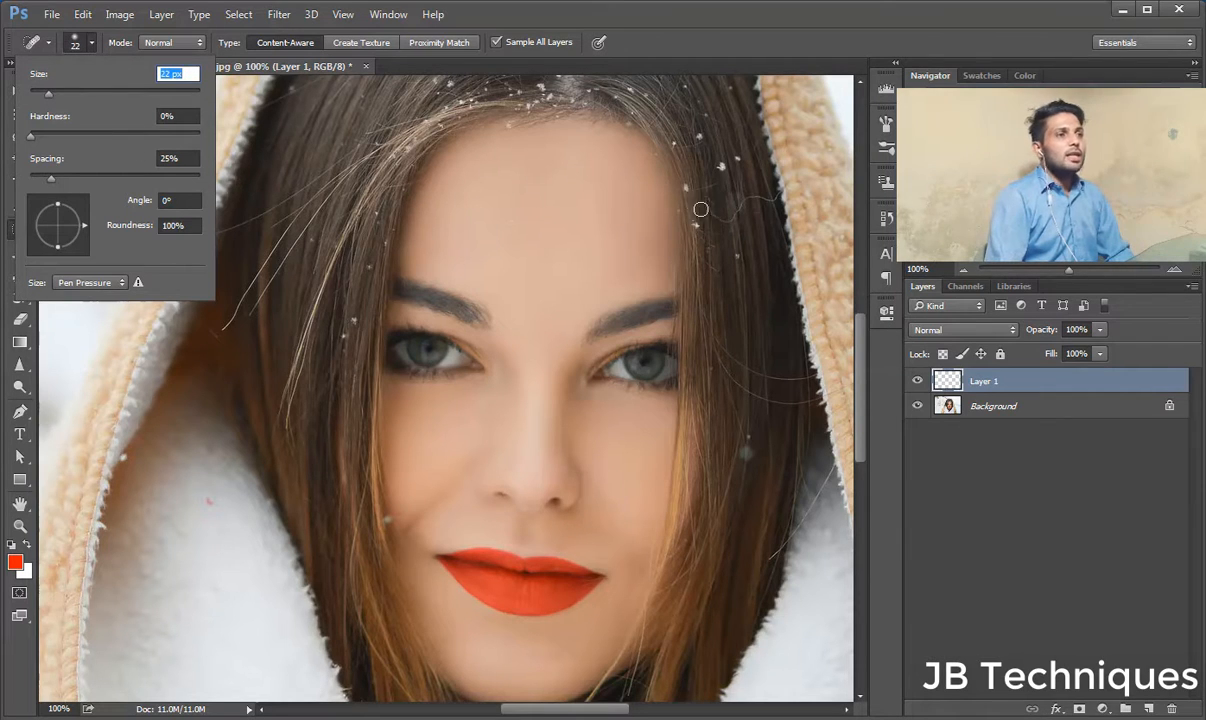
pyautogui.click(734, 256)
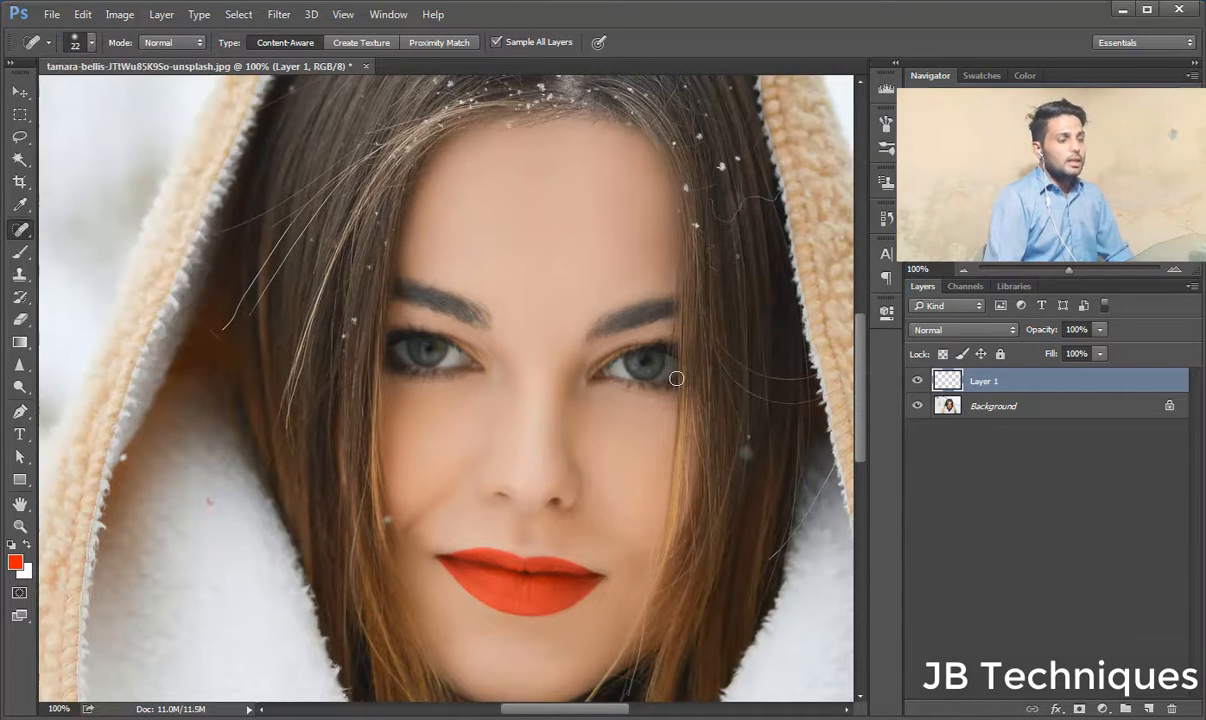
# Set the healing brush's hardness to 100%.
pyautogui.click(92, 42)
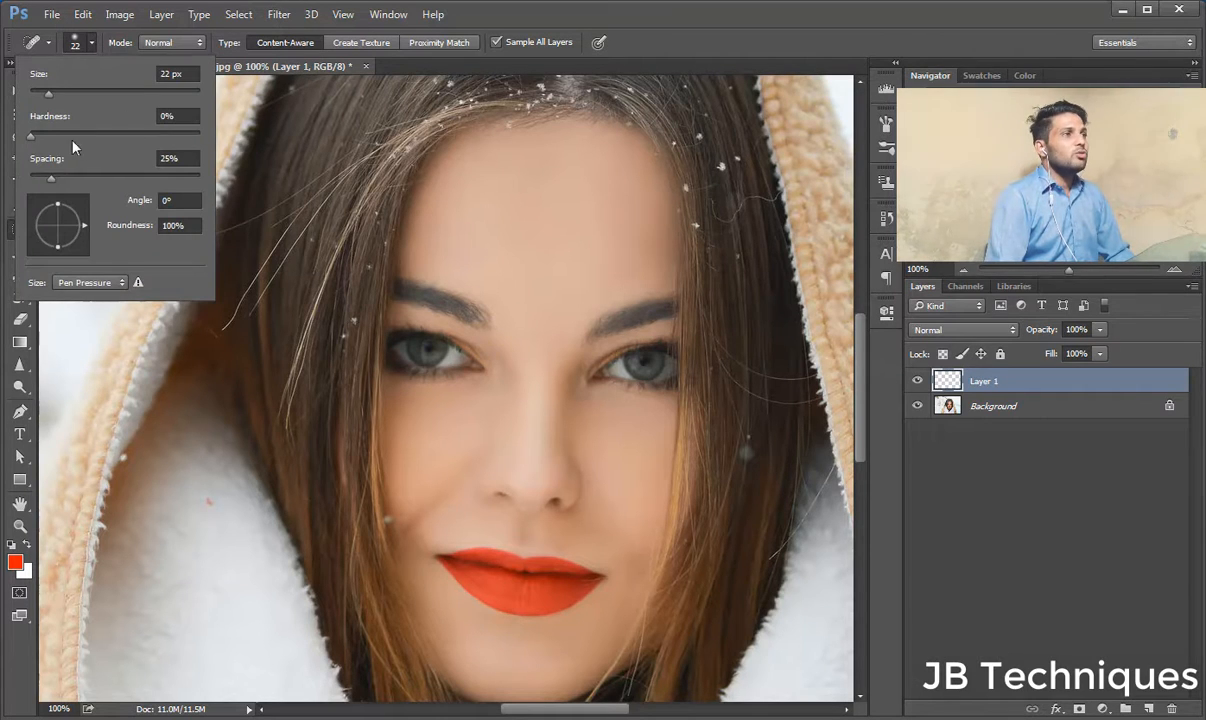
pyautogui.moveTo(31, 136); pyautogui.dragTo(202, 141)
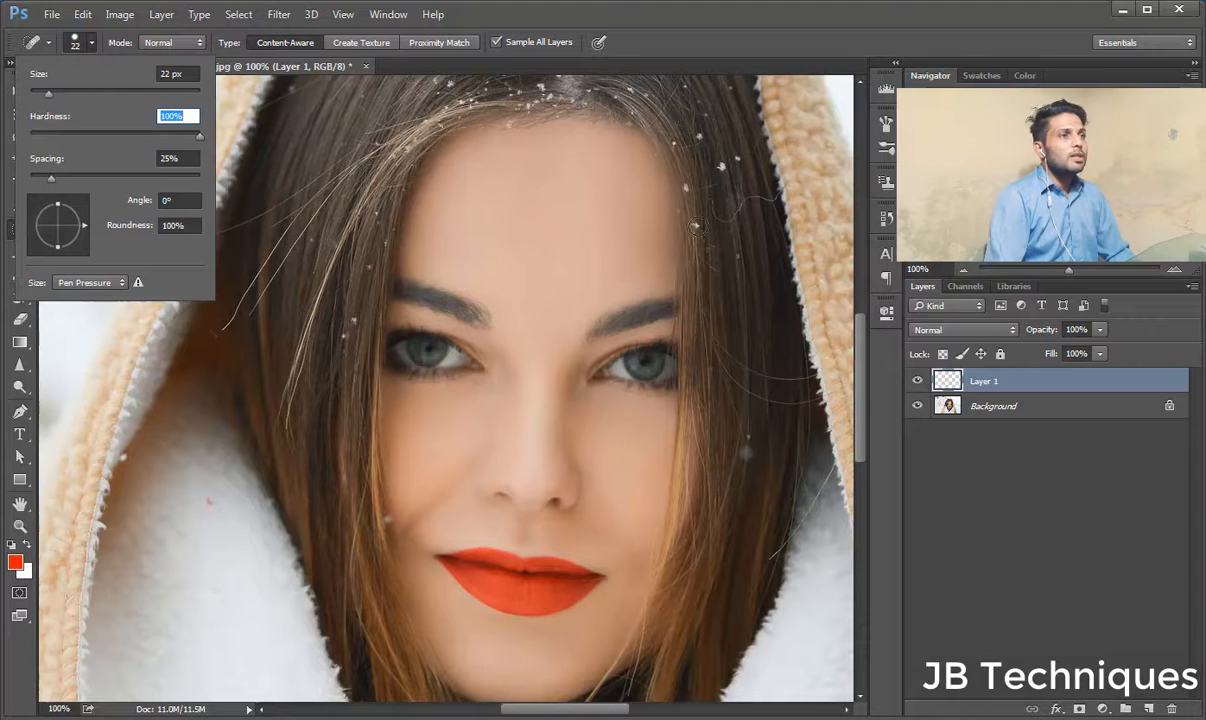
pyautogui.press('Return')
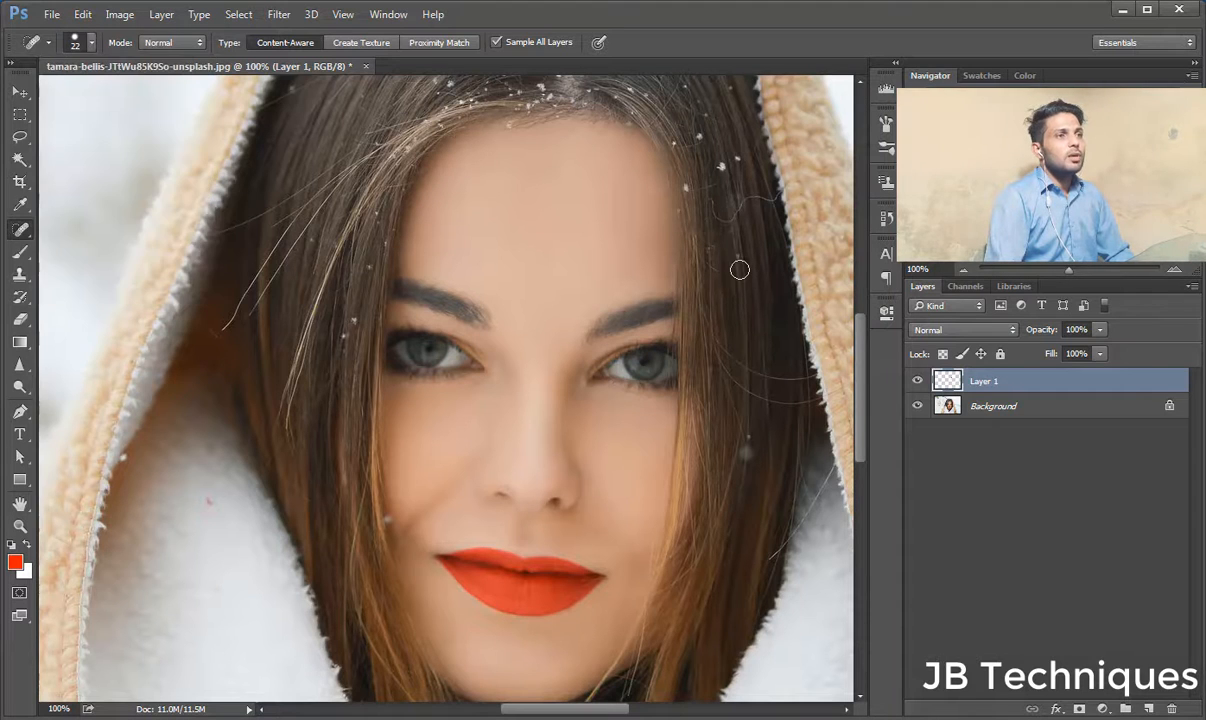
pyautogui.click(91, 42)
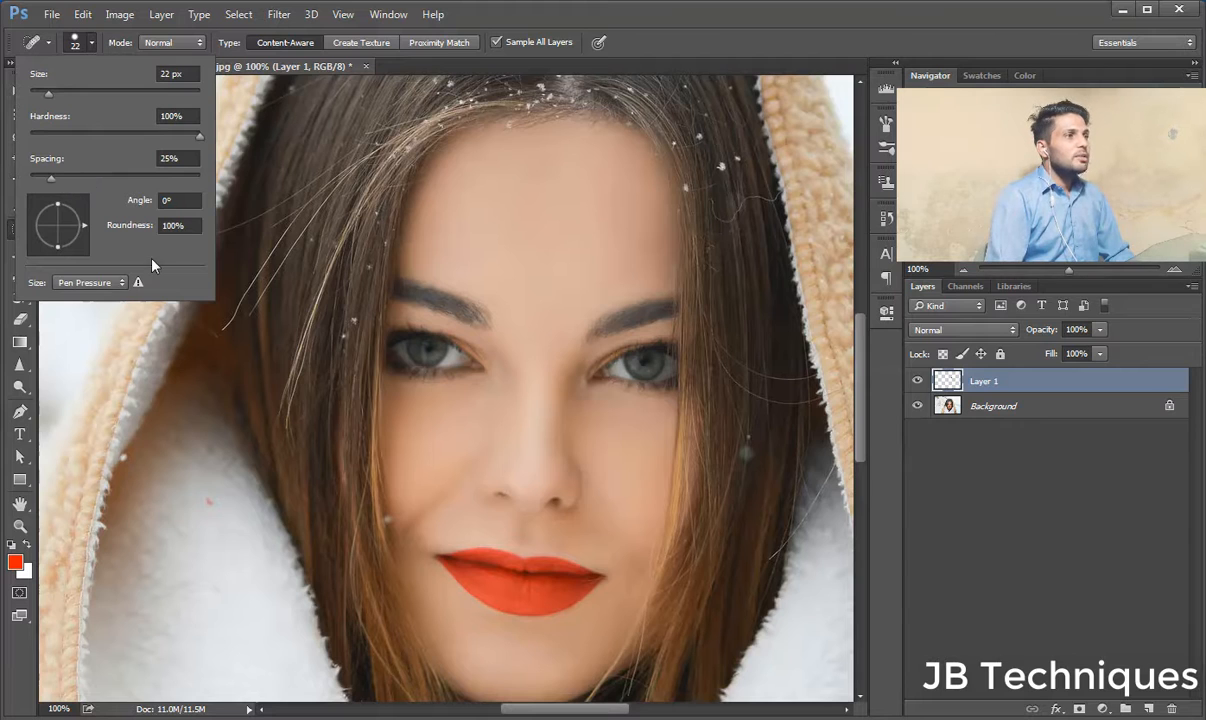
pyautogui.click(636, 50)
# Set the healing brush's blending mode to Screen.
pyautogui.click(158, 42)
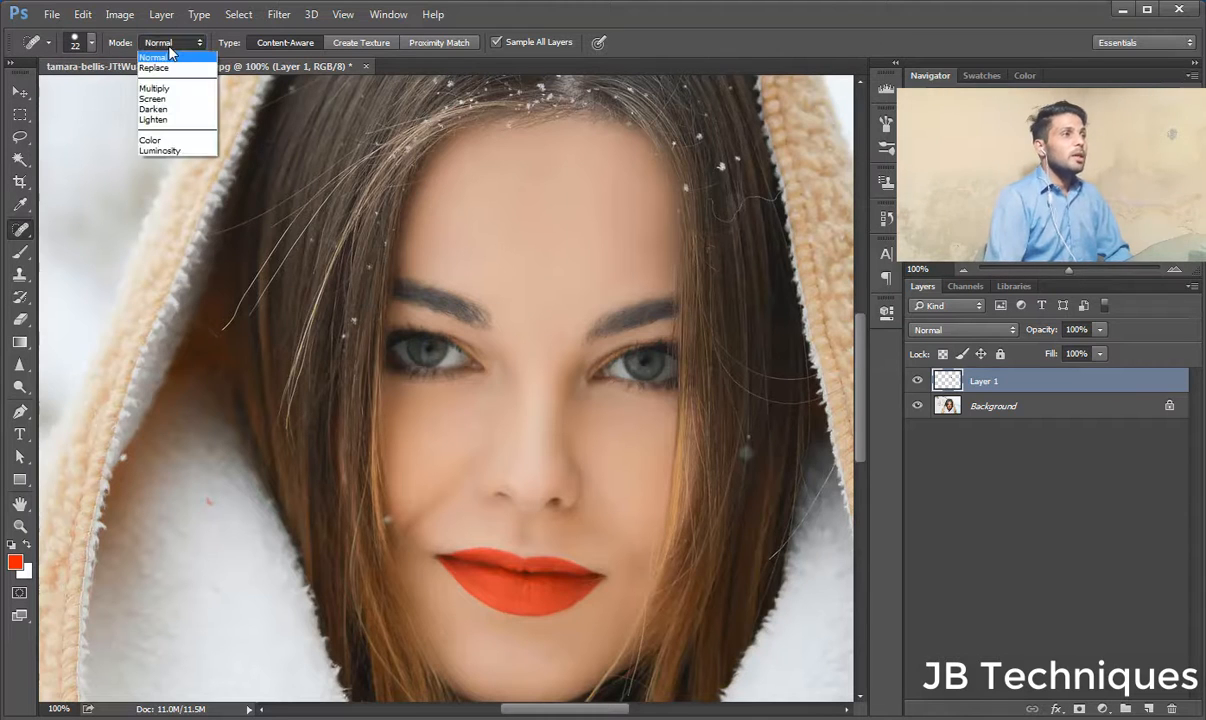
pyautogui.click(231, 42)
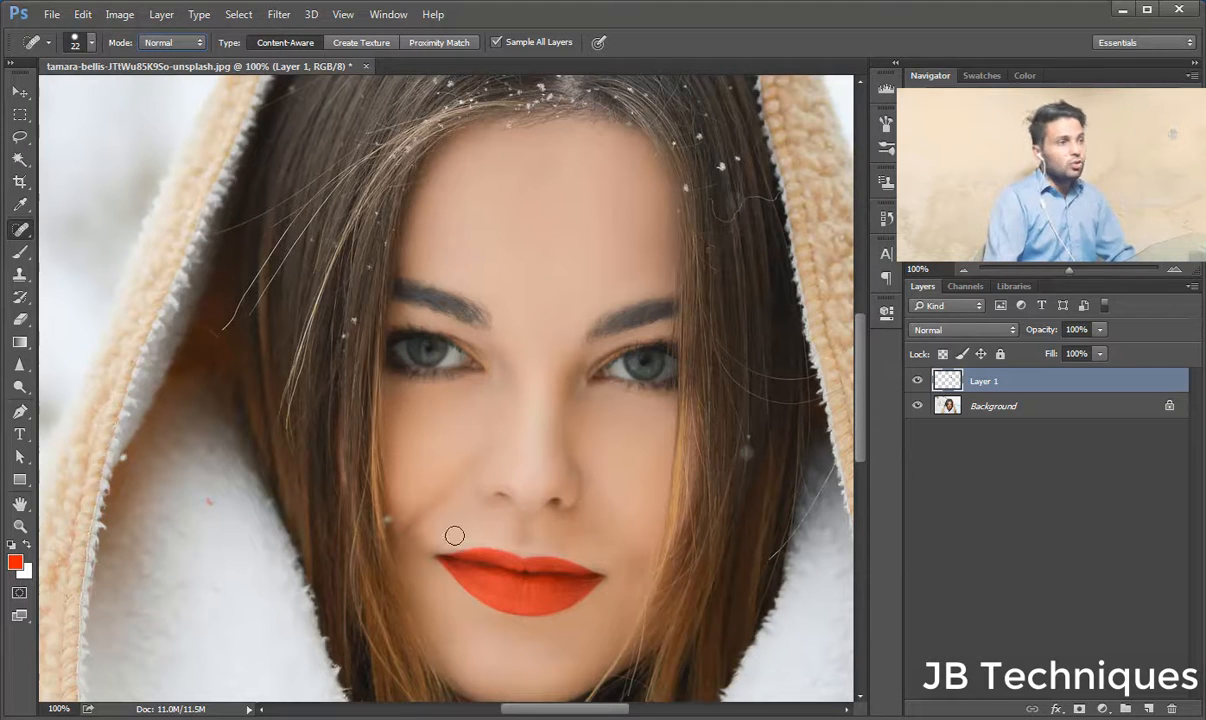
pyautogui.hotkey('alt', 'shift', 'g')
pyautogui.hotkey('alt', 'shift', 's')
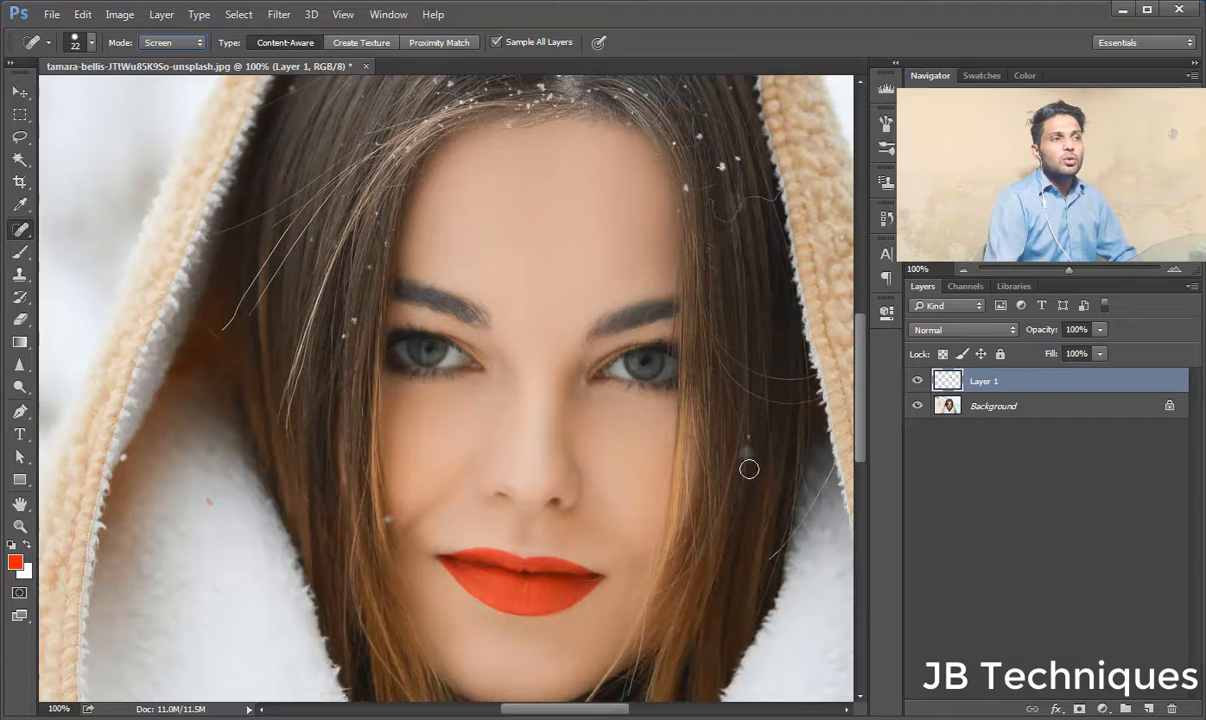
# Heal the pale snow spots in the hair on both sides of the face with the Screen-mode brush.
pyautogui.click(707, 428)
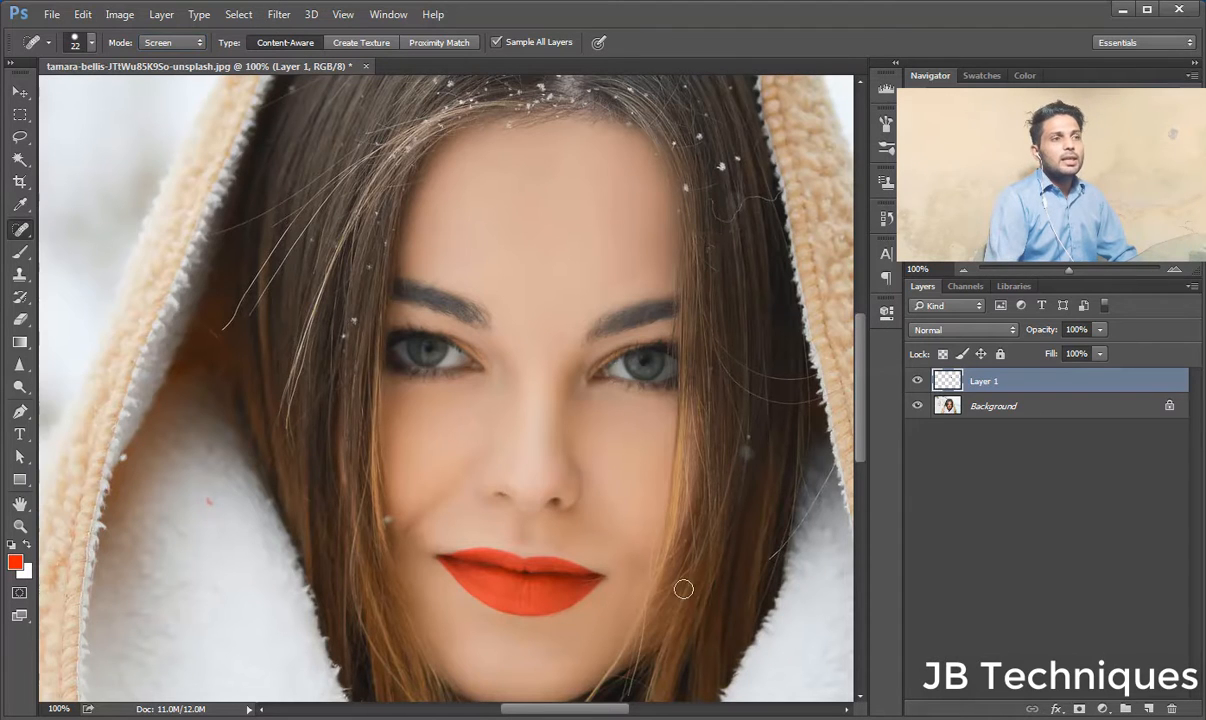
pyautogui.click(748, 436)
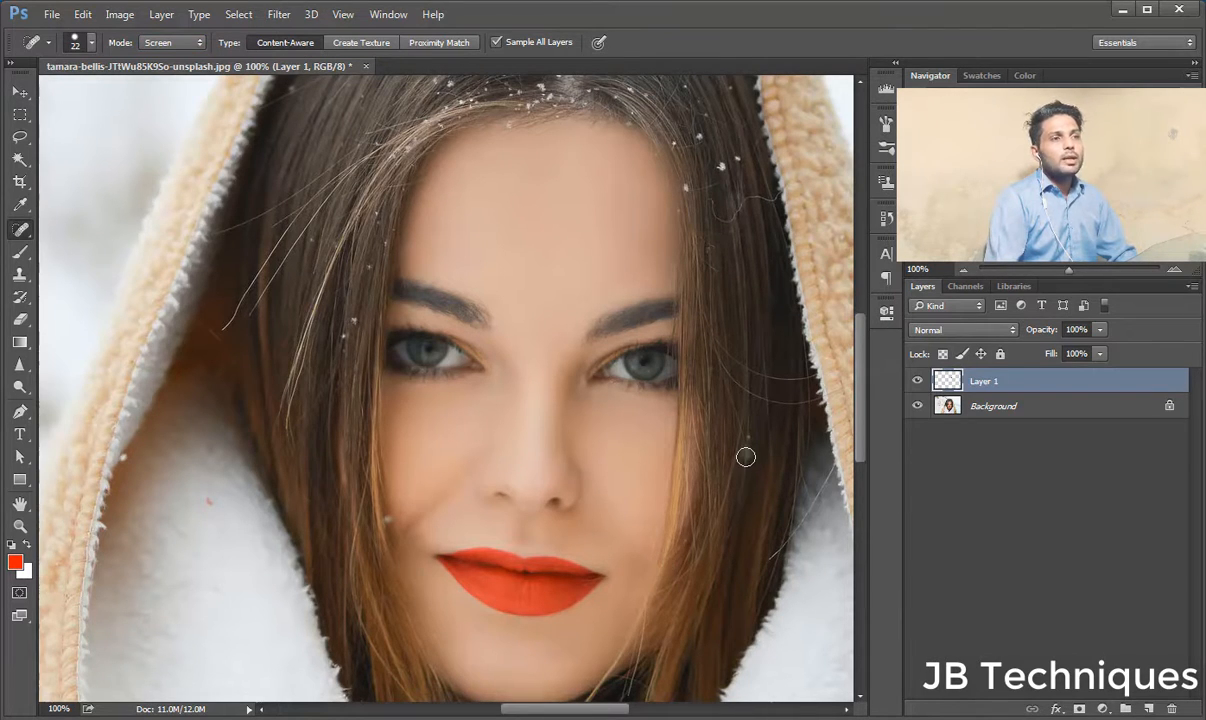
pyautogui.click(745, 455)
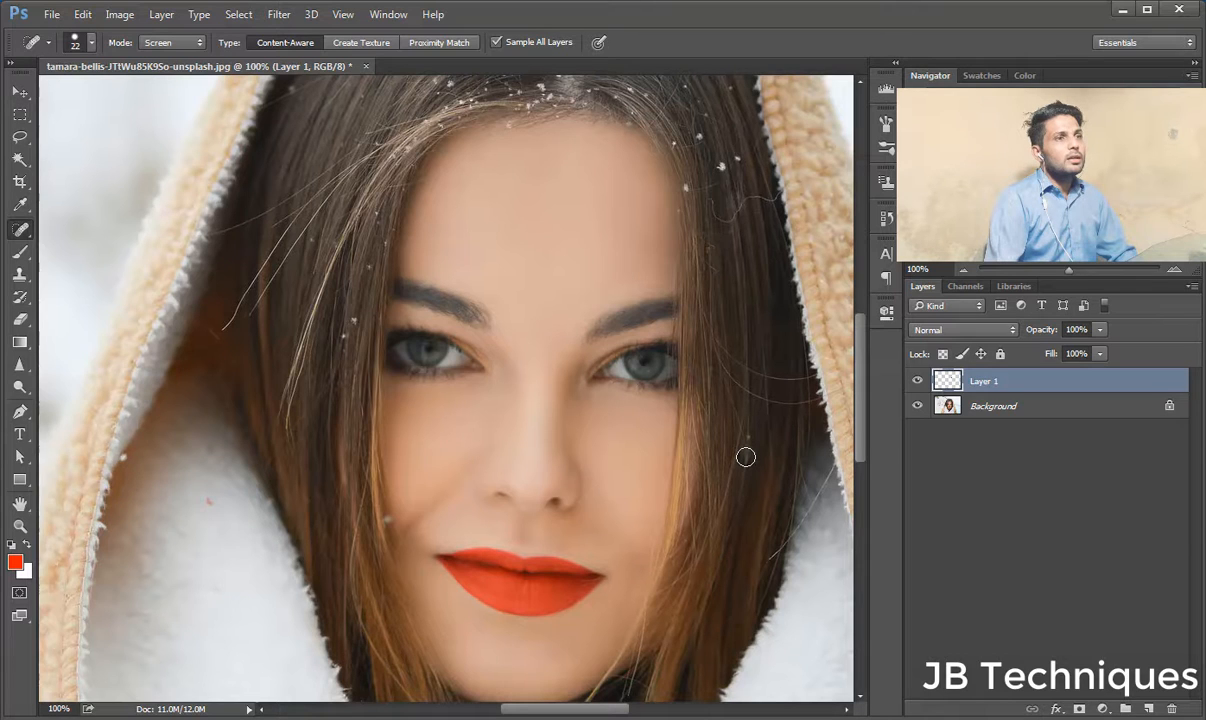
pyautogui.click(750, 438)
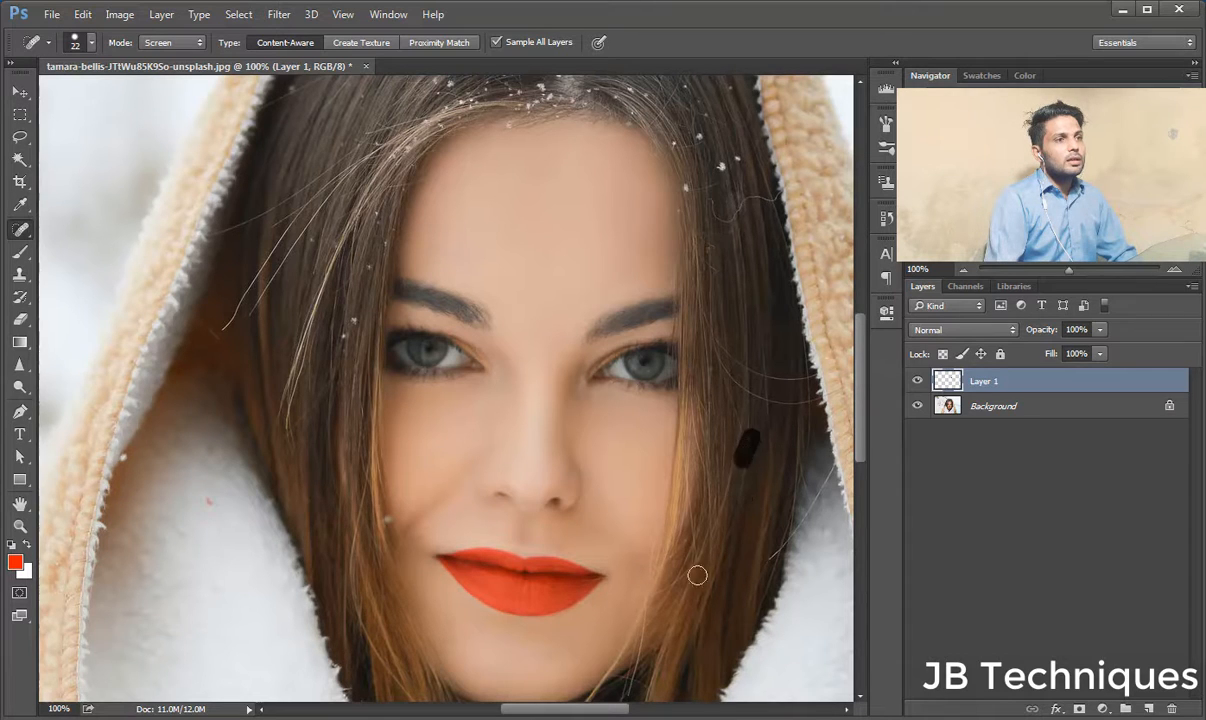
pyautogui.click(383, 514)
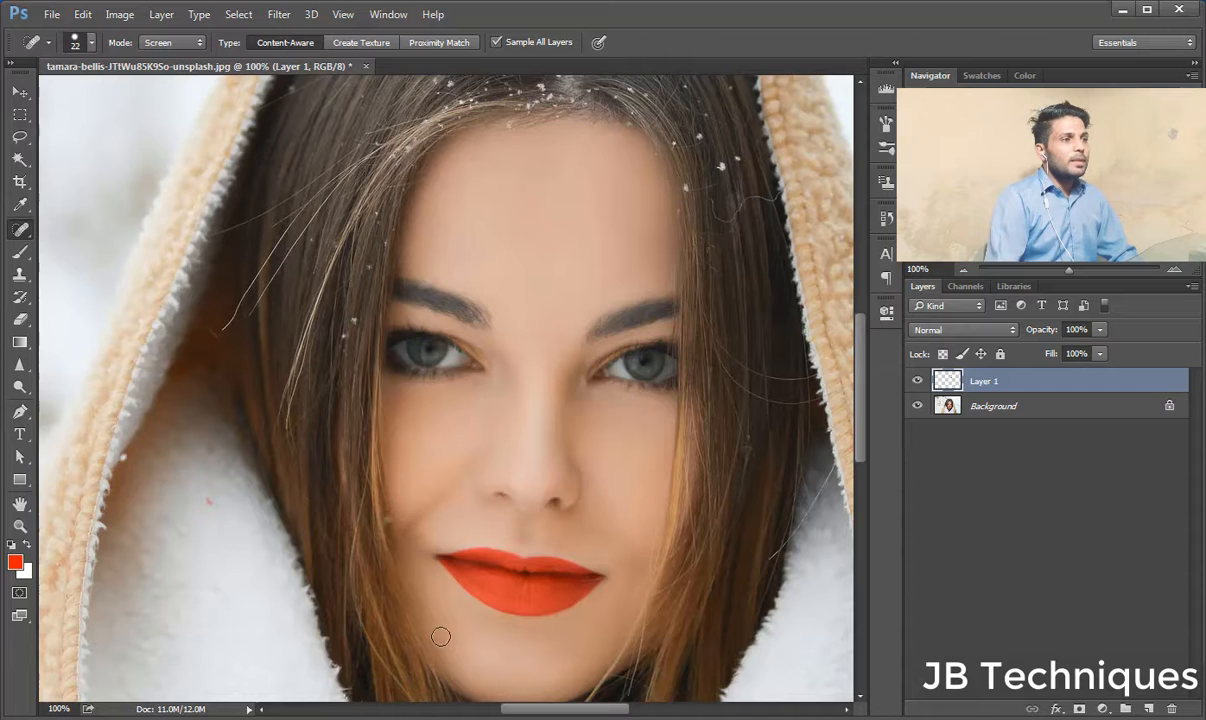
pyautogui.click(388, 524)
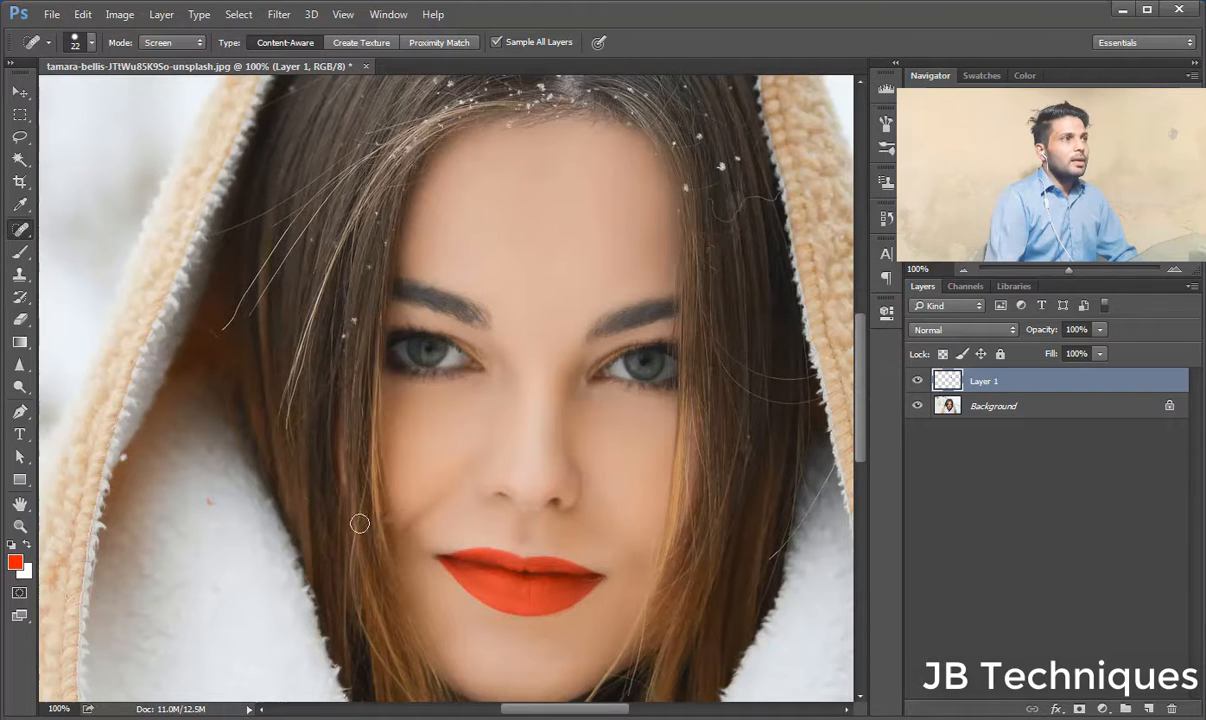
# Set the Spot Healing Brush's blending mode to Normal.
pyautogui.click(92, 43)
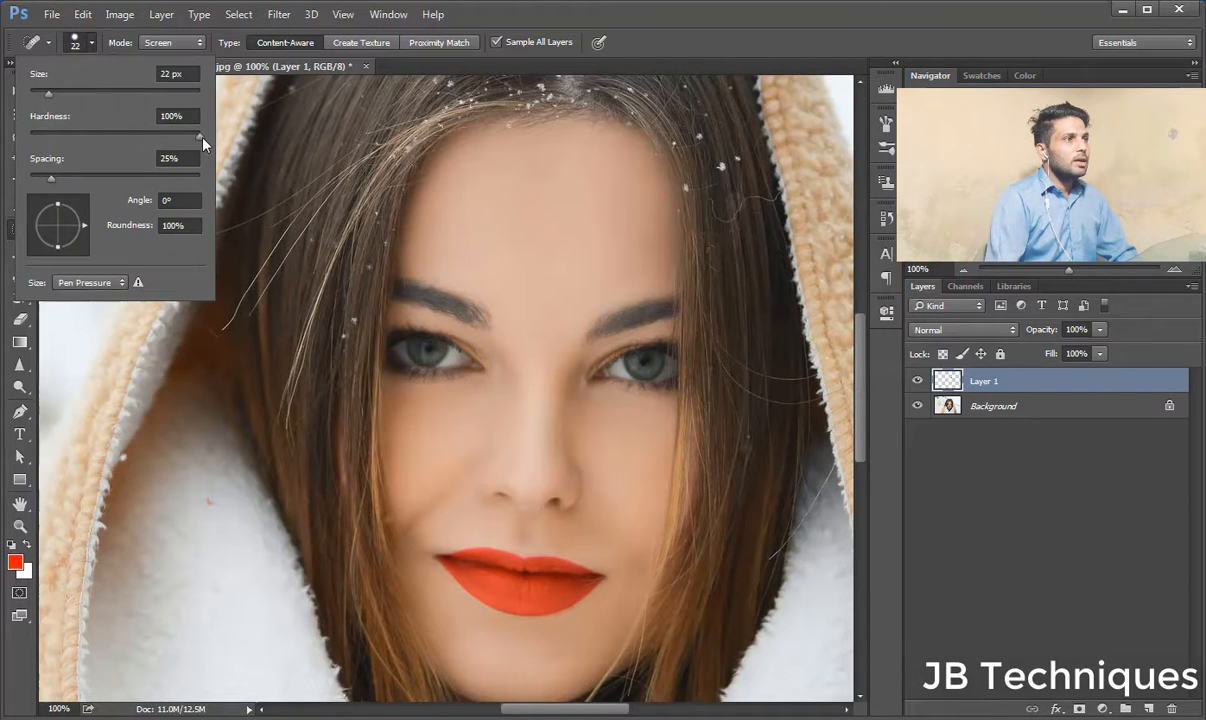
pyautogui.click(852, 44)
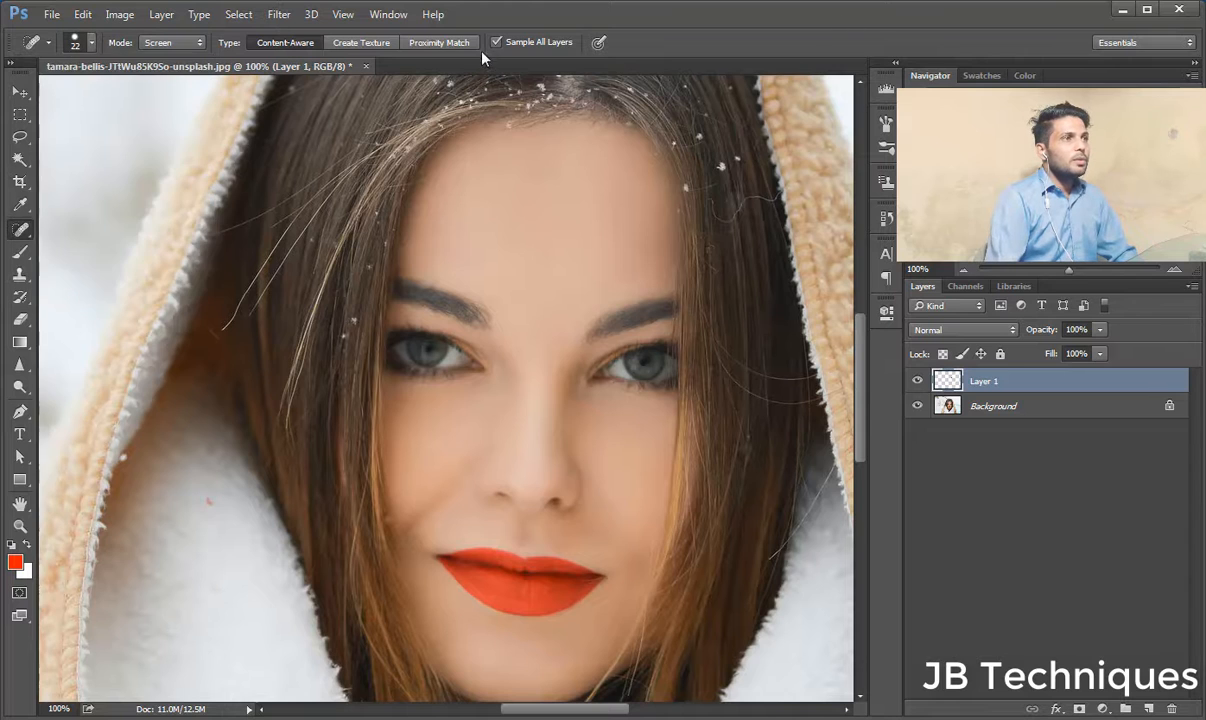
pyautogui.click(192, 44)
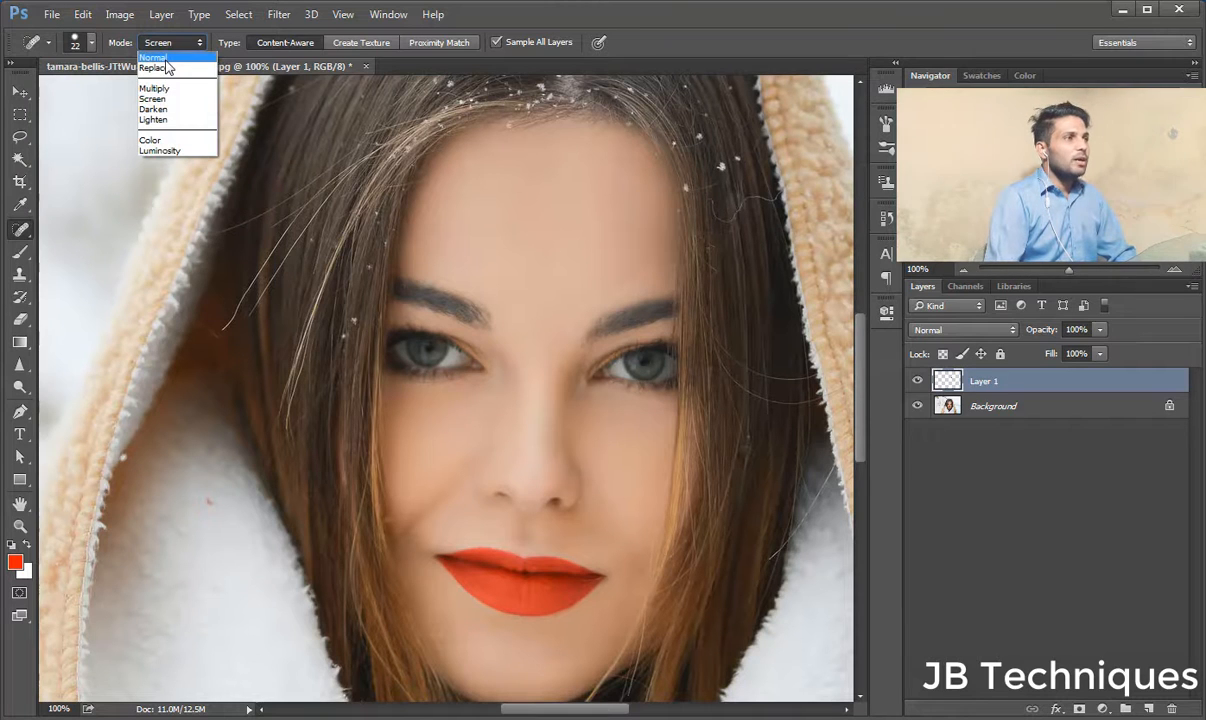
pyautogui.click(155, 58)
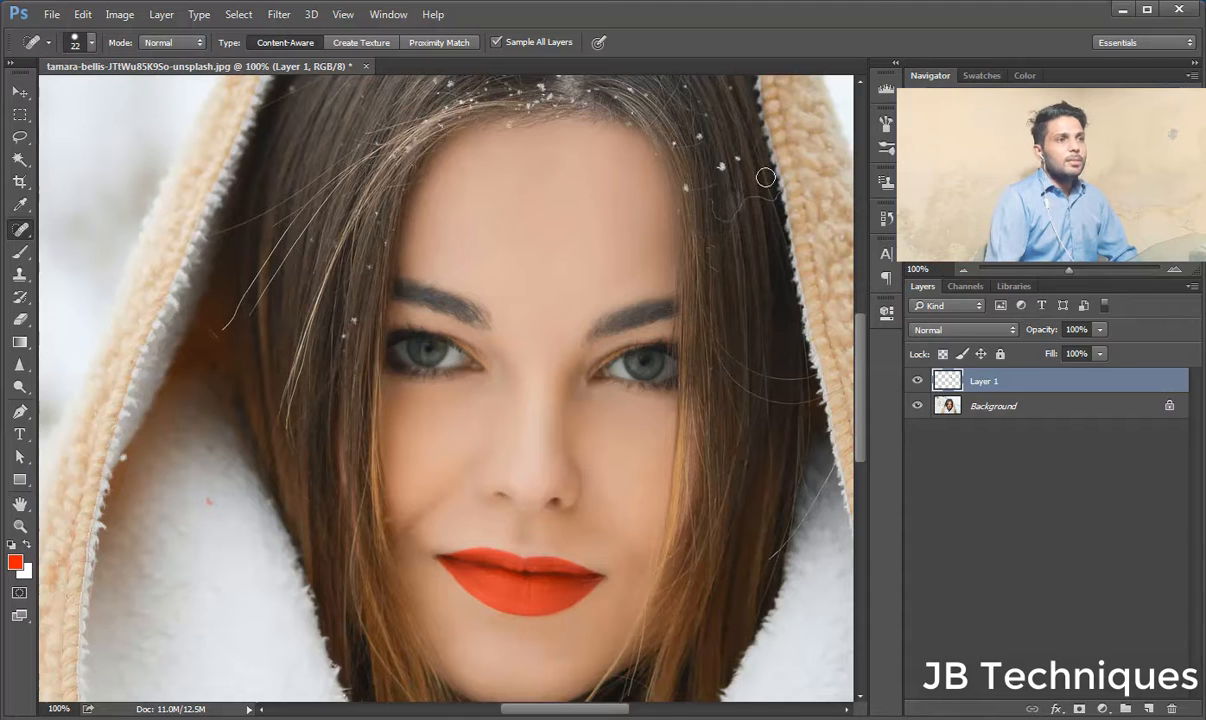
# Heal the snow spots in the hair on both sides of the face and reduce the brush to 15 px.
pyautogui.click(721, 167)
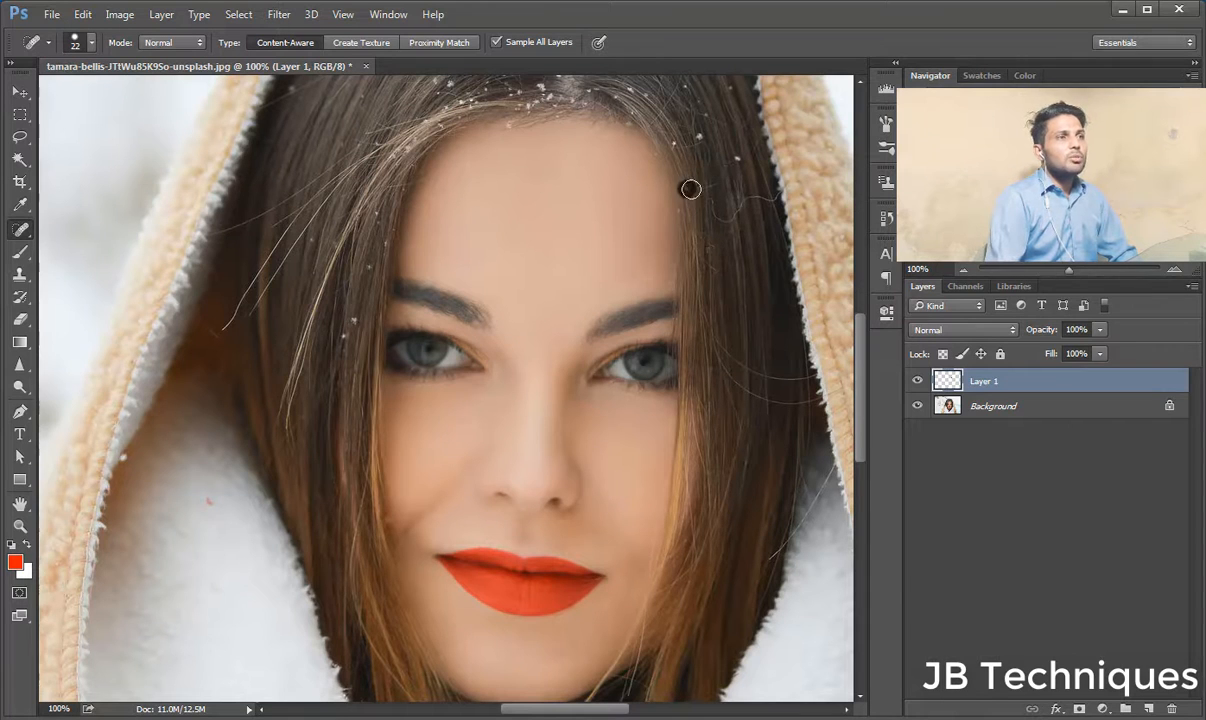
pyautogui.moveTo(711, 202); pyautogui.dragTo(726, 219)
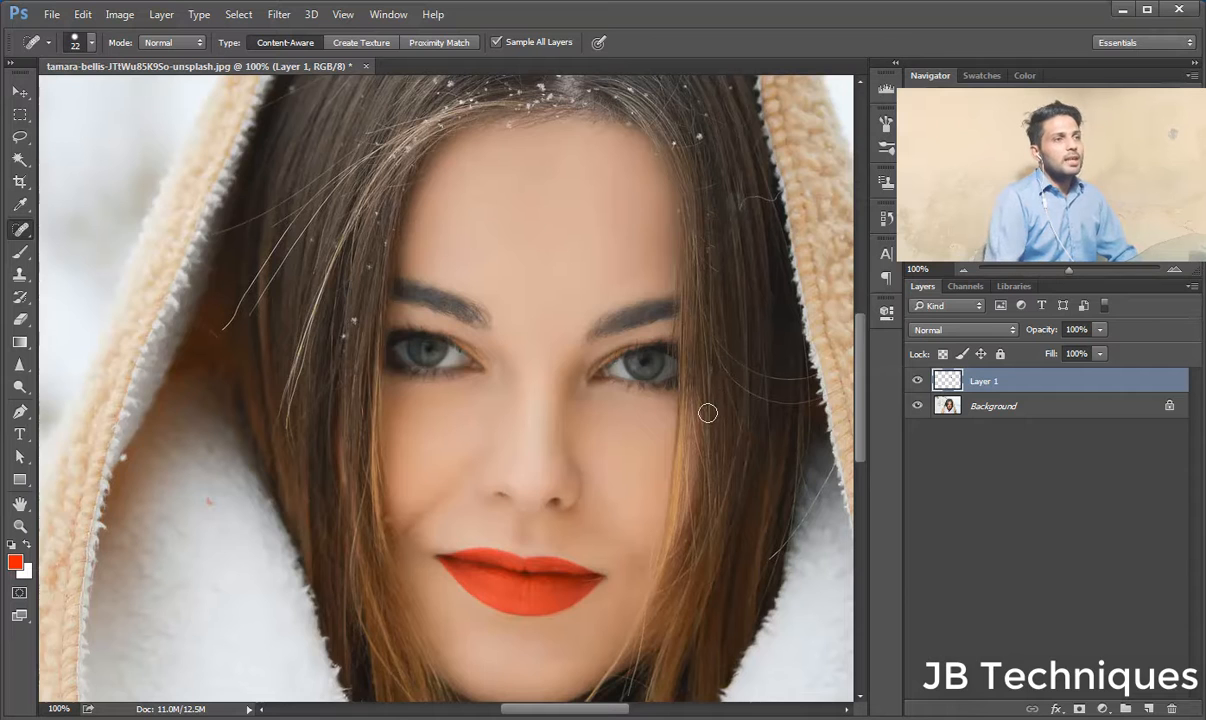
pyautogui.scroll(2, 705, 409)
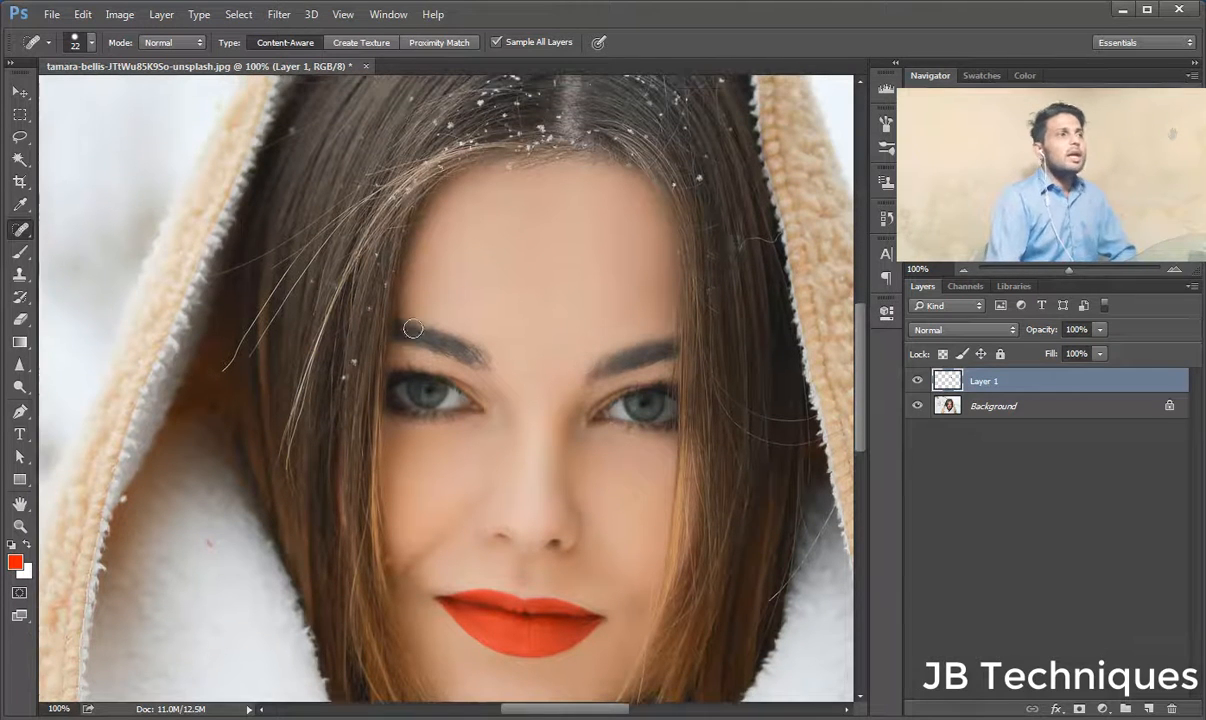
pyautogui.press('[')
pyautogui.press('[')
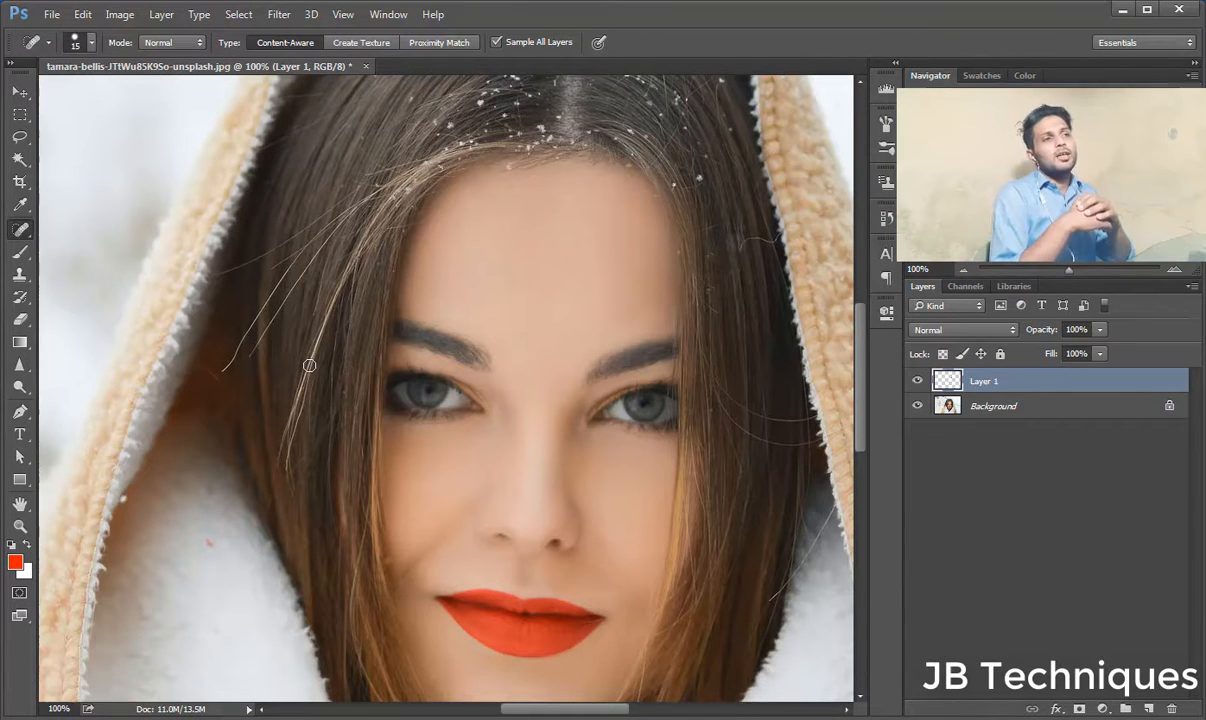
pyautogui.scroll(1, 292, 344)
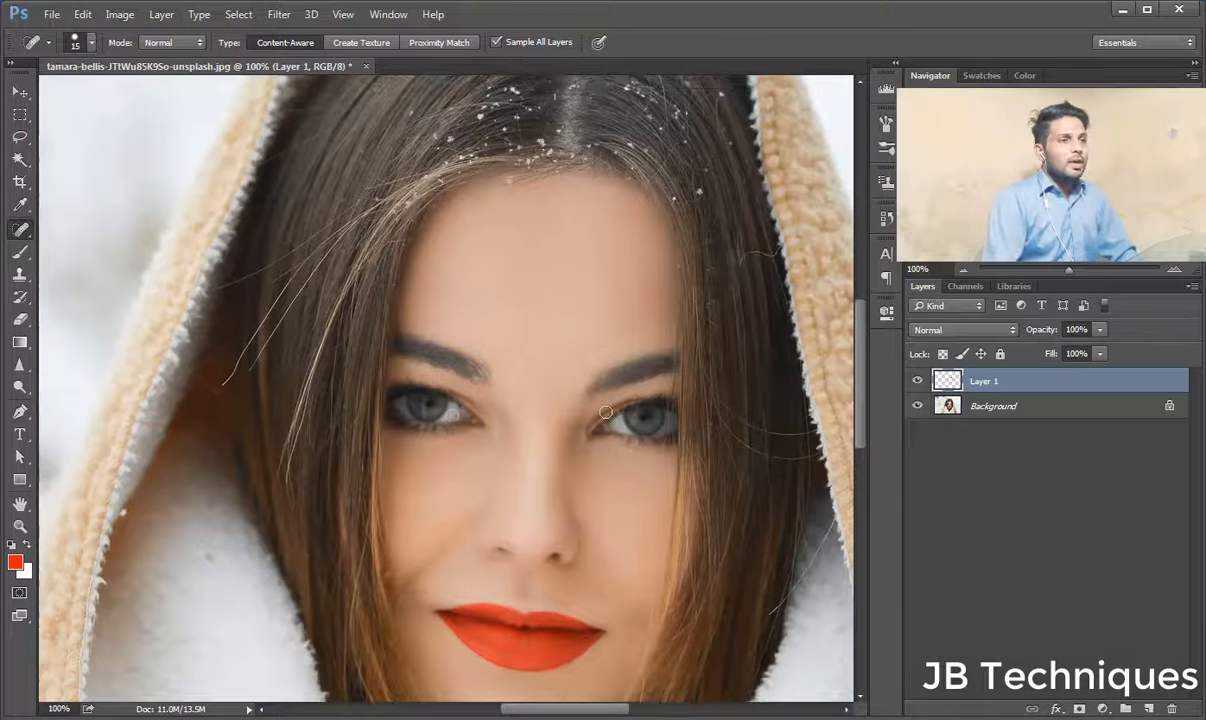
# Reduce the brush to 10 px and heal the loose strand crossing the white fur lining beside the hair.
pyautogui.hotkey('ctrl', '+')
pyautogui.moveTo(606, 412); pyautogui.dragTo(218, 186)
pyautogui.moveTo(678, 422); pyautogui.dragTo(416, 363)
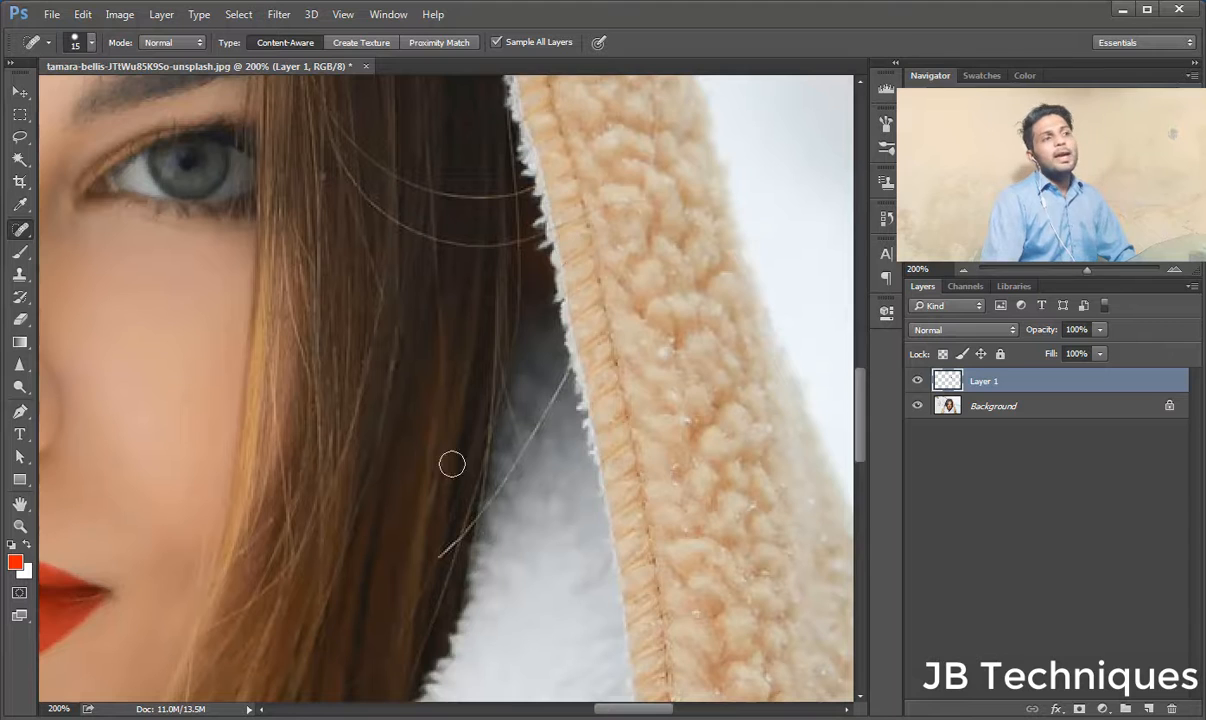
pyautogui.press('[')
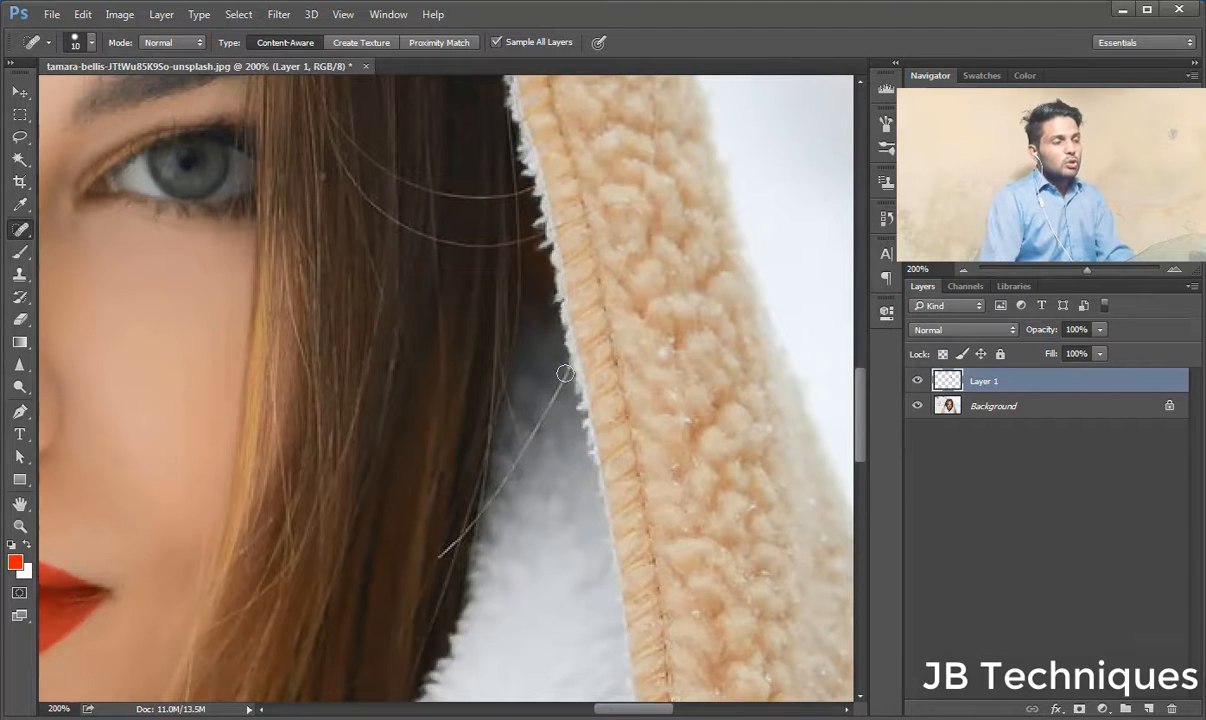
pyautogui.moveTo(440, 557)
pyautogui.mouseDown()
pyautogui.moveTo(530, 431)
pyautogui.moveTo(522, 378)
pyautogui.moveTo(540, 343)
pyautogui.mouseUp()
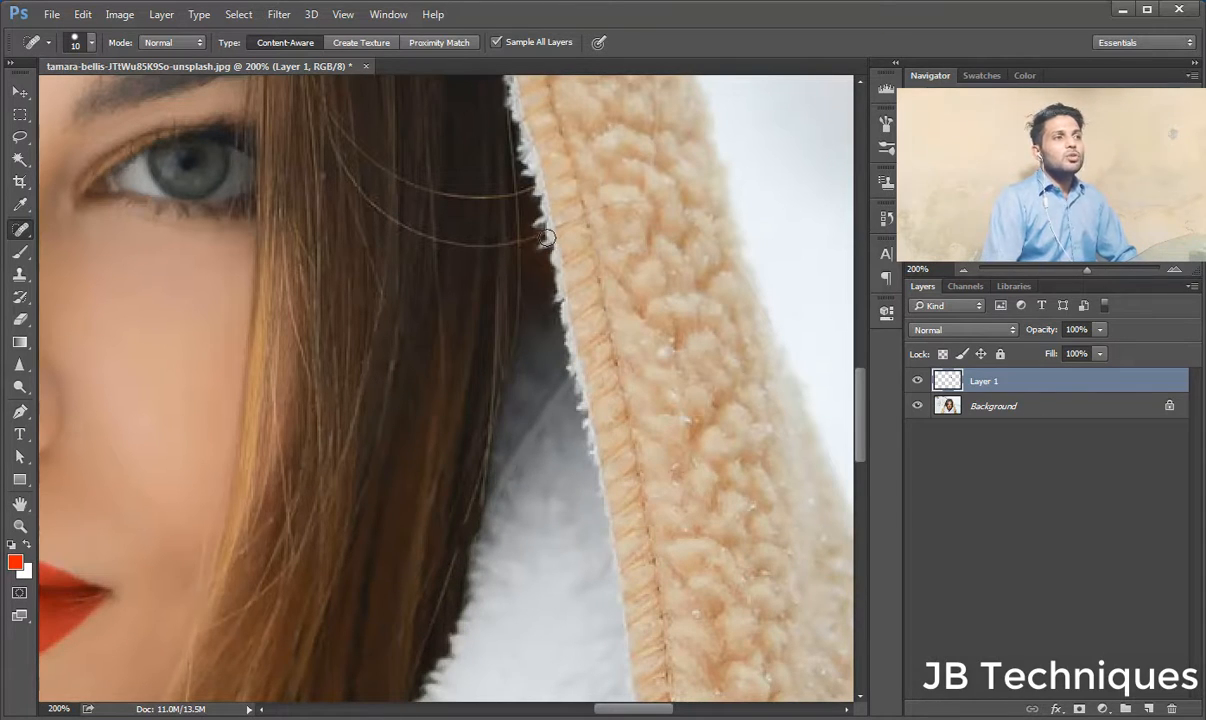
# Heal the two curved stray hairs running from the hood's edge across the dark hair beside the eye.
pyautogui.moveTo(654, 204)
pyautogui.mouseDown()
pyautogui.moveTo(394, 259)
pyautogui.moveTo(409, 223)
pyautogui.moveTo(442, 240)
pyautogui.moveTo(349, 177)
pyautogui.moveTo(368, 196)
pyautogui.moveTo(346, 160)
pyautogui.mouseUp()
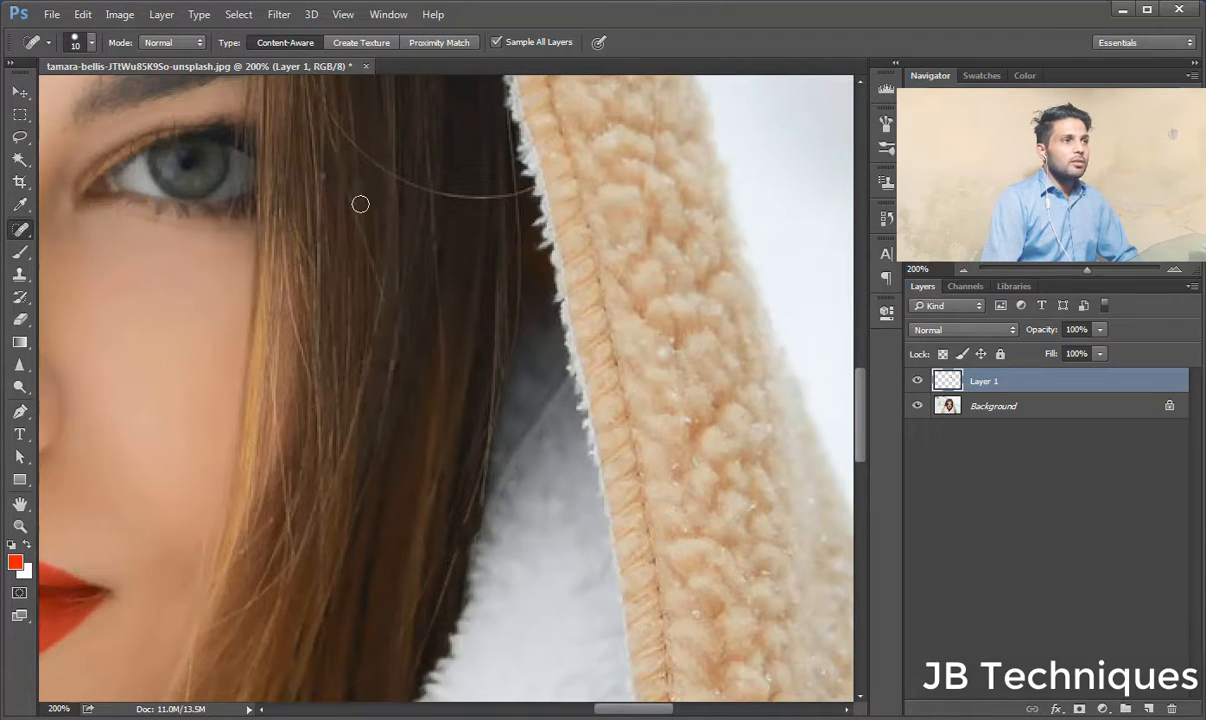
pyautogui.moveTo(359, 220); pyautogui.dragTo(380, 286)
pyautogui.moveTo(318, 118)
pyautogui.mouseDown()
pyautogui.moveTo(348, 148)
pyautogui.moveTo(419, 188)
pyautogui.mouseUp()
pyautogui.moveTo(402, 180); pyautogui.dragTo(443, 189)
pyautogui.moveTo(435, 187)
pyautogui.mouseDown()
pyautogui.moveTo(527, 191)
pyautogui.moveTo(508, 191)
pyautogui.mouseUp()
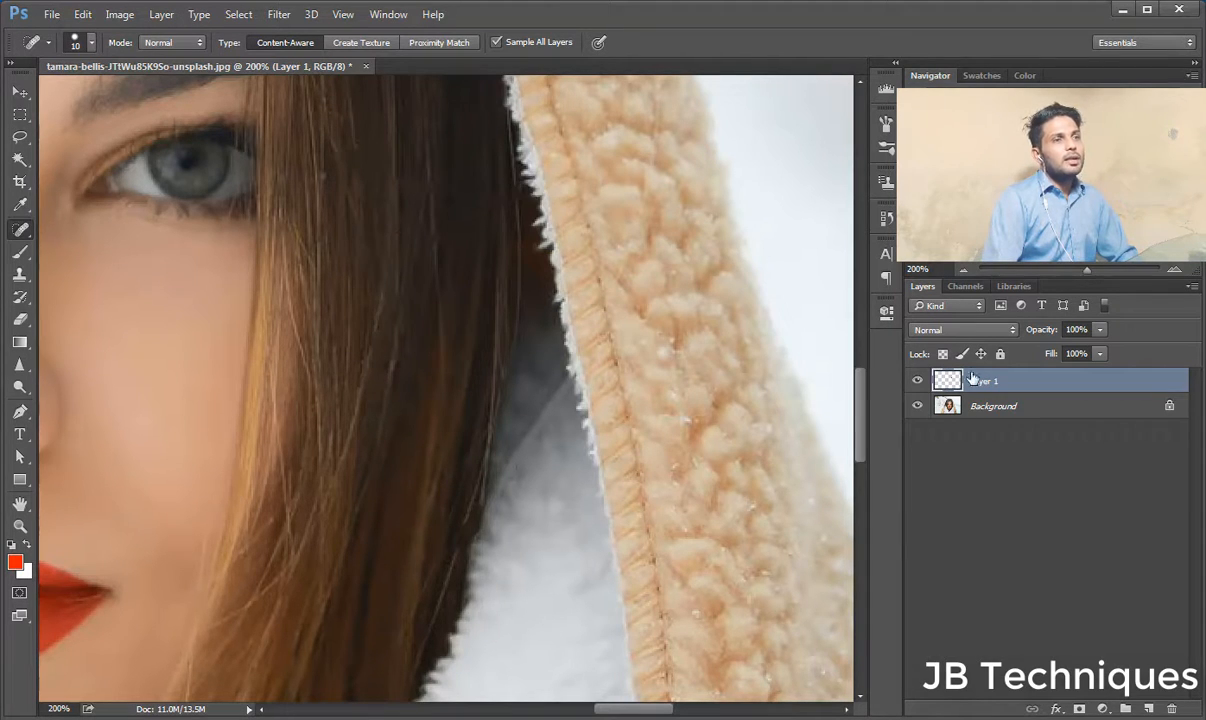
pyautogui.scroll(2, 200, 400)
pyautogui.moveTo(159, 375); pyautogui.dragTo(489, 456)
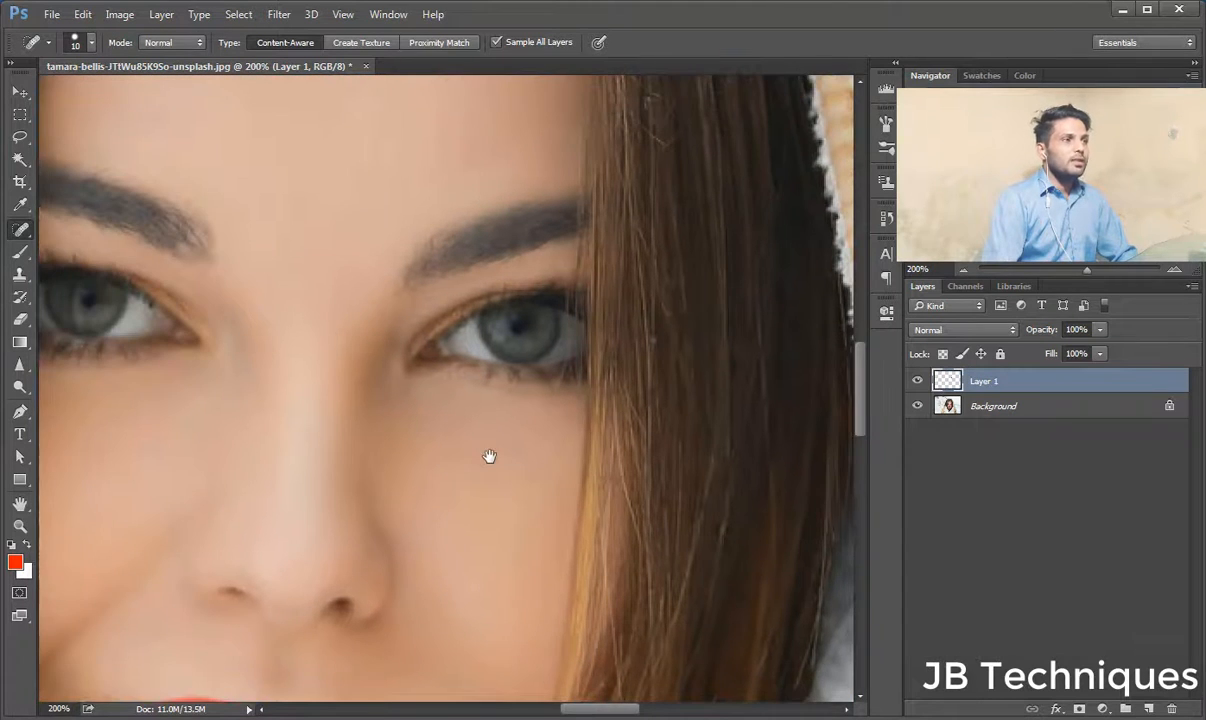
pyautogui.moveTo(182, 236)
pyautogui.mouseDown()
pyautogui.moveTo(236, 274)
pyautogui.moveTo(258, 232)
pyautogui.moveTo(250, 248)
pyautogui.moveTo(352, 212)
pyautogui.mouseUp()
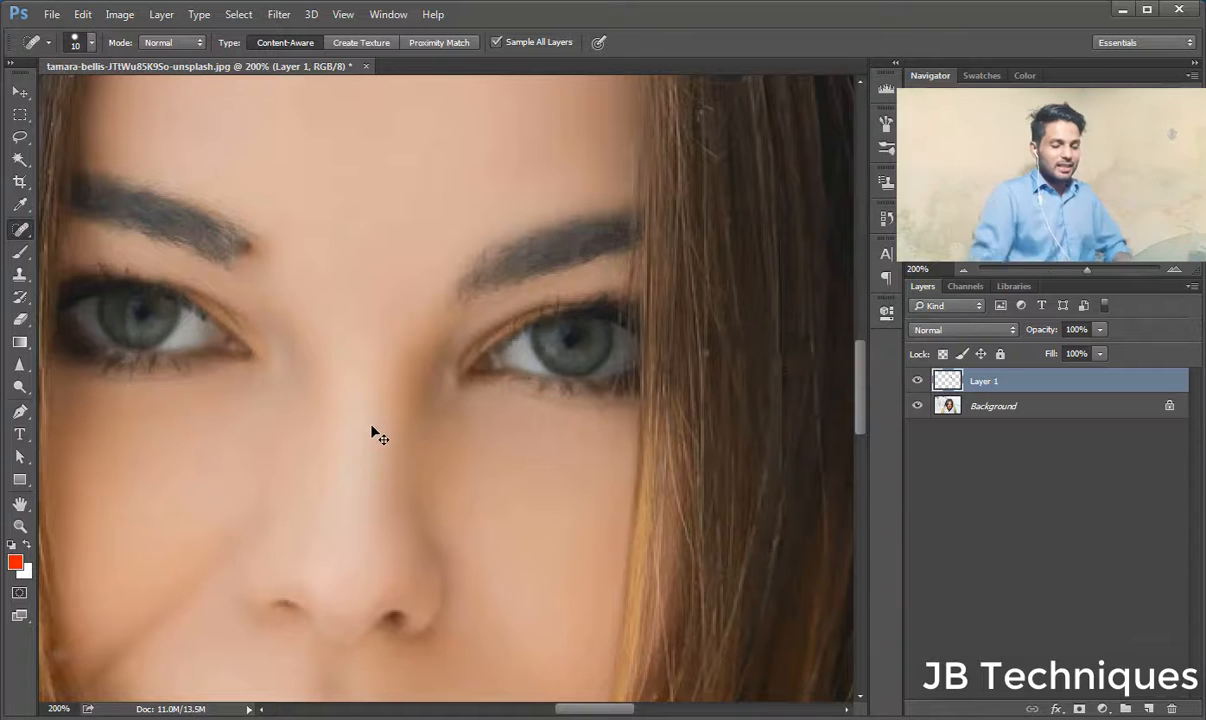
pyautogui.hotkey('ctrl', '0')
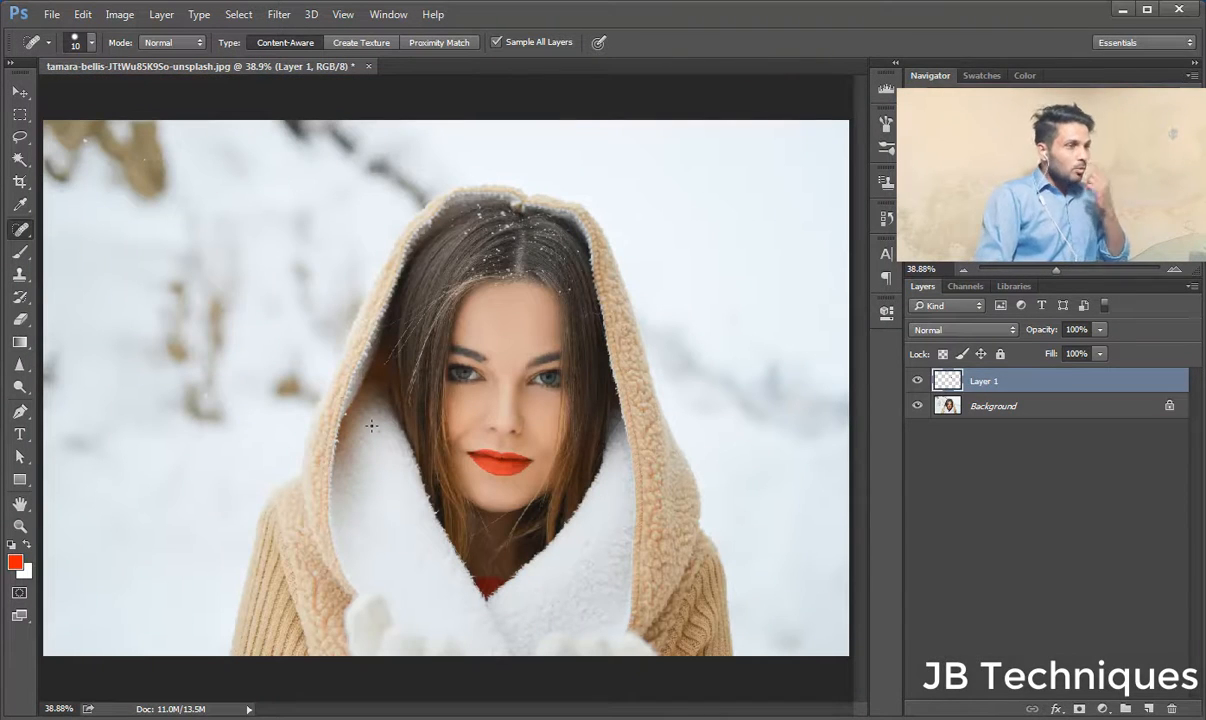
pyautogui.scroll(5, 371, 426)
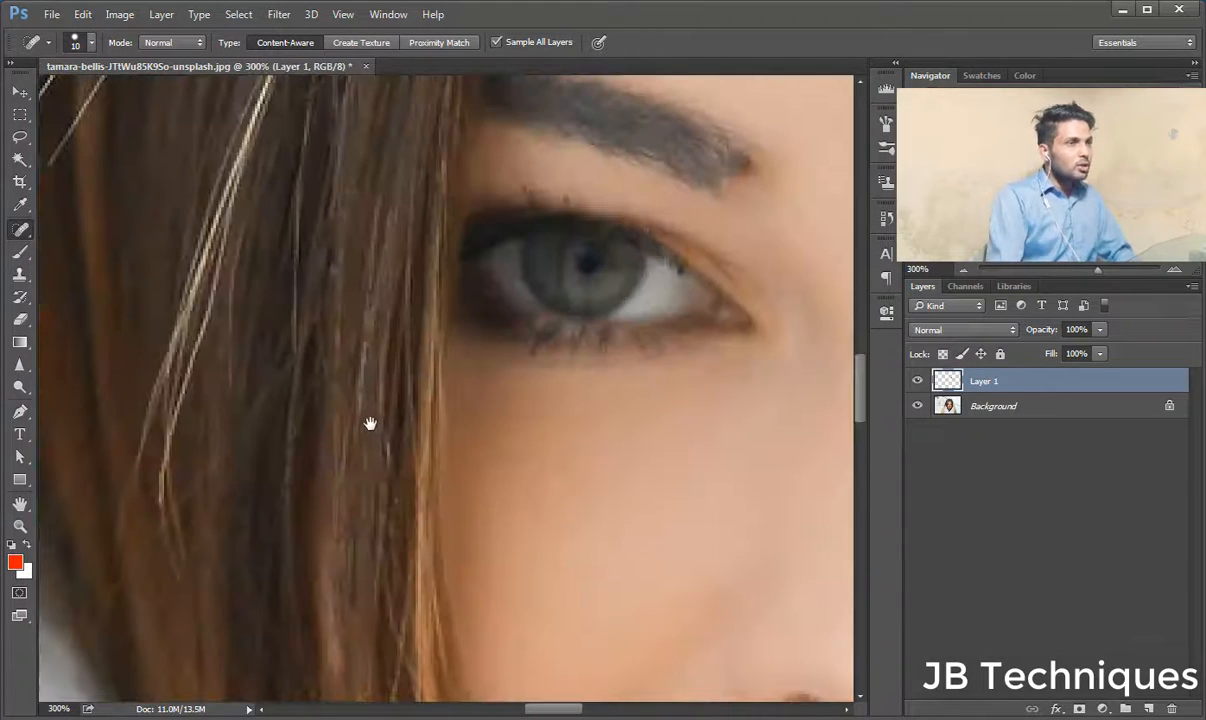
pyautogui.moveTo(371, 426); pyautogui.dragTo(147, 433)
pyautogui.scroll(-1, 233, 524)
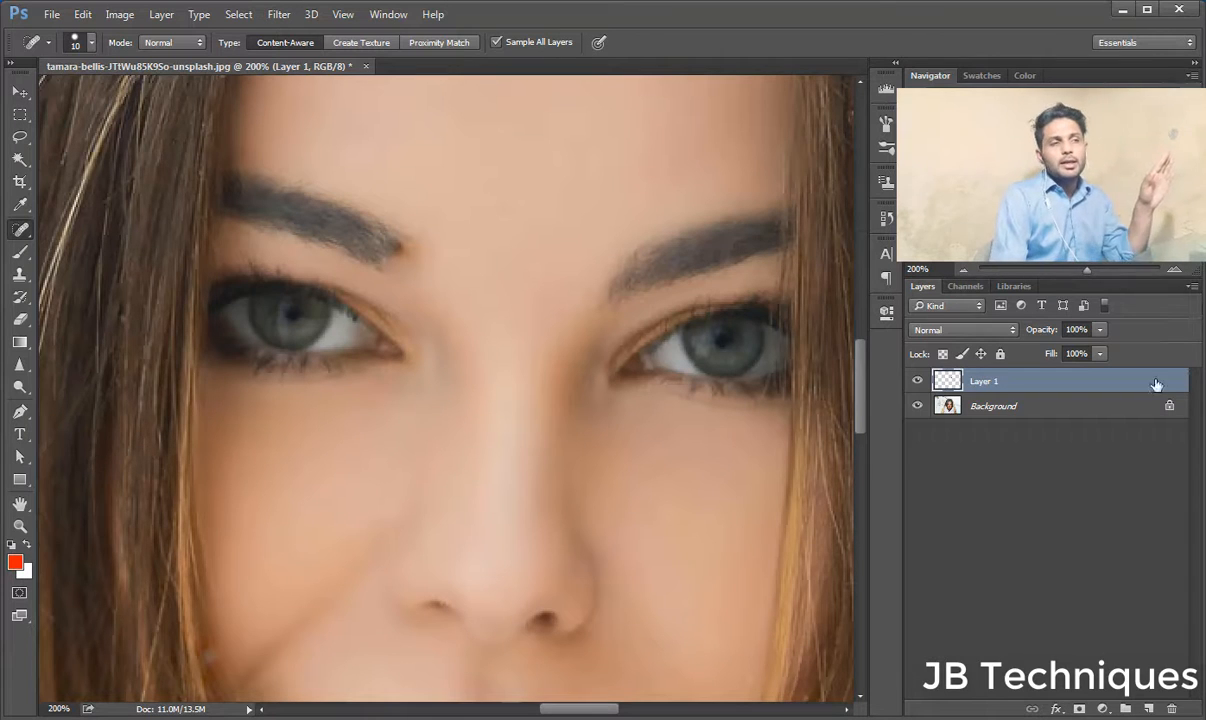
# Switch to the Eraser on Layer 1 and set its flow to 100%.
pyautogui.click(22, 321)
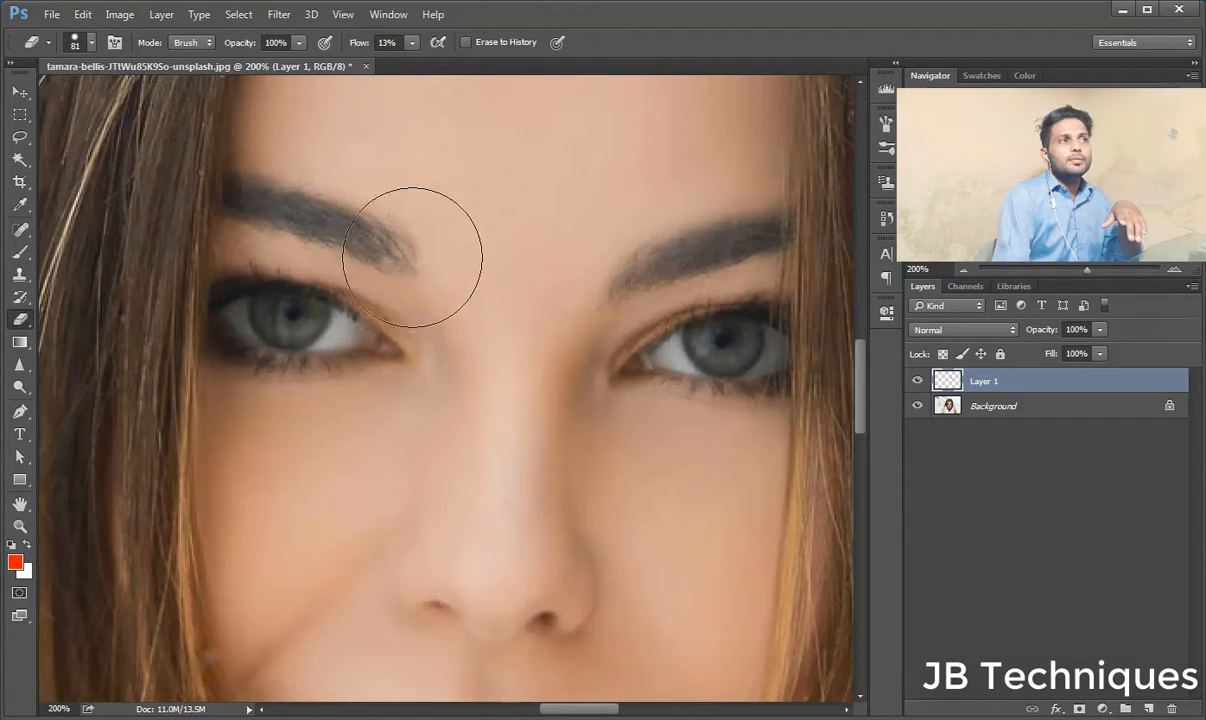
pyautogui.click(413, 42)
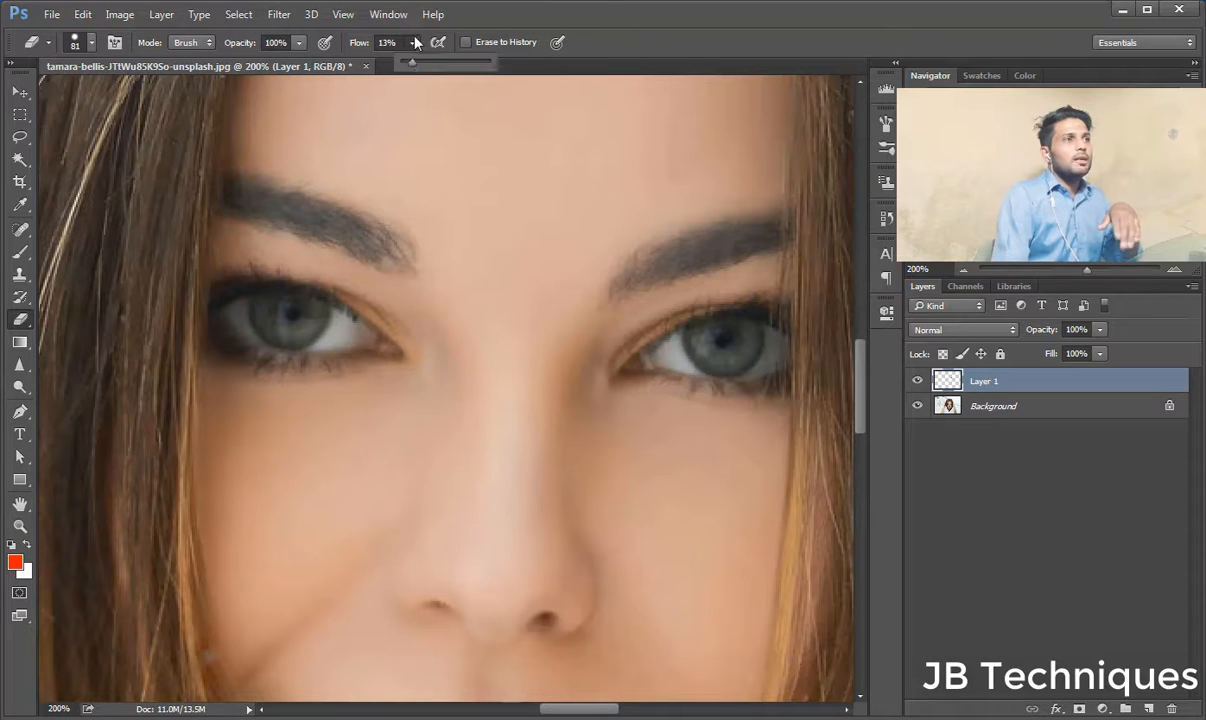
pyautogui.moveTo(428, 68); pyautogui.dragTo(480, 64)
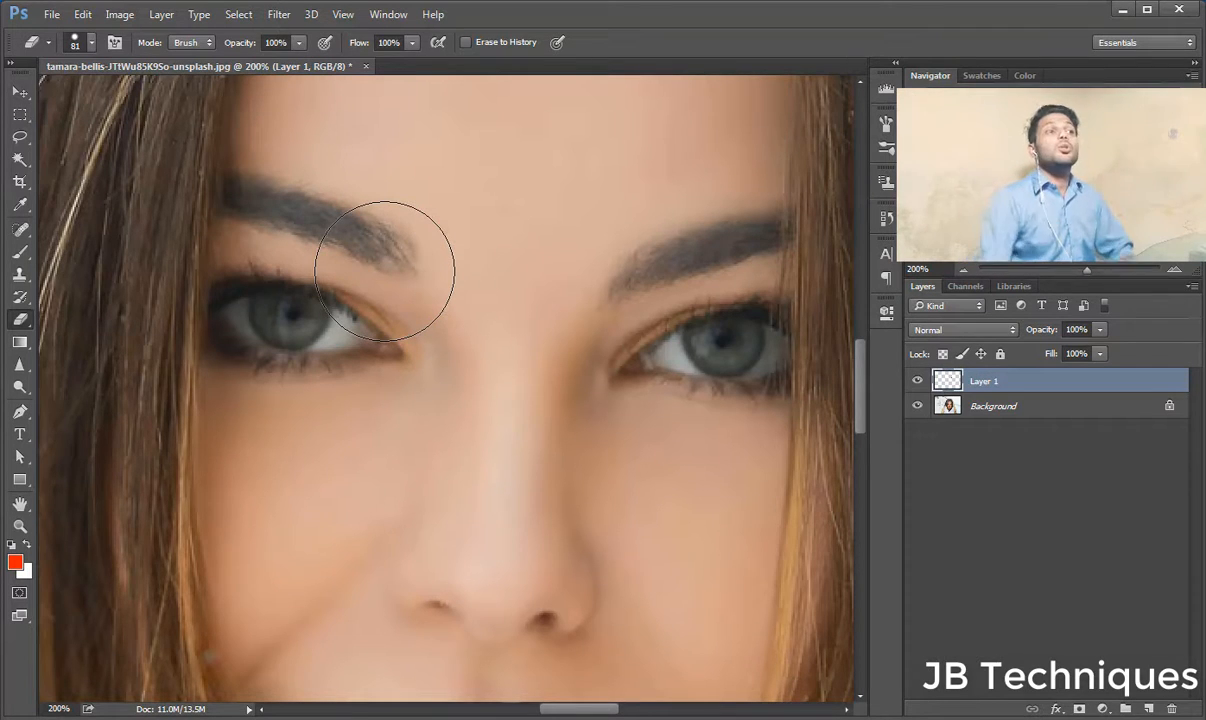
# Return to the Spot Healing Brush and heal the snow spots along the hairline above the forehead.
pyautogui.click(20, 229)
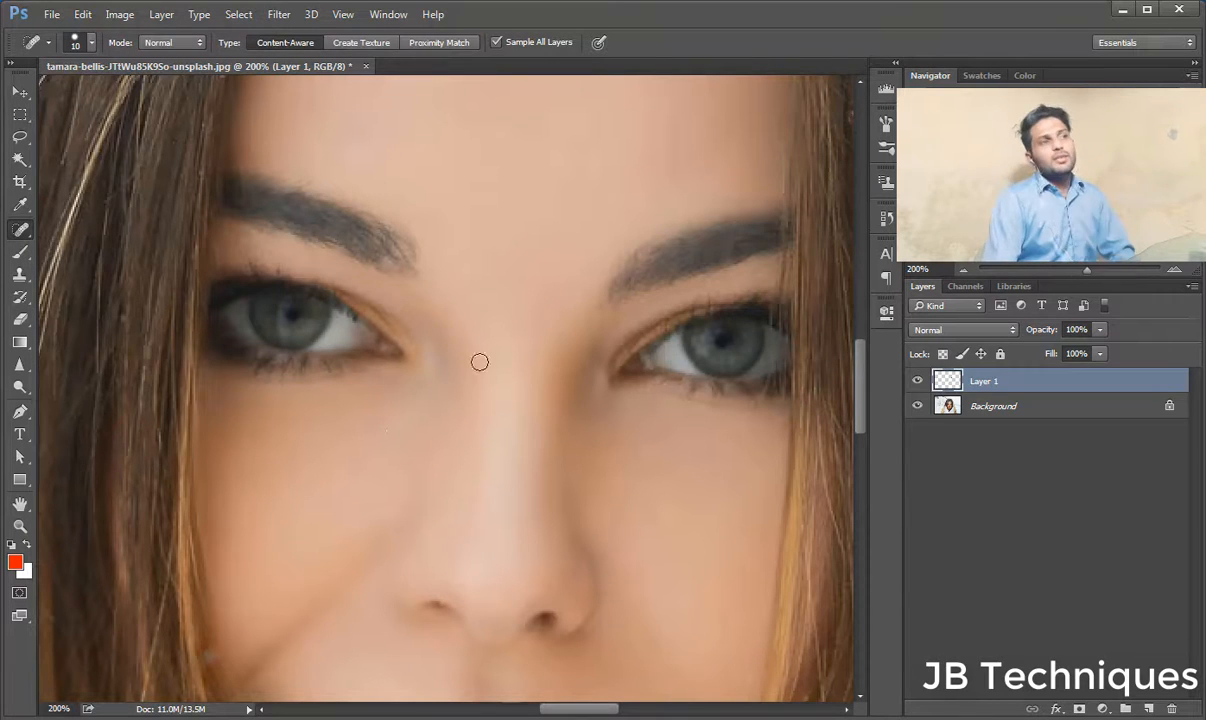
pyautogui.moveTo(487, 368); pyautogui.dragTo(475, 680)
pyautogui.moveTo(358, 275); pyautogui.dragTo(350, 409)
pyautogui.moveTo(548, 352); pyautogui.dragTo(438, 420)
pyautogui.moveTo(606, 183)
pyautogui.mouseDown()
pyautogui.moveTo(611, 256)
pyautogui.moveTo(570, 305)
pyautogui.mouseUp()
pyautogui.moveTo(632, 183)
pyautogui.mouseDown()
pyautogui.moveTo(652, 303)
pyautogui.moveTo(600, 375)
pyautogui.mouseUp()
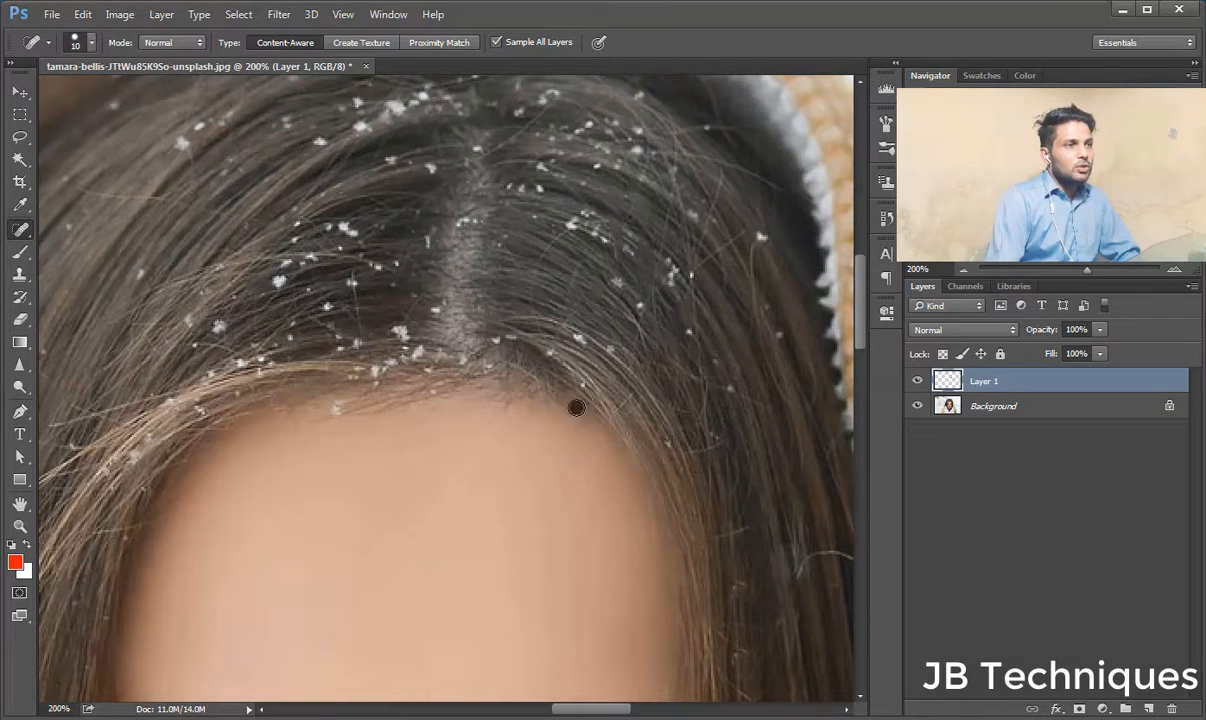
pyautogui.click(338, 411)
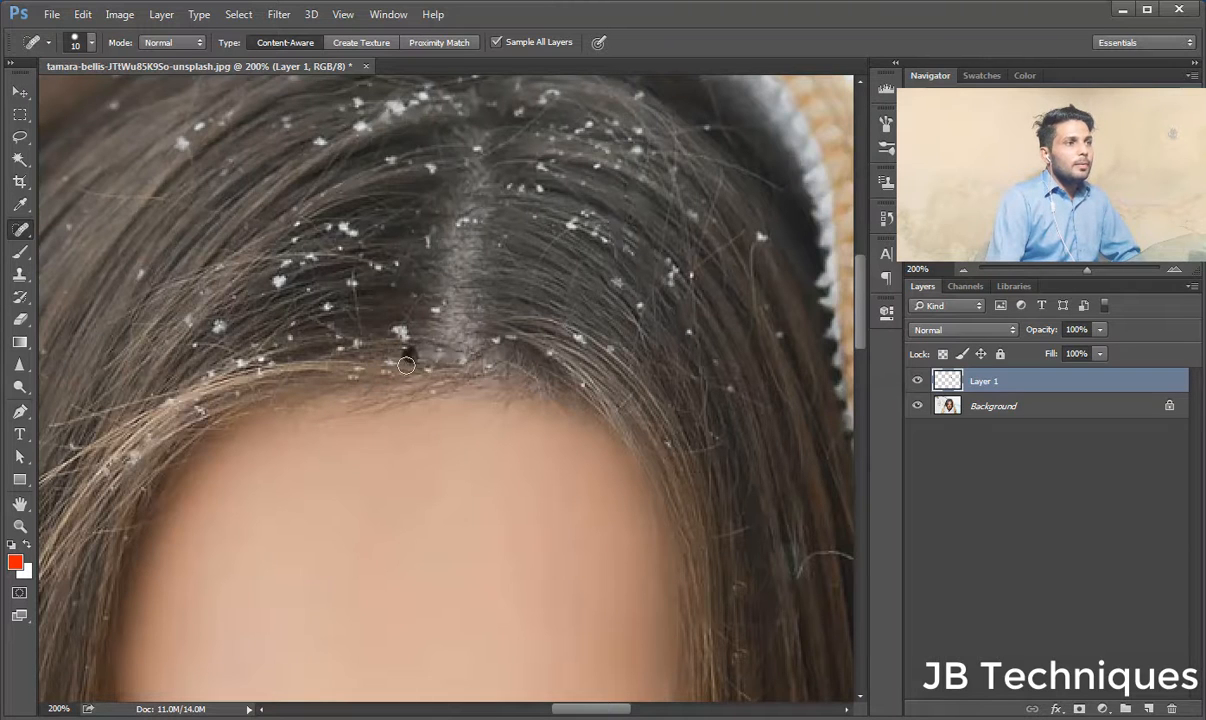
# Reduce the brush to 9 px and heal the faint stray hair running inward from the hood's fur edge.
pyautogui.moveTo(340, 382)
pyautogui.mouseDown()
pyautogui.moveTo(528, 382)
pyautogui.moveTo(706, 278)
pyautogui.mouseUp()
pyautogui.moveTo(401, 511); pyautogui.dragTo(393, 345)
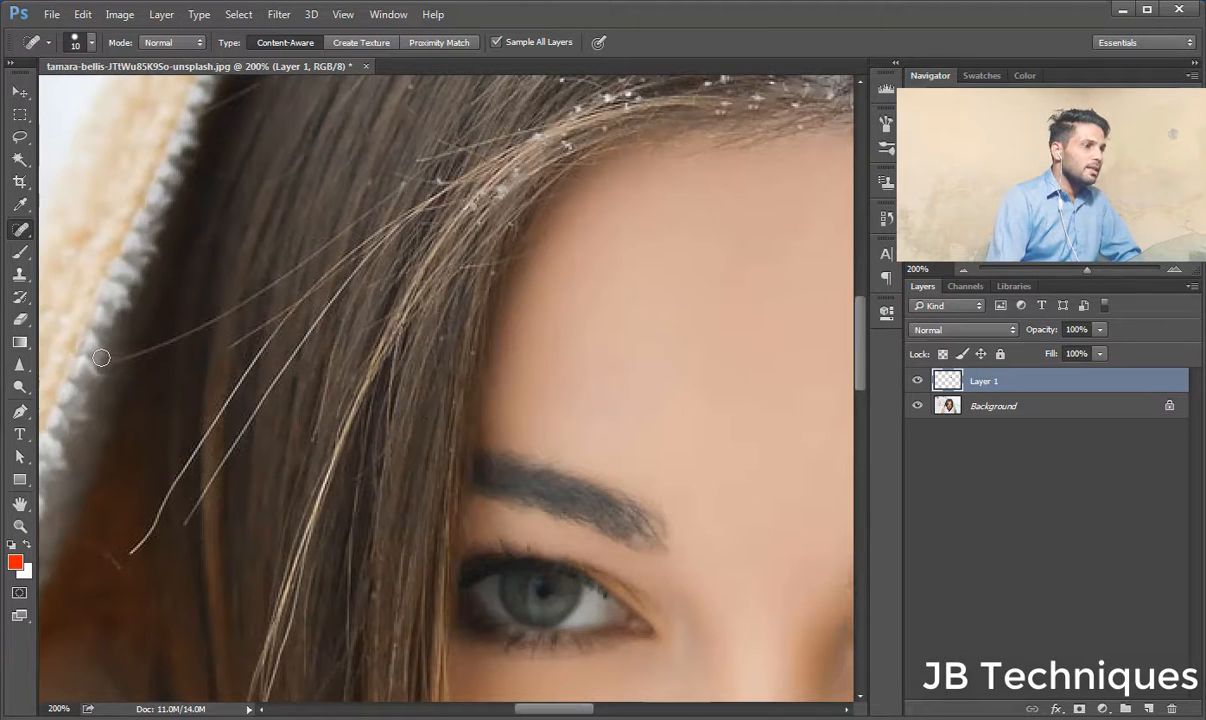
pyautogui.press('[')
pyautogui.moveTo(99, 358)
pyautogui.mouseDown()
pyautogui.moveTo(150, 351)
pyautogui.moveTo(213, 302)
pyautogui.moveTo(238, 306)
pyautogui.moveTo(301, 264)
pyautogui.mouseUp()
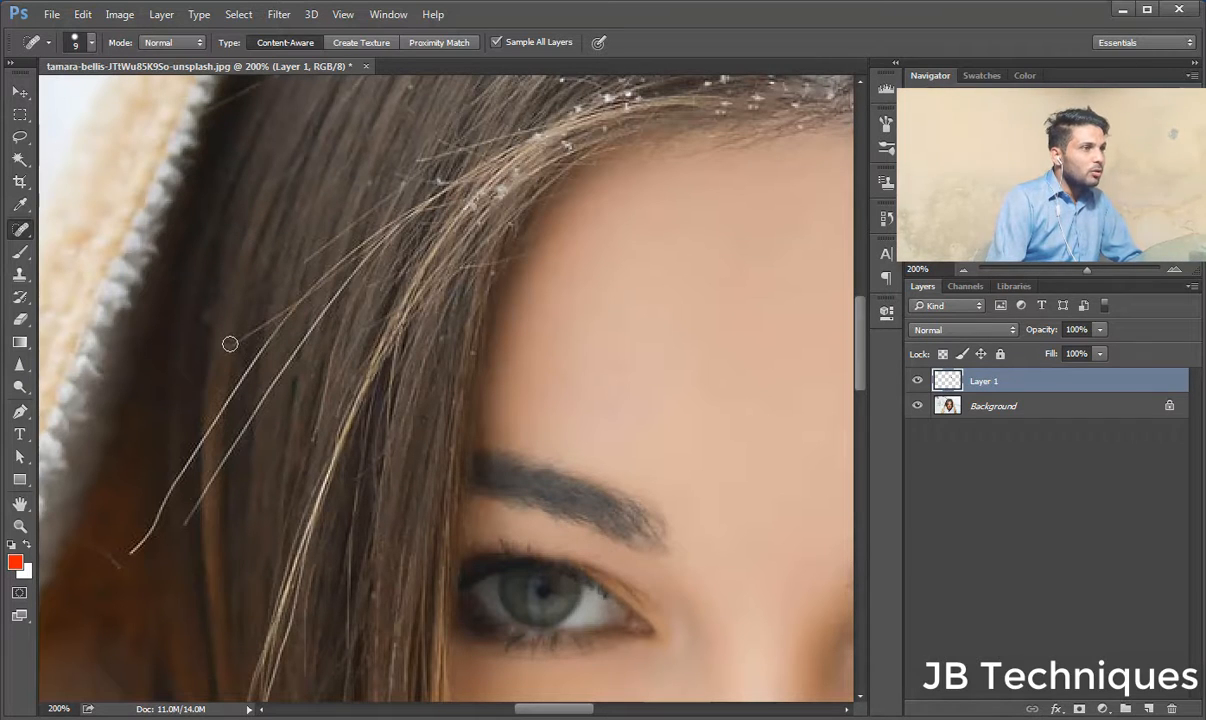
pyautogui.moveTo(230, 344); pyautogui.dragTo(247, 330)
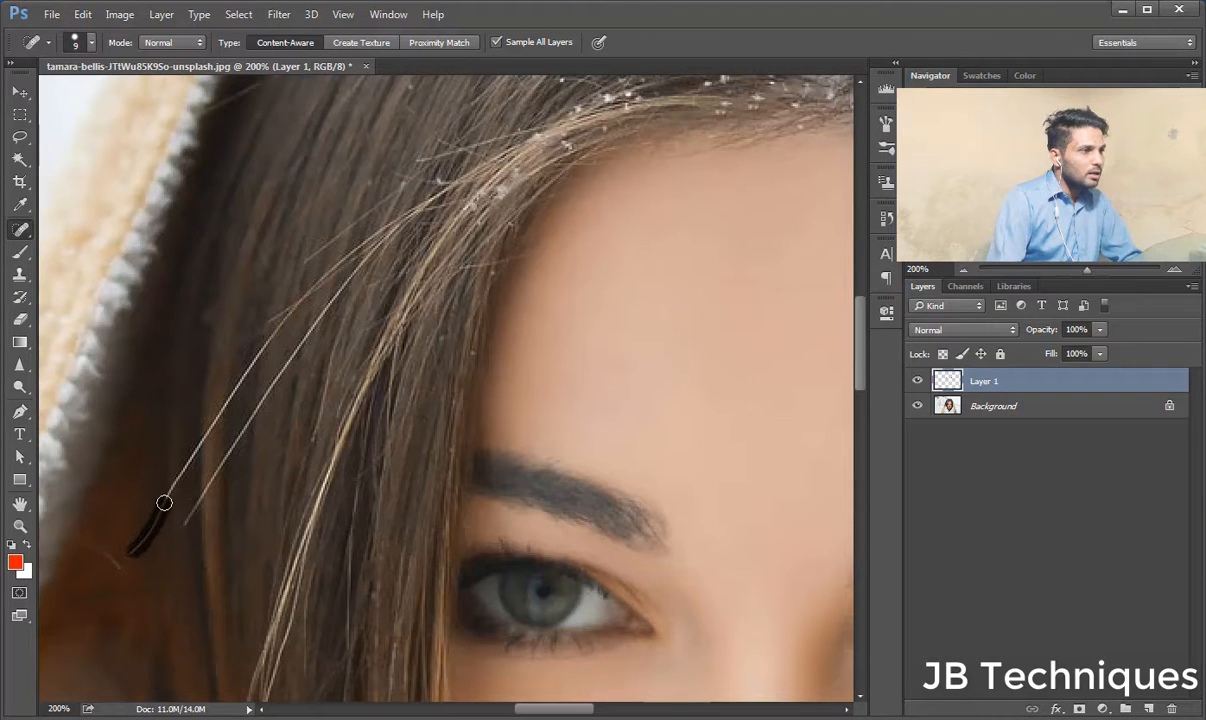
# Heal the outermost long pale strand beside the hood and check the retouched hair at 66.67% zoom.
pyautogui.moveTo(173, 483)
pyautogui.mouseDown()
pyautogui.moveTo(275, 318)
pyautogui.moveTo(271, 300)
pyautogui.mouseUp()
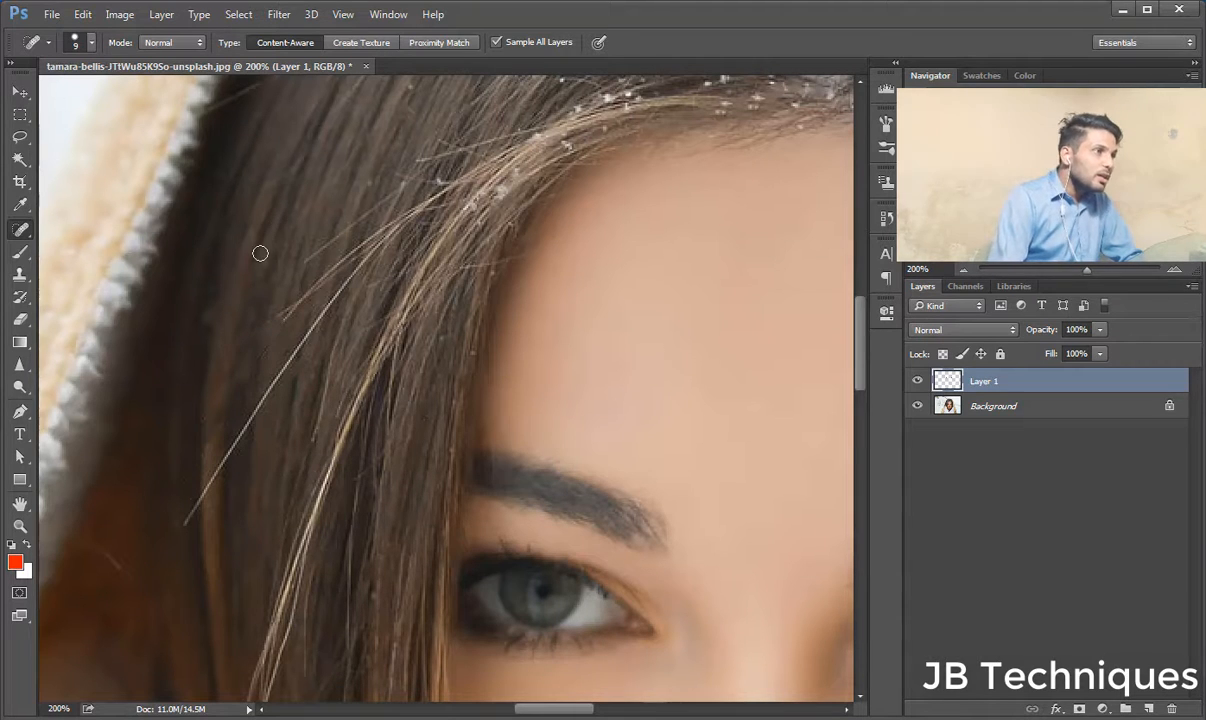
pyautogui.hotkey('ctrl', '-')
pyautogui.hotkey('ctrl', '-')
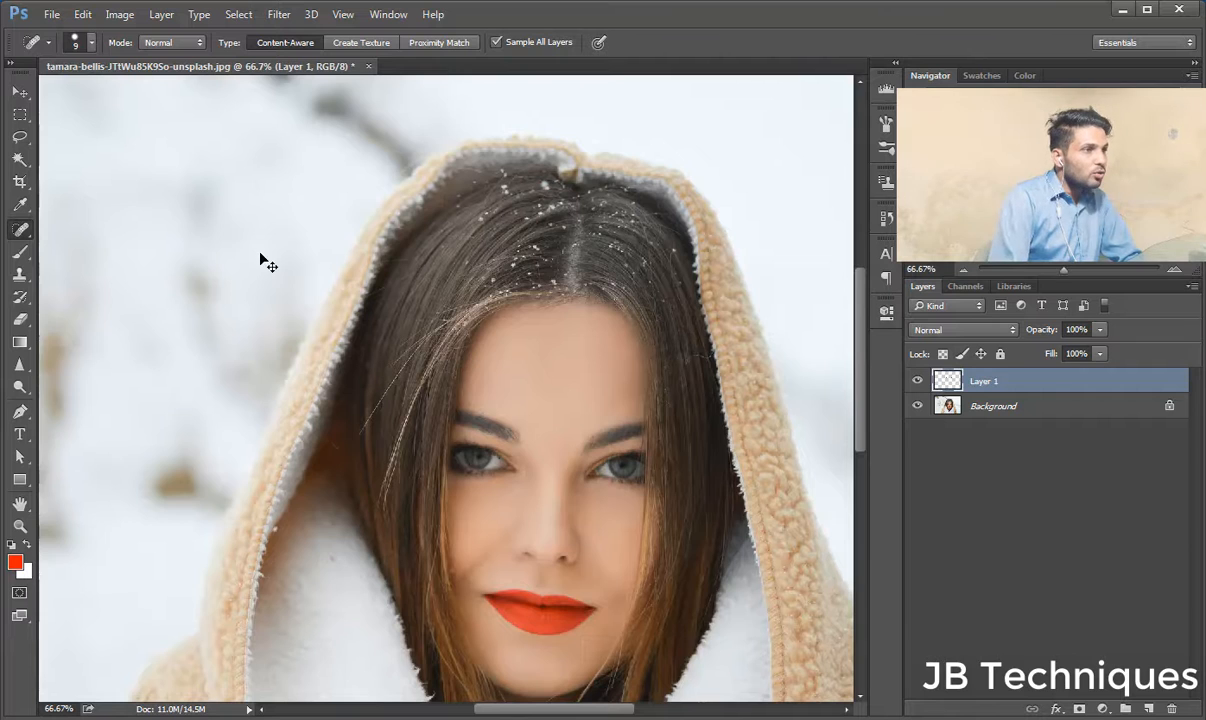
# Dab over the small marks on the brownish strand just outside the remaining thin pale hair.
pyautogui.hotkey('ctrl', '+')
pyautogui.hotkey('ctrl', '+')
pyautogui.hotkey('ctrl', '+')
pyautogui.moveTo(261, 253); pyautogui.dragTo(347, 162)
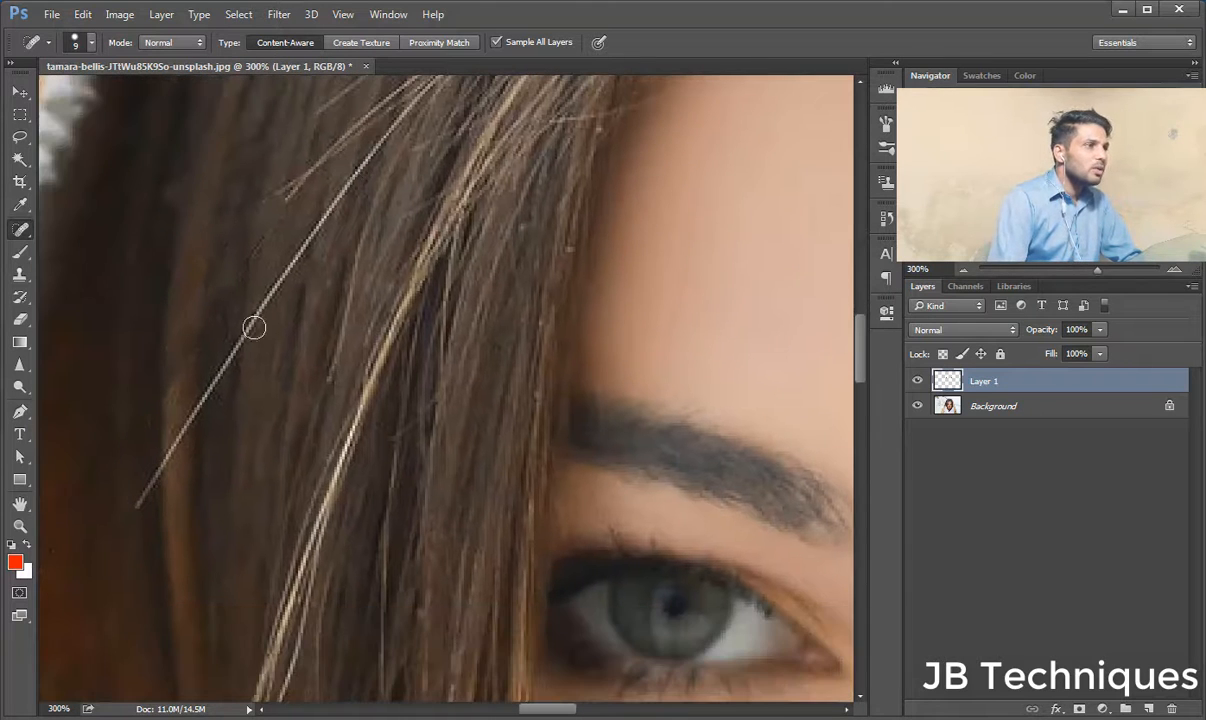
pyautogui.click(188, 350)
pyautogui.click(178, 352)
pyautogui.click(174, 378)
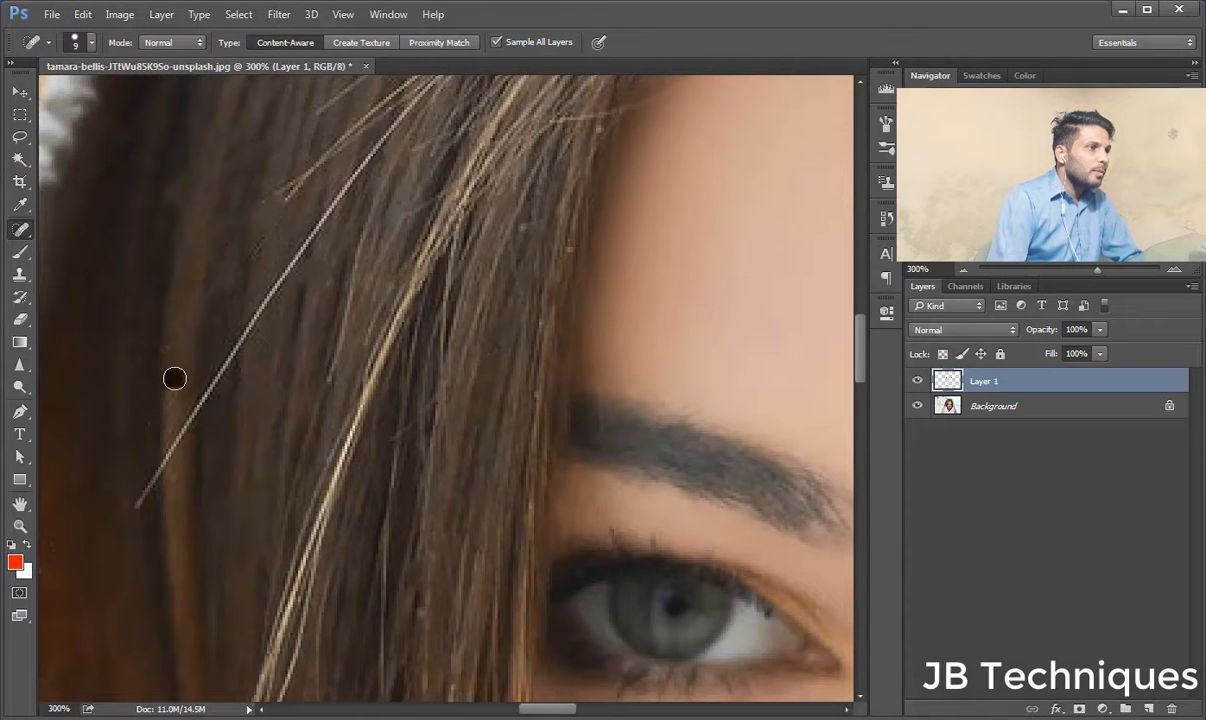
# Heal the lower end of the remaining thin pale hair with short dabs and strokes, working upward from its tip.
pyautogui.click(140, 488)
pyautogui.click(148, 475)
pyautogui.click(160, 461)
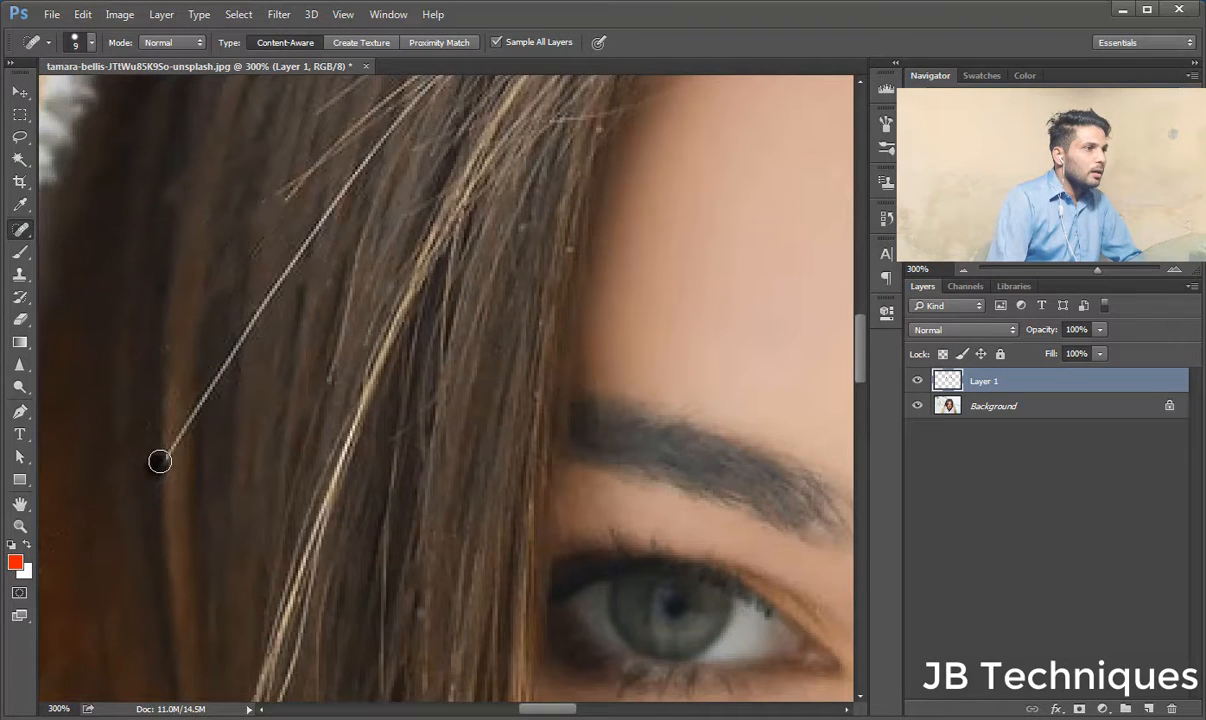
pyautogui.click(170, 454)
pyautogui.click(182, 439)
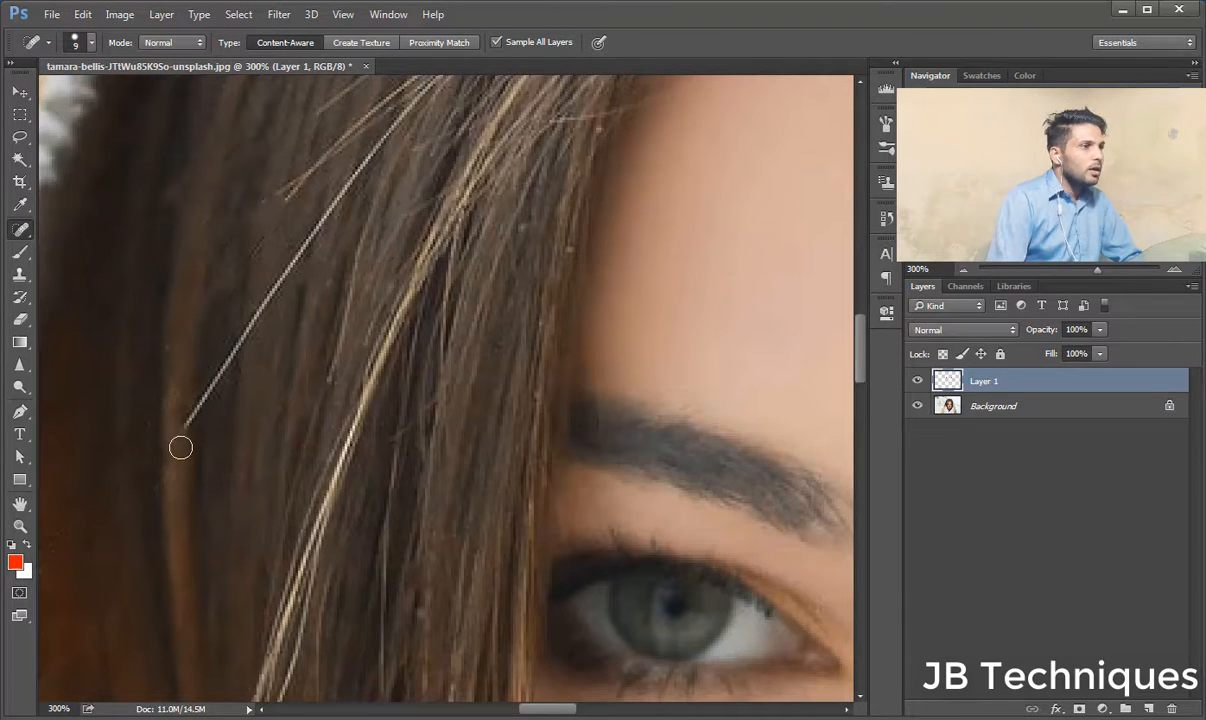
pyautogui.moveTo(182, 446)
pyautogui.mouseDown()
pyautogui.moveTo(183, 399)
pyautogui.moveTo(211, 388)
pyautogui.mouseUp()
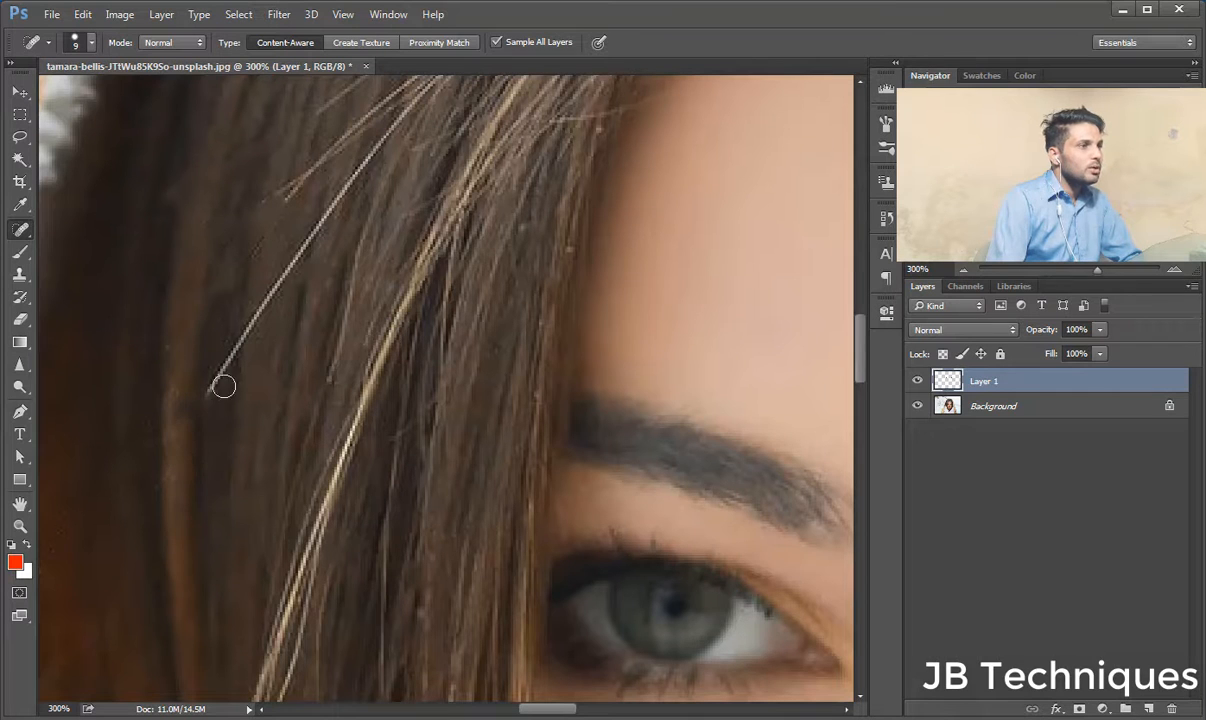
pyautogui.hotkey('ctrl', '0')
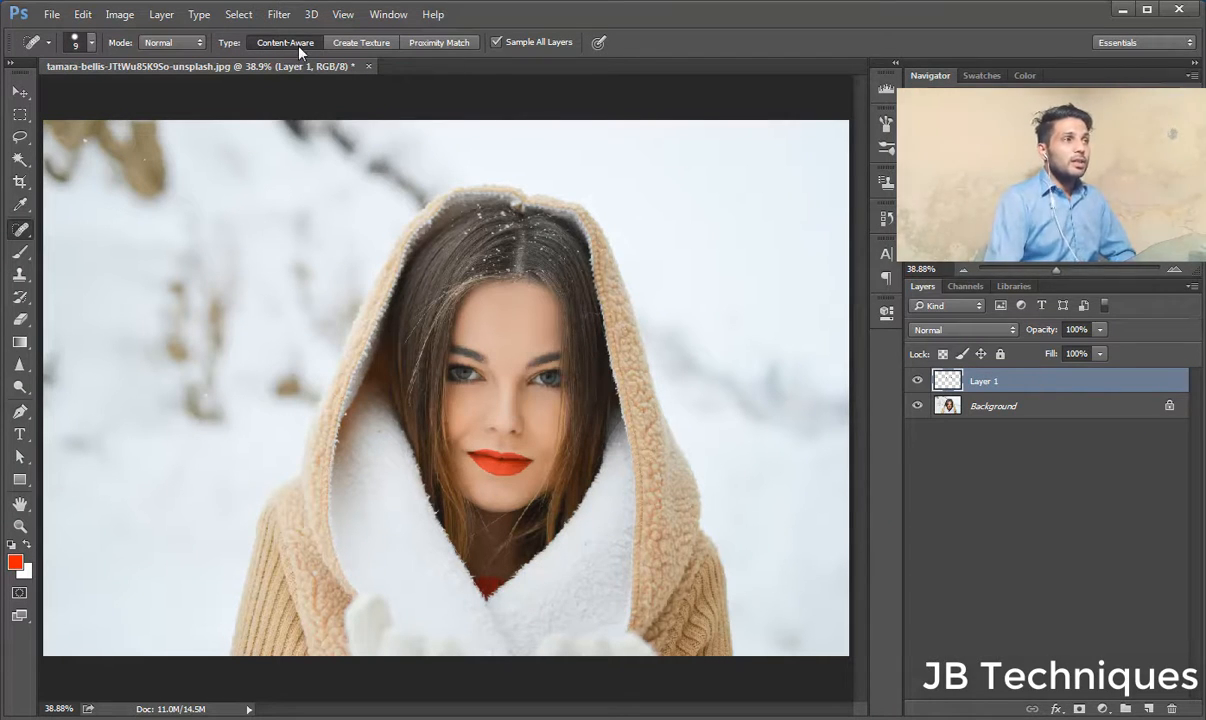
# Enlarge the brush to 35 px, switch the healing type to Proximity Match and dab along the hair edge beside the cheek.
pyautogui.click(340, 42)
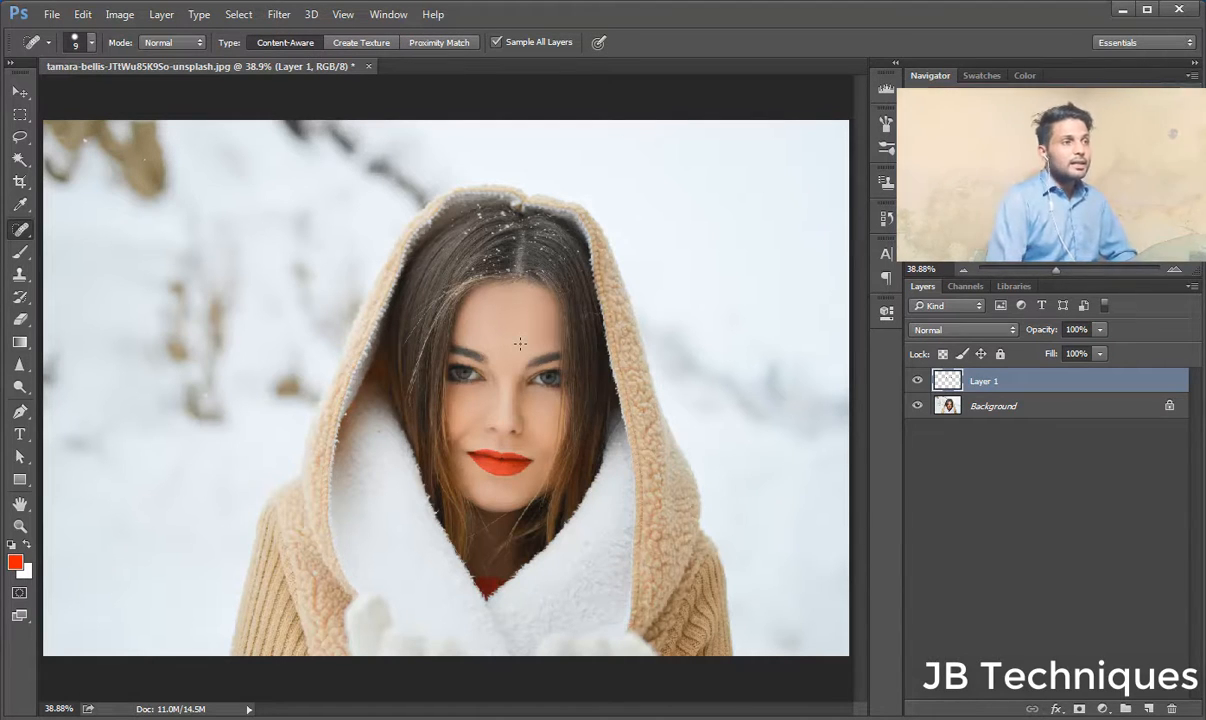
pyautogui.press(']')
pyautogui.press(']')
pyautogui.press(']')
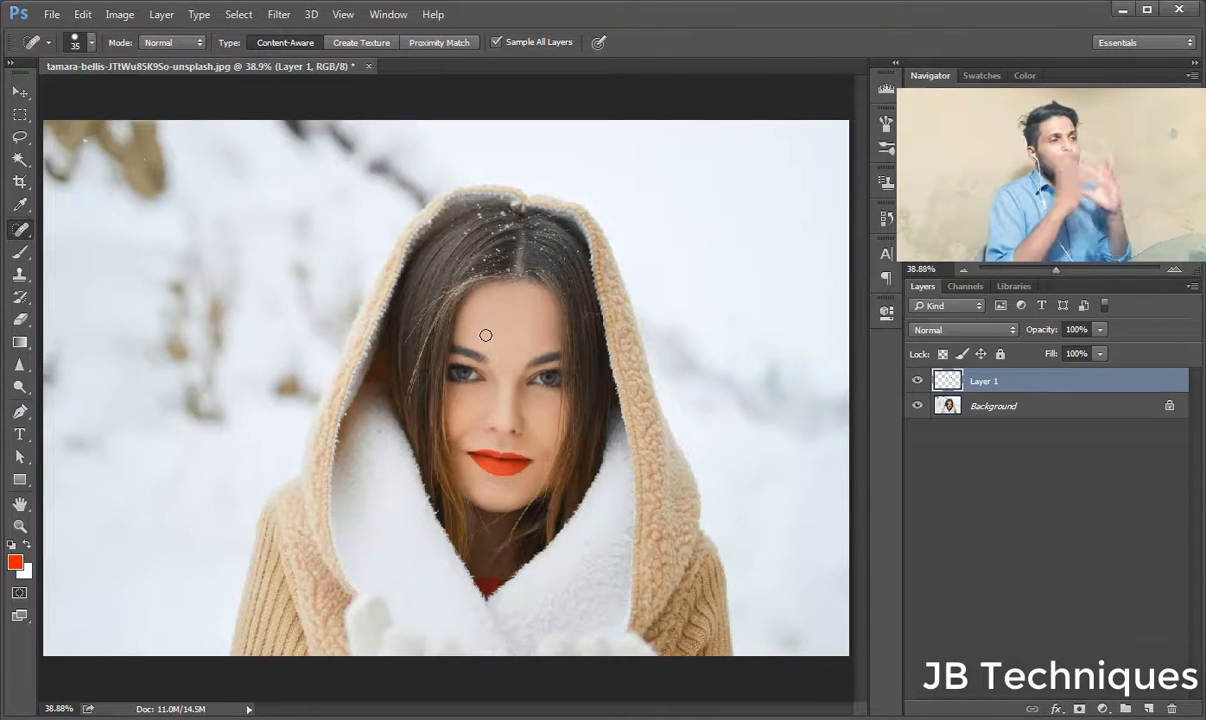
pyautogui.click(448, 42)
pyautogui.scroll(3, 557, 437)
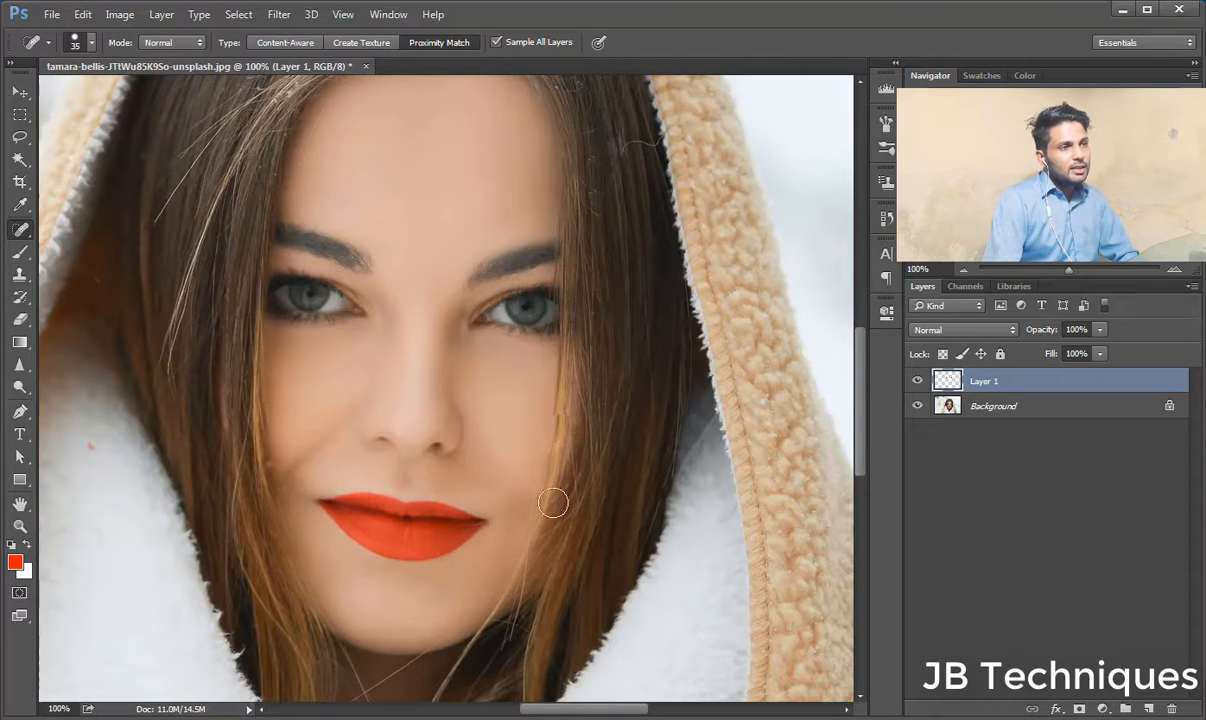
pyautogui.click(549, 425)
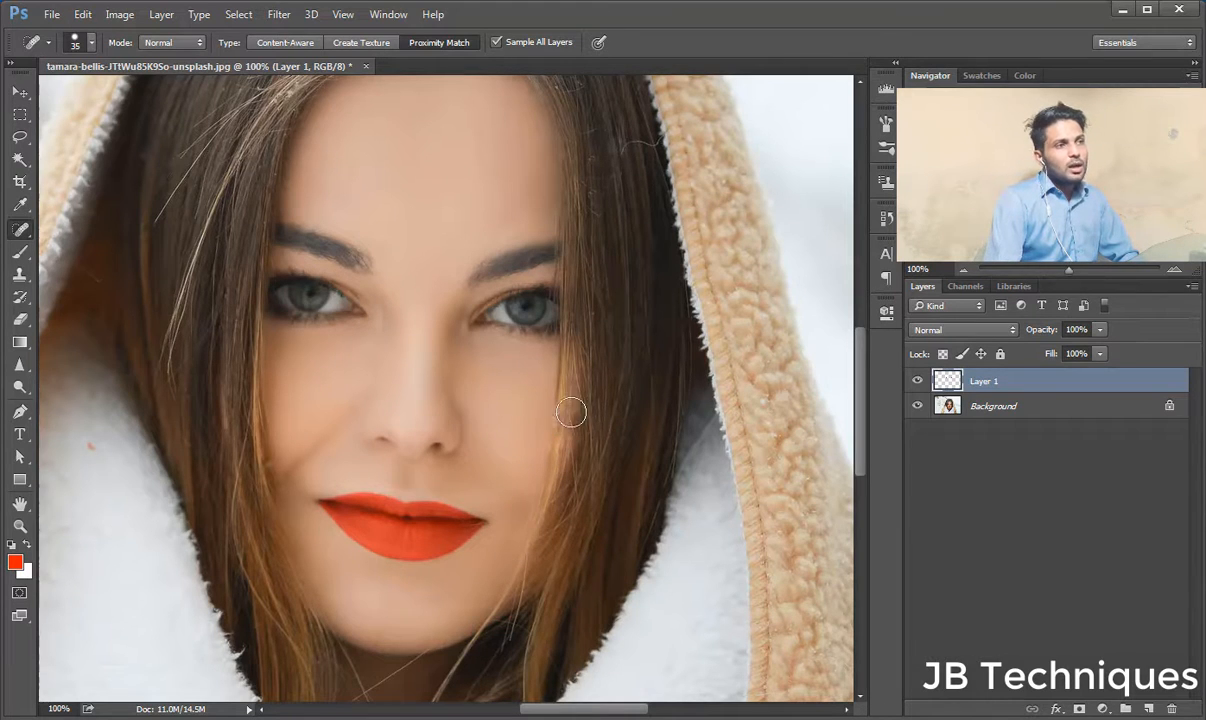
pyautogui.click(570, 412)
pyautogui.click(561, 424)
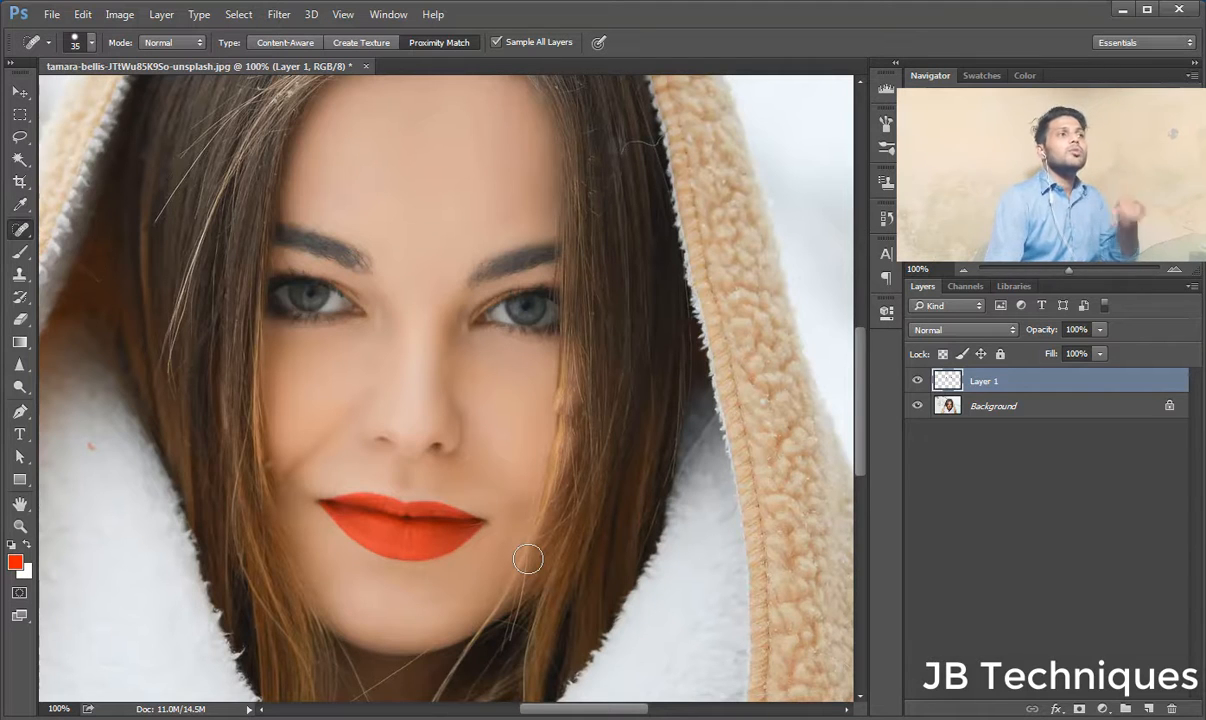
pyautogui.scroll(2, 509, 441)
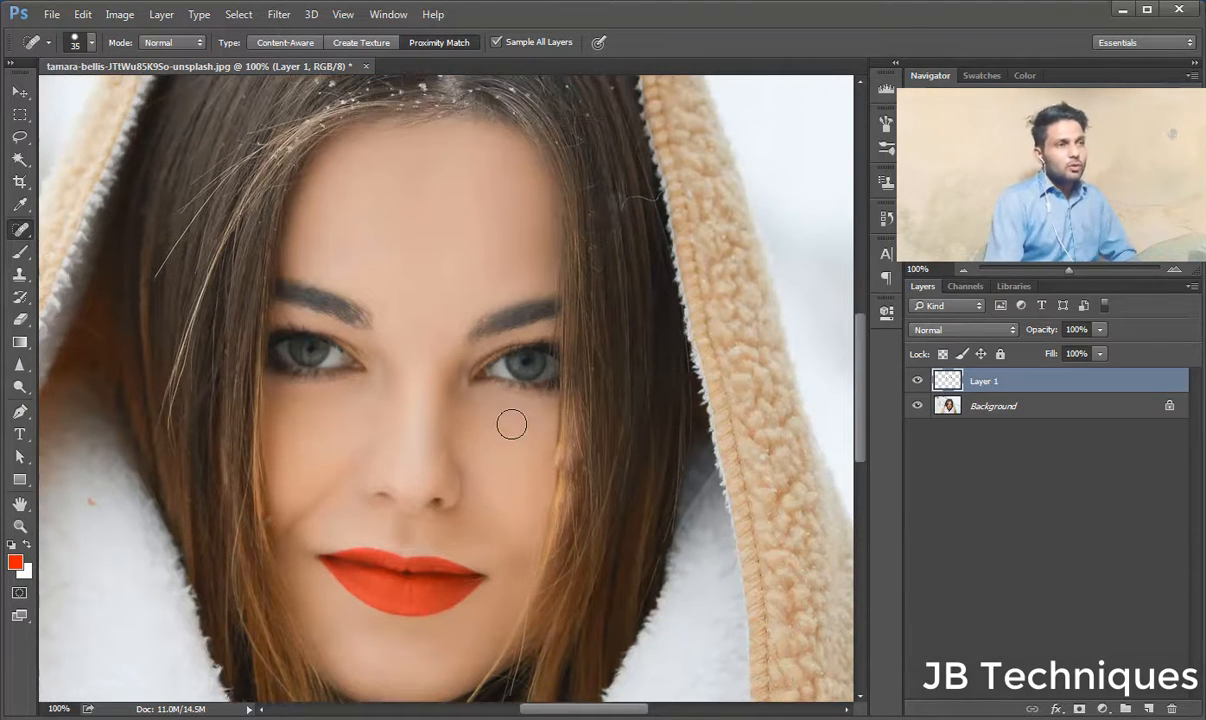
# Switch back to Content-Aware, reduce the brush to 10 px and heal the curly white hair running from the hood's inner edge.
pyautogui.hotkey('ctrl', '+')
pyautogui.hotkey('ctrl', '+')
pyautogui.moveTo(597, 228); pyautogui.dragTo(329, 460)
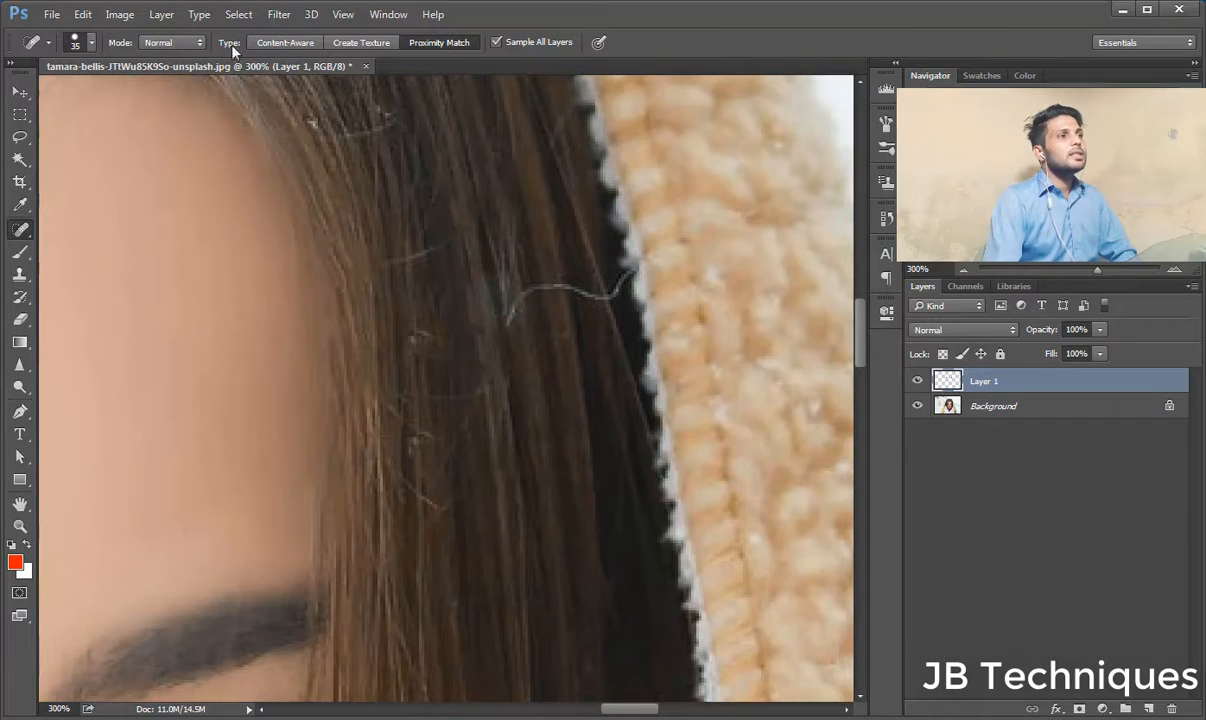
pyautogui.click(280, 43)
pyautogui.click(494, 326)
pyautogui.press('[')
pyautogui.press('[')
pyautogui.press('[')
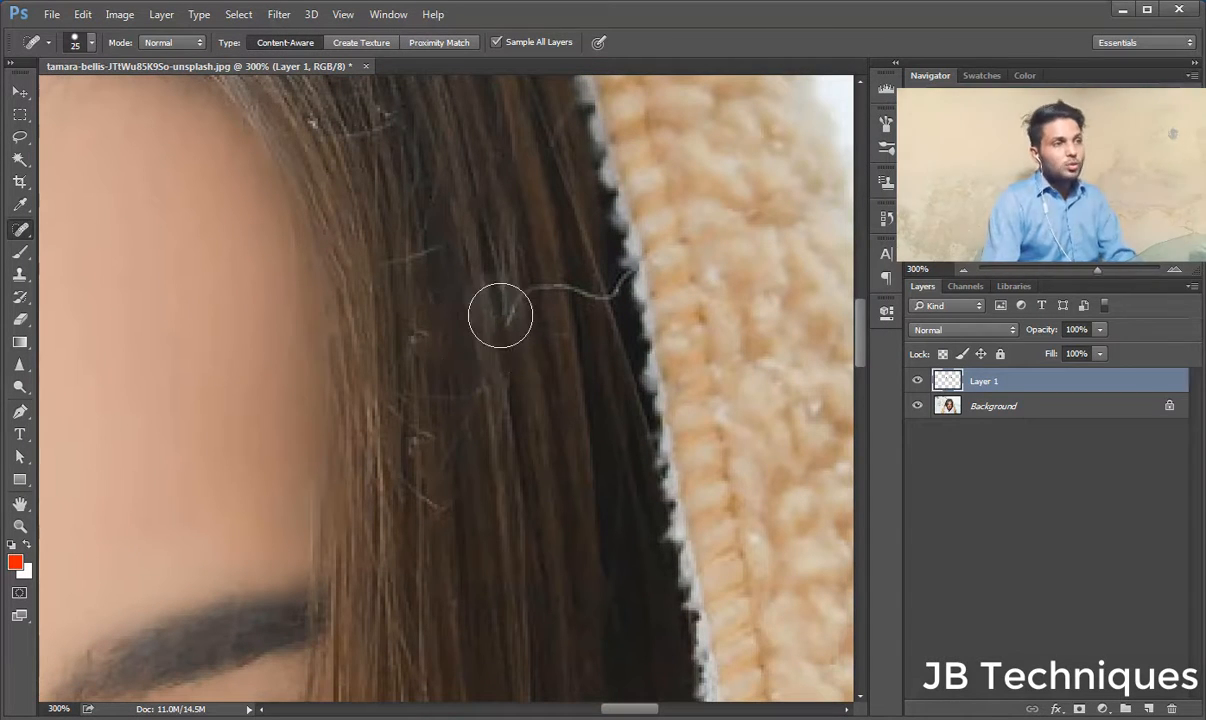
pyautogui.moveTo(526, 300)
pyautogui.mouseDown()
pyautogui.moveTo(553, 289)
pyautogui.moveTo(587, 301)
pyautogui.mouseUp()
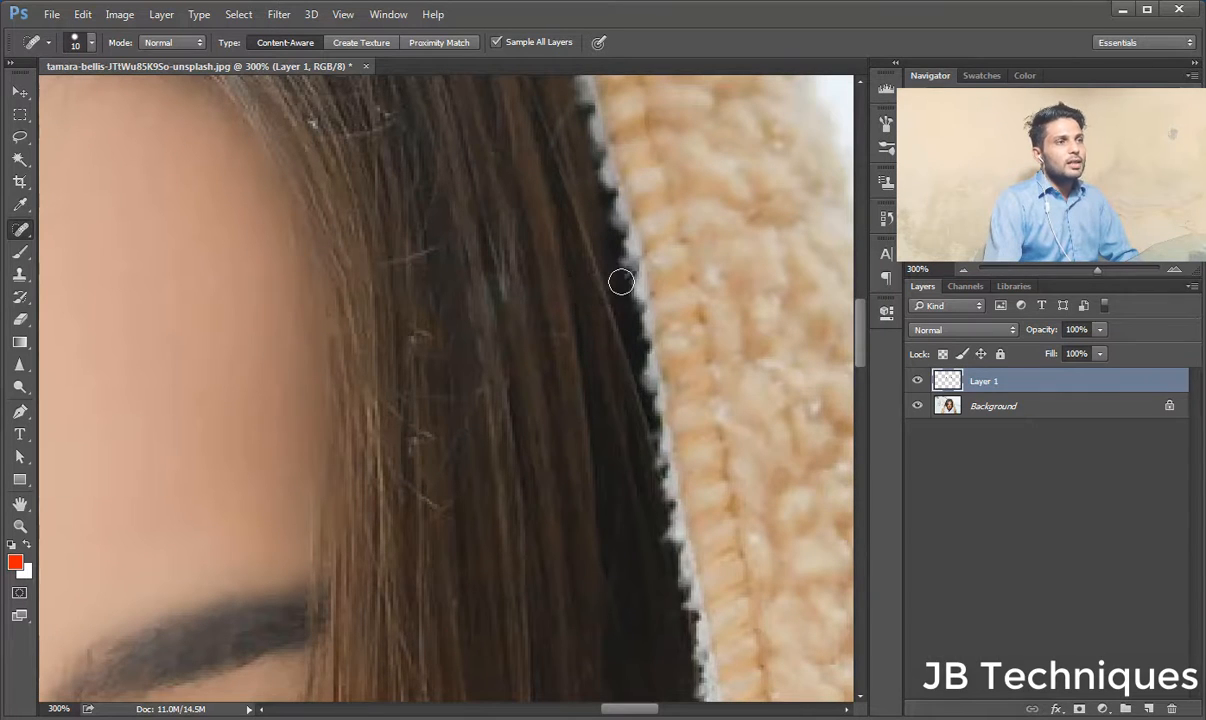
# Heal the small specks and fine stray hairs in the hair between the forehead and the healed curly hair.
pyautogui.moveTo(470, 342)
pyautogui.mouseDown()
pyautogui.moveTo(444, 452)
pyautogui.moveTo(450, 485)
pyautogui.mouseUp()
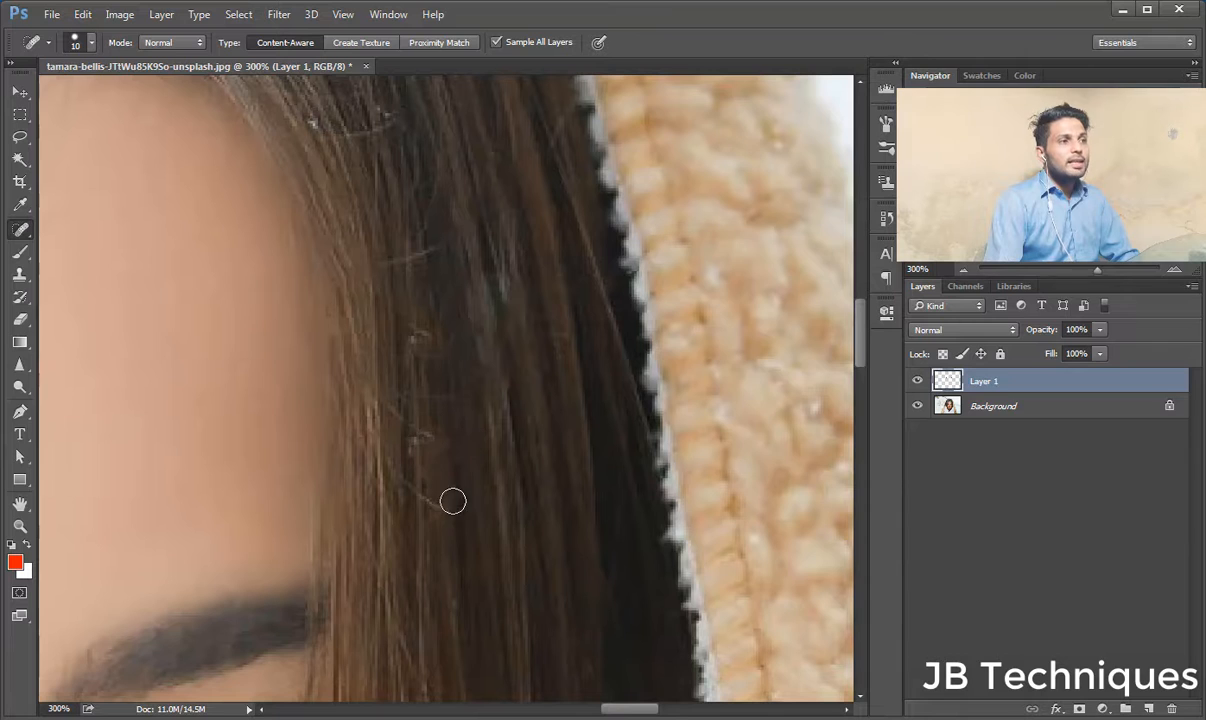
pyautogui.moveTo(466, 410); pyautogui.dragTo(437, 430)
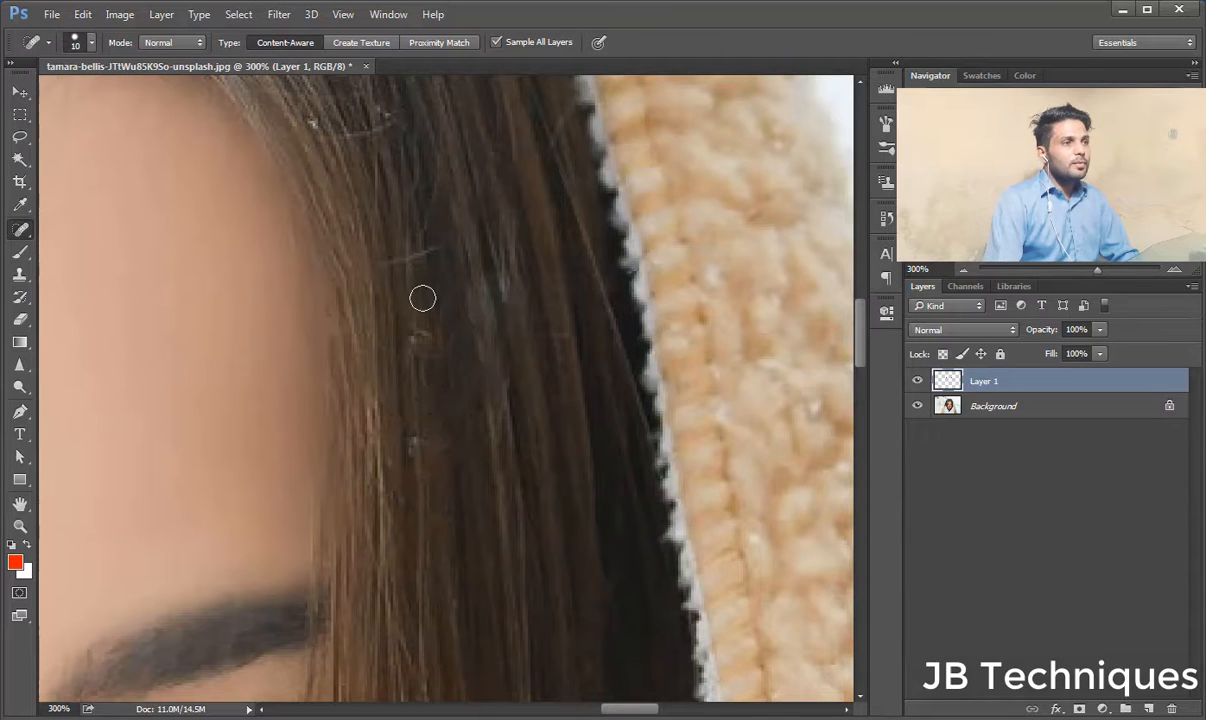
pyautogui.moveTo(447, 256); pyautogui.dragTo(396, 277)
pyautogui.moveTo(404, 126); pyautogui.dragTo(300, 136)
pyautogui.hotkey('ctrl', '1')
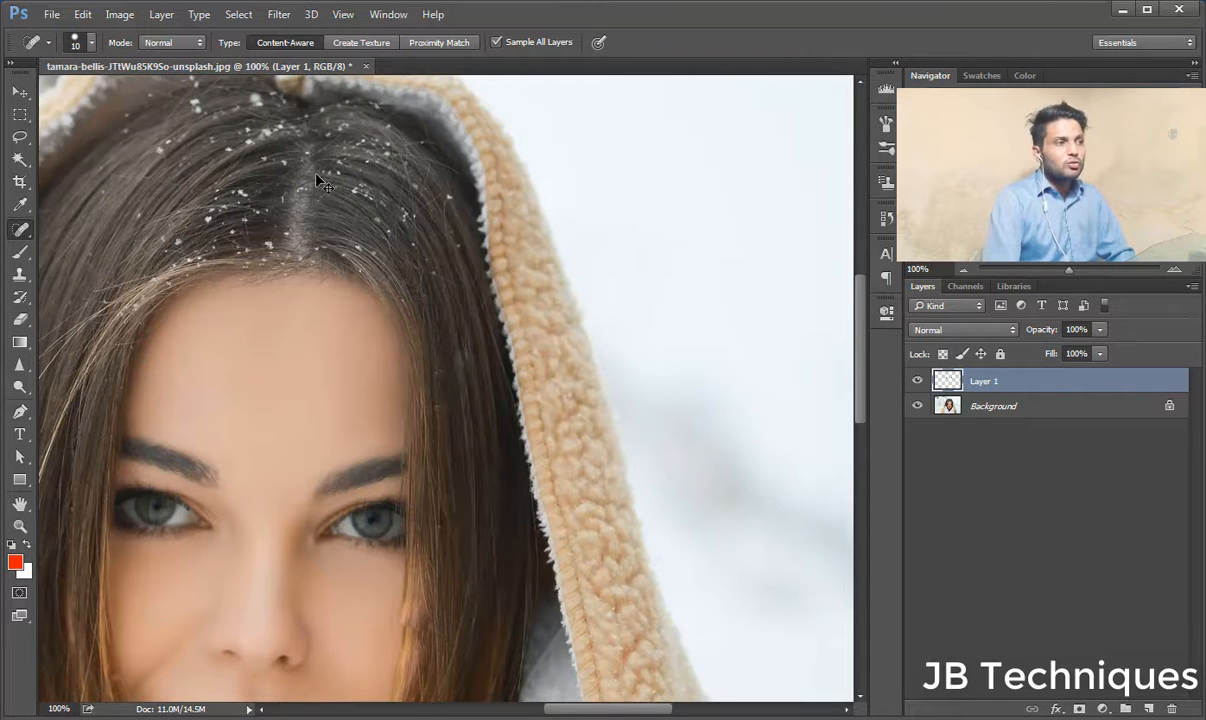
pyautogui.hotkey('ctrl', '0')
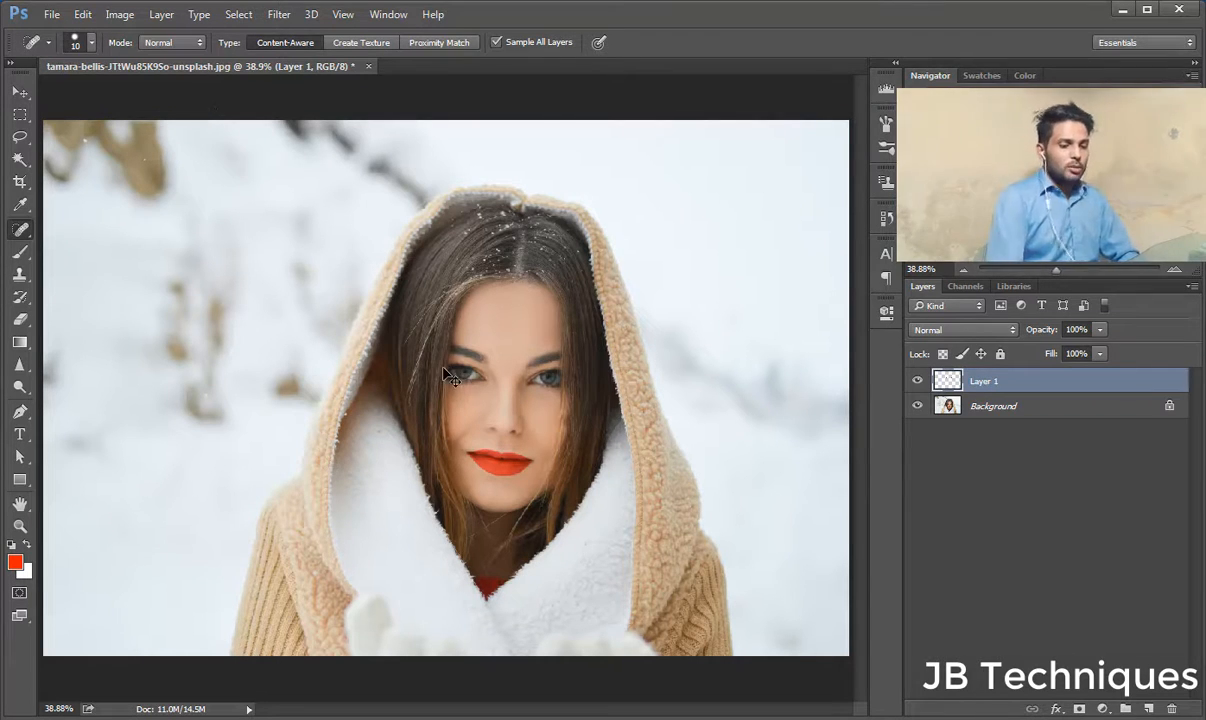
# Zoom in on the nose and lips, hide Layer 1 and add a new empty layer above it.
pyautogui.hotkey('ctrl', '+')
pyautogui.hotkey('ctrl', '+')
pyautogui.hotkey('ctrl', '+')
pyautogui.hotkey('ctrl', '+')
pyautogui.moveTo(444, 368); pyautogui.dragTo(253, 254)
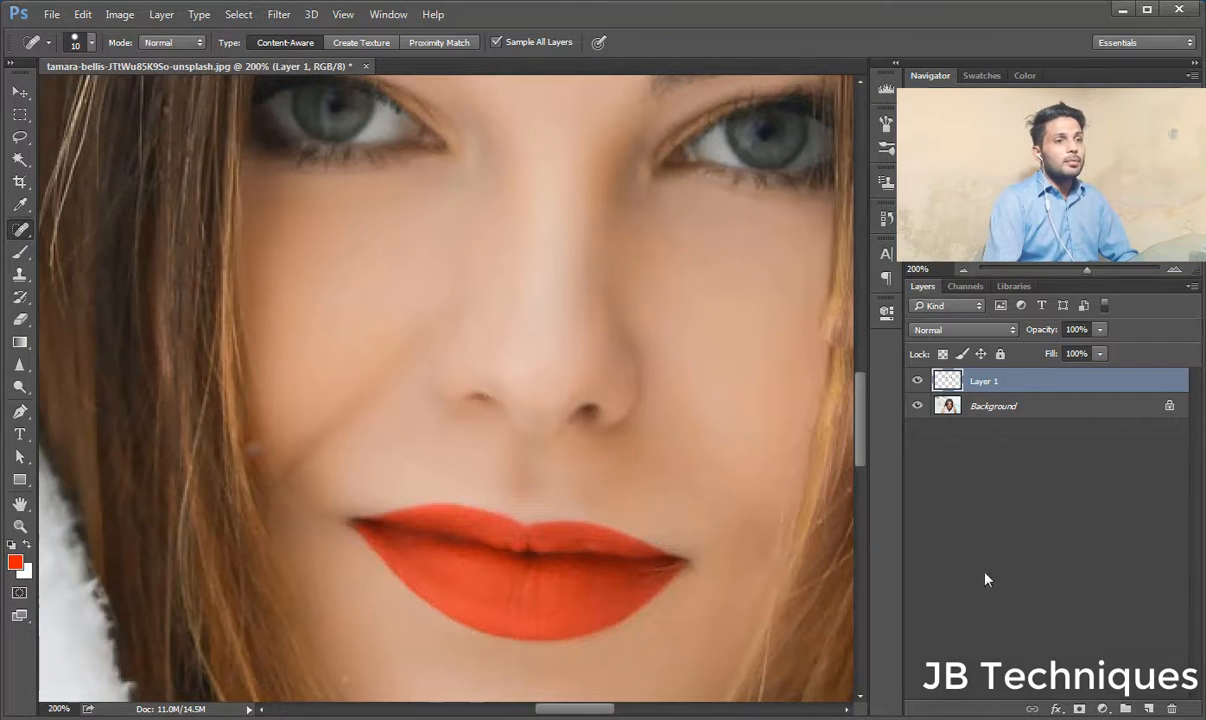
pyautogui.click(916, 381)
pyautogui.click(1149, 709)
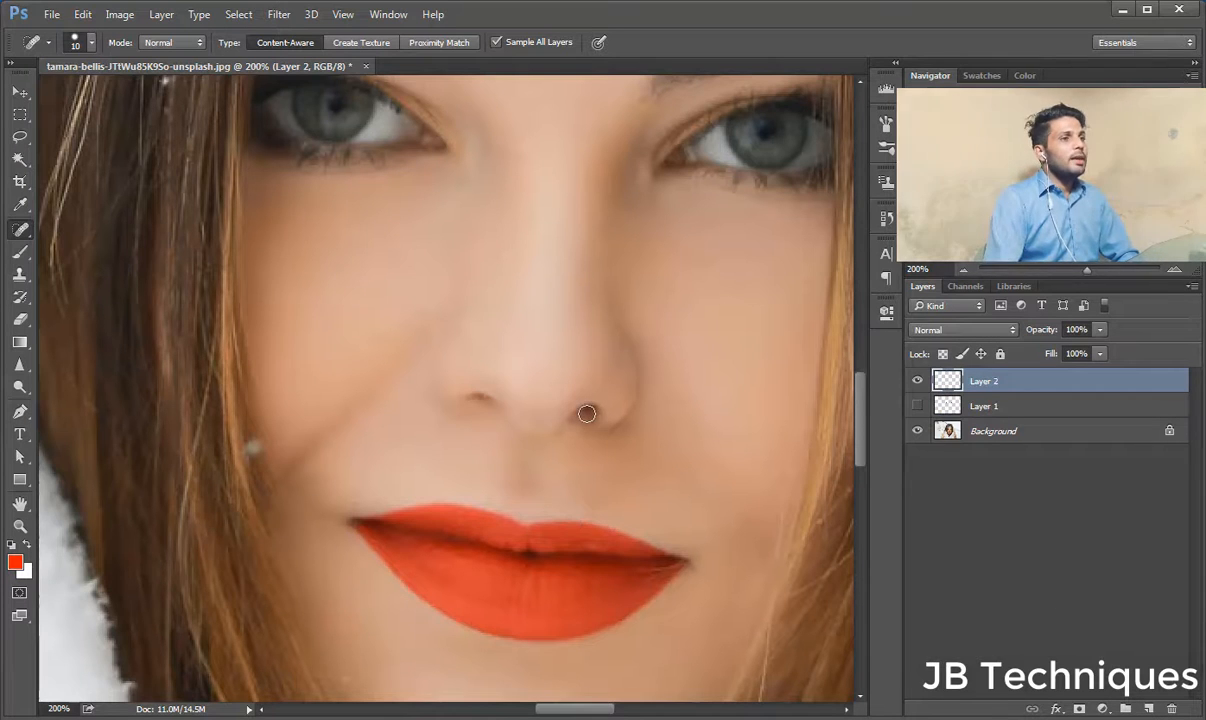
# Try healing both nostrils with the brush mode set to Screen, and undo both strokes.
pyautogui.click(165, 43)
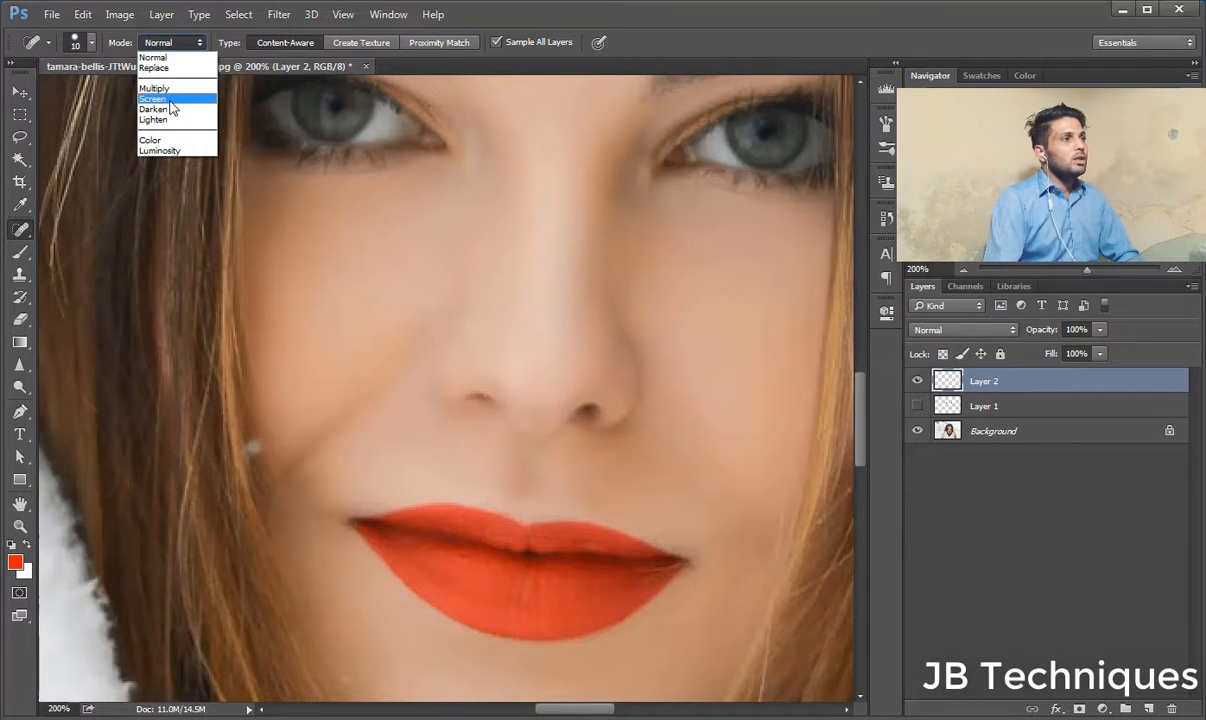
pyautogui.click(165, 92)
pyautogui.moveTo(592, 426); pyautogui.dragTo(588, 410)
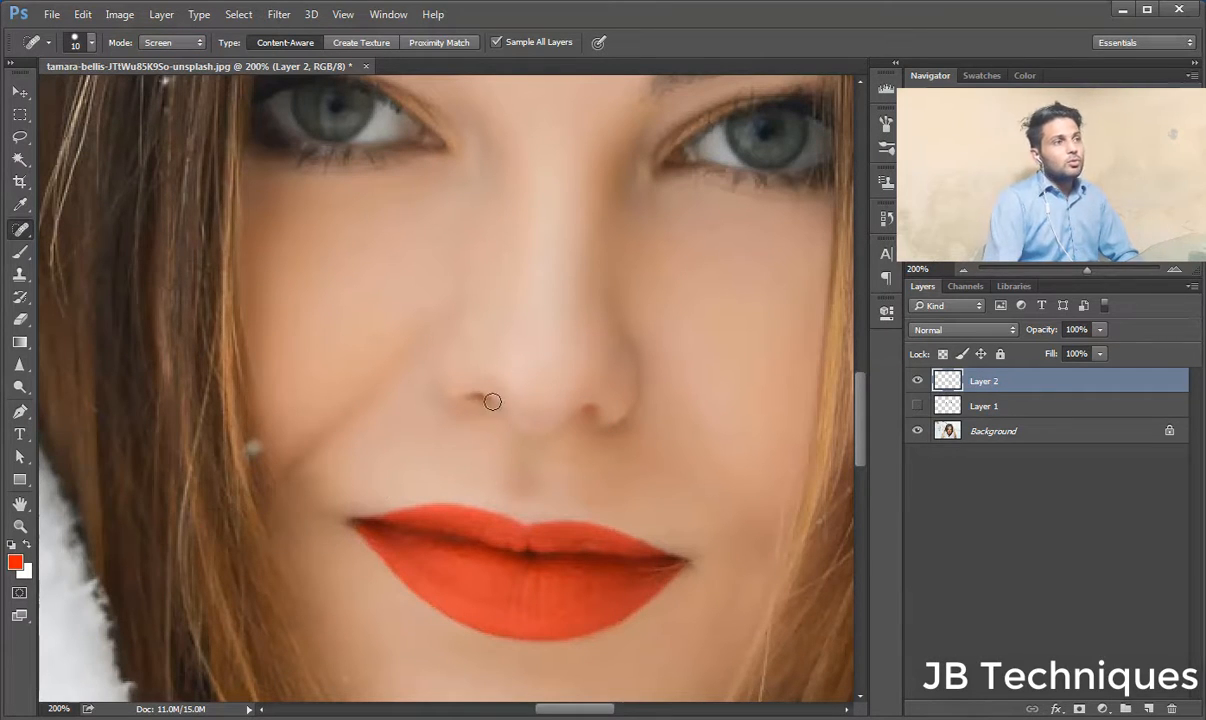
pyautogui.moveTo(492, 401); pyautogui.dragTo(448, 366)
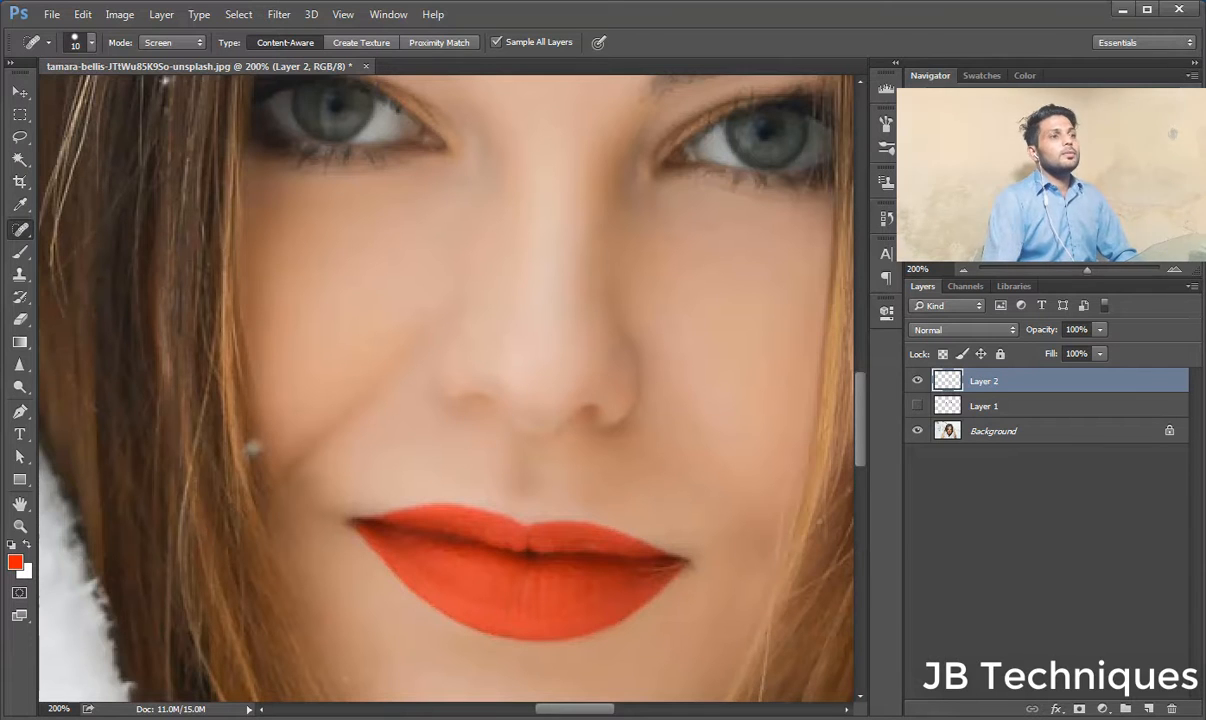
pyautogui.hotkey('ctrl', 'alt', 'z')
pyautogui.hotkey('ctrl', 'alt', 'z')
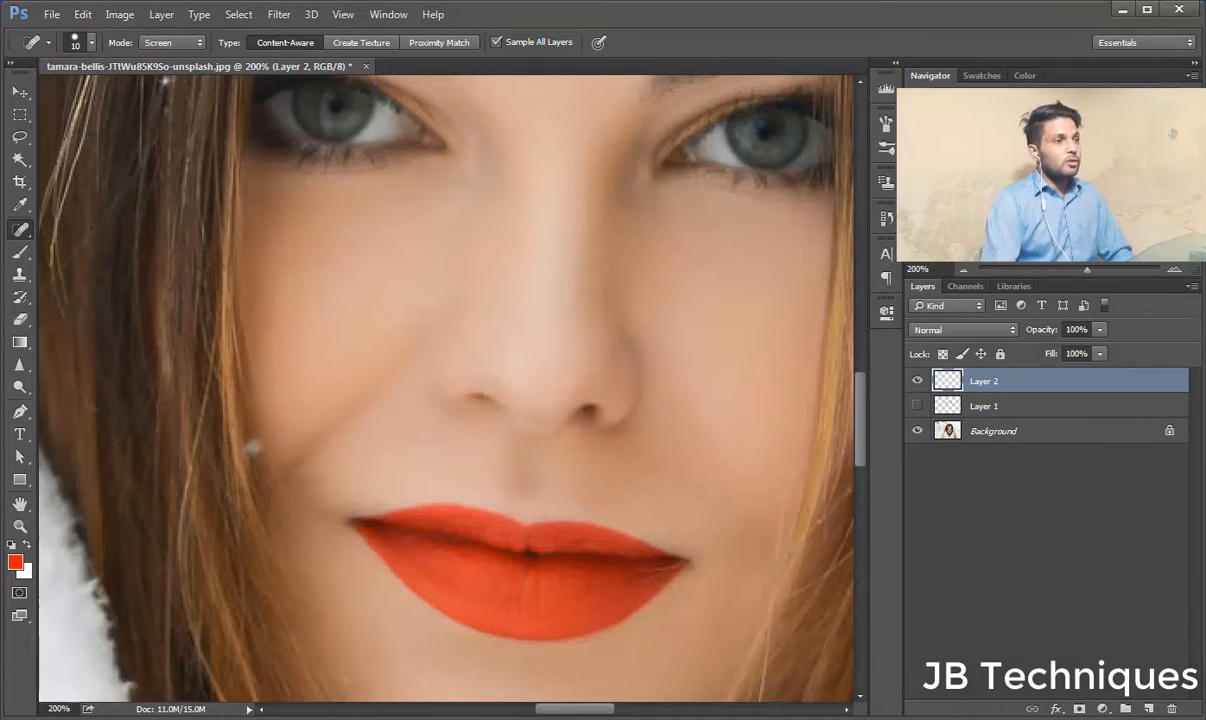
# Try healing the same two nostrils with the brush mode set to Normal, and undo the strokes.
pyautogui.click(200, 43)
pyautogui.click(188, 55)
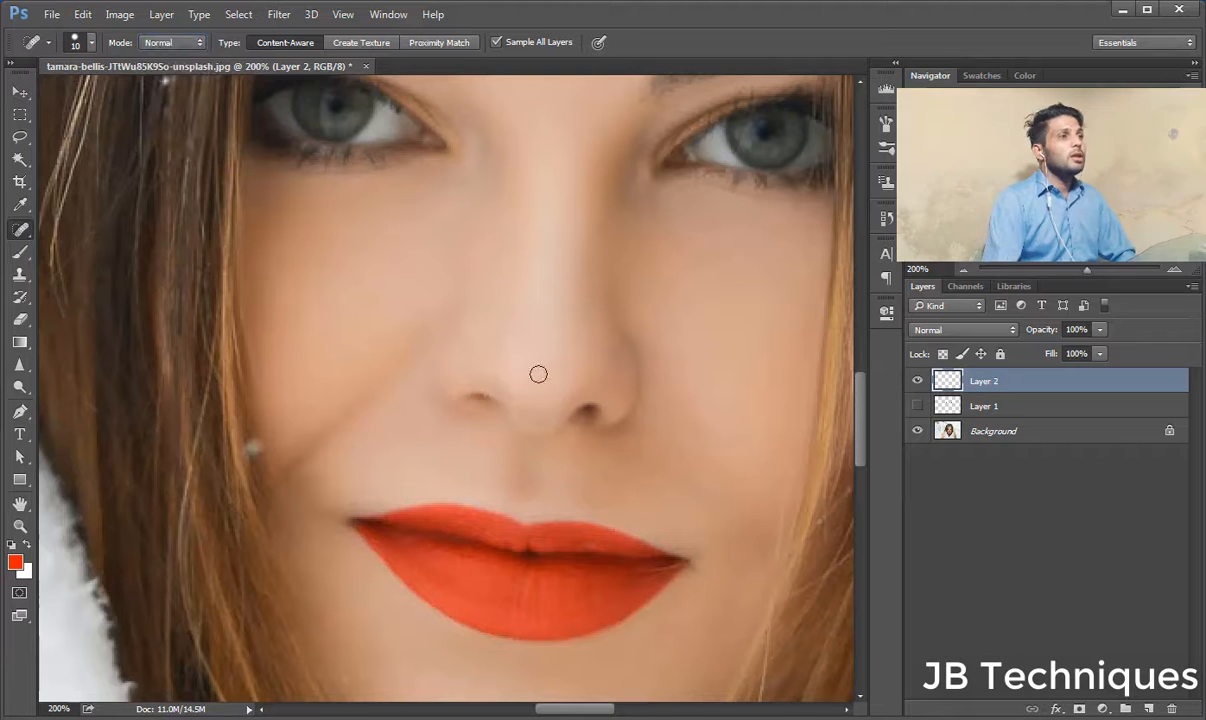
pyautogui.moveTo(584, 414)
pyautogui.mouseDown()
pyautogui.moveTo(590, 422)
pyautogui.moveTo(583, 414)
pyautogui.mouseUp()
pyautogui.moveTo(472, 408)
pyautogui.mouseDown()
pyautogui.moveTo(472, 395)
pyautogui.moveTo(494, 406)
pyautogui.mouseUp()
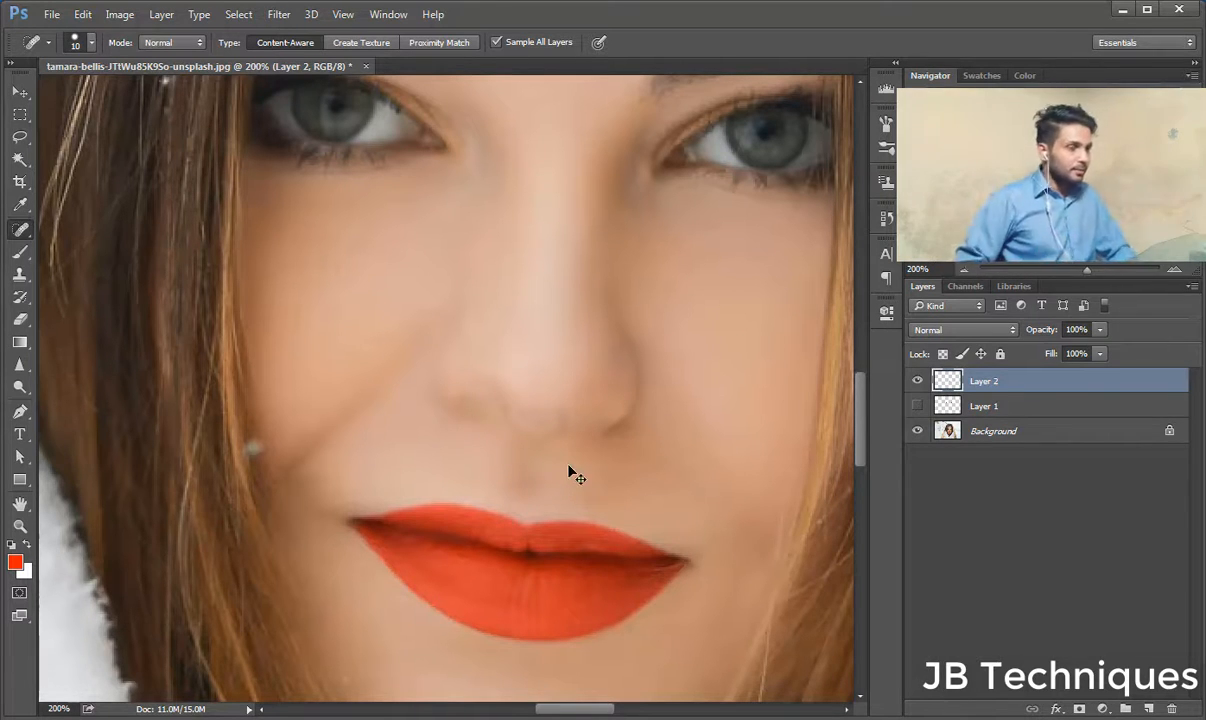
pyautogui.hotkey('ctrl', 'alt', 'z')
pyautogui.hotkey('ctrl', 'alt', 'z')
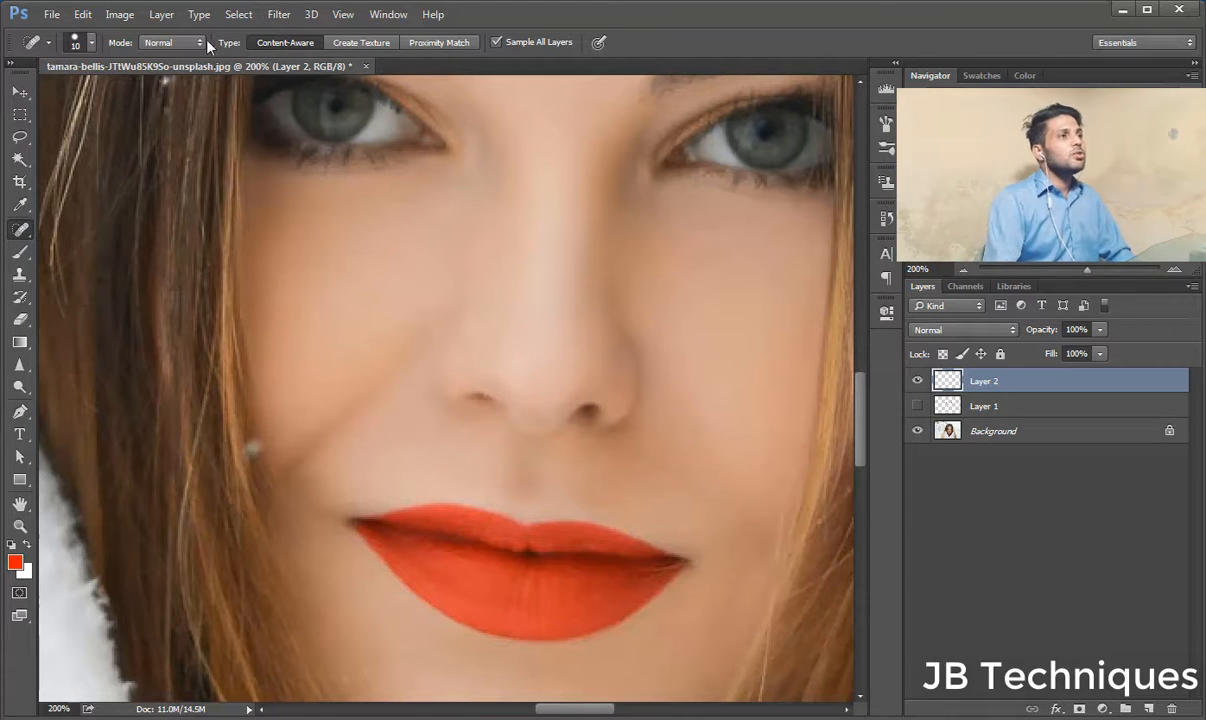
# Set the brush mode to Screen again and heal over both nostrils.
pyautogui.click(190, 42)
pyautogui.click(181, 96)
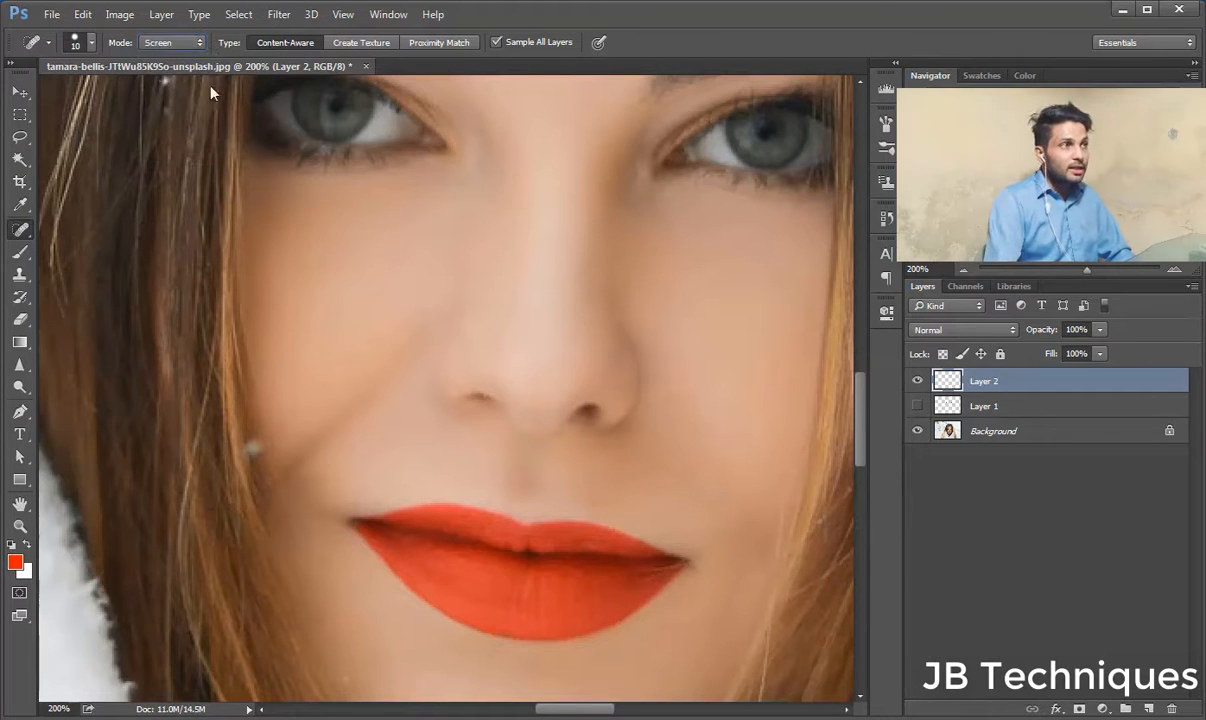
pyautogui.moveTo(585, 432); pyautogui.dragTo(584, 406)
pyautogui.moveTo(478, 396); pyautogui.dragTo(468, 390)
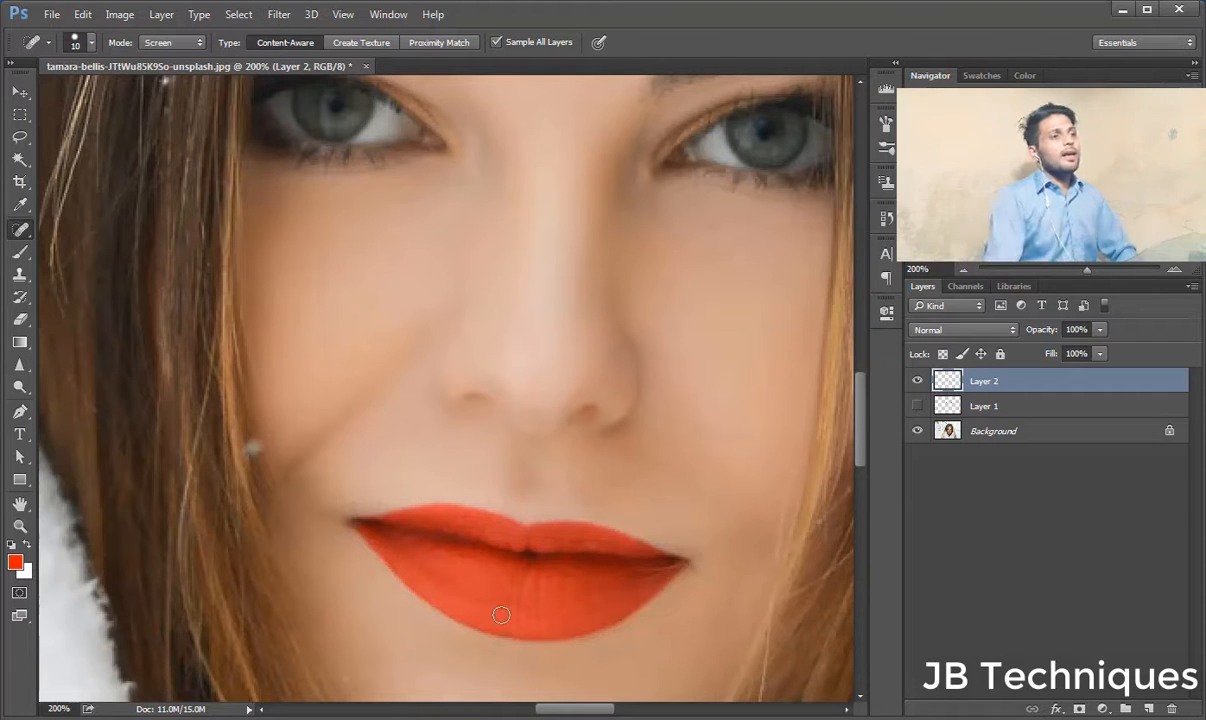
# Enlarge the brush to 30 px and paint a healing stroke along the line between the lips.
pyautogui.press(']')
pyautogui.press(']')
pyautogui.press(']')
pyautogui.moveTo(372, 522)
pyautogui.mouseDown()
pyautogui.moveTo(431, 542)
pyautogui.moveTo(686, 550)
pyautogui.moveTo(439, 558)
pyautogui.moveTo(362, 520)
pyautogui.mouseUp()
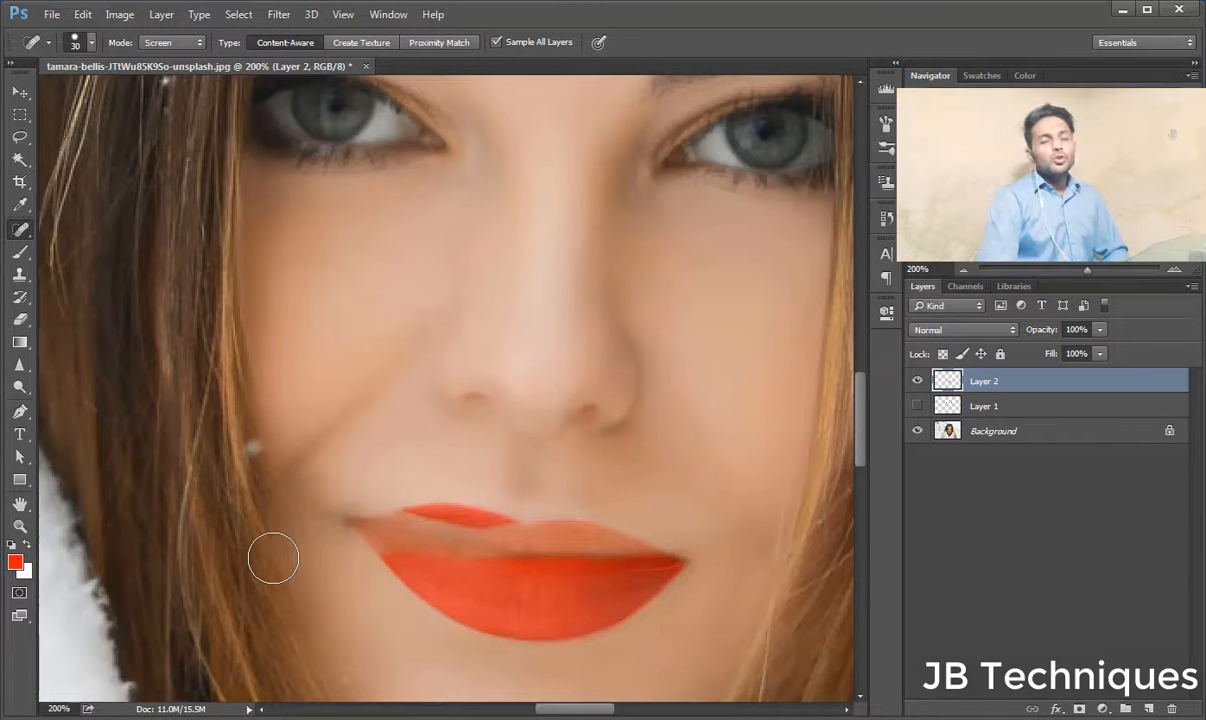
# Return the brush mode to Normal, delete the nostril-and-lip test layer and add a fresh empty layer in its place.
pyautogui.click(172, 42)
pyautogui.click(170, 51)
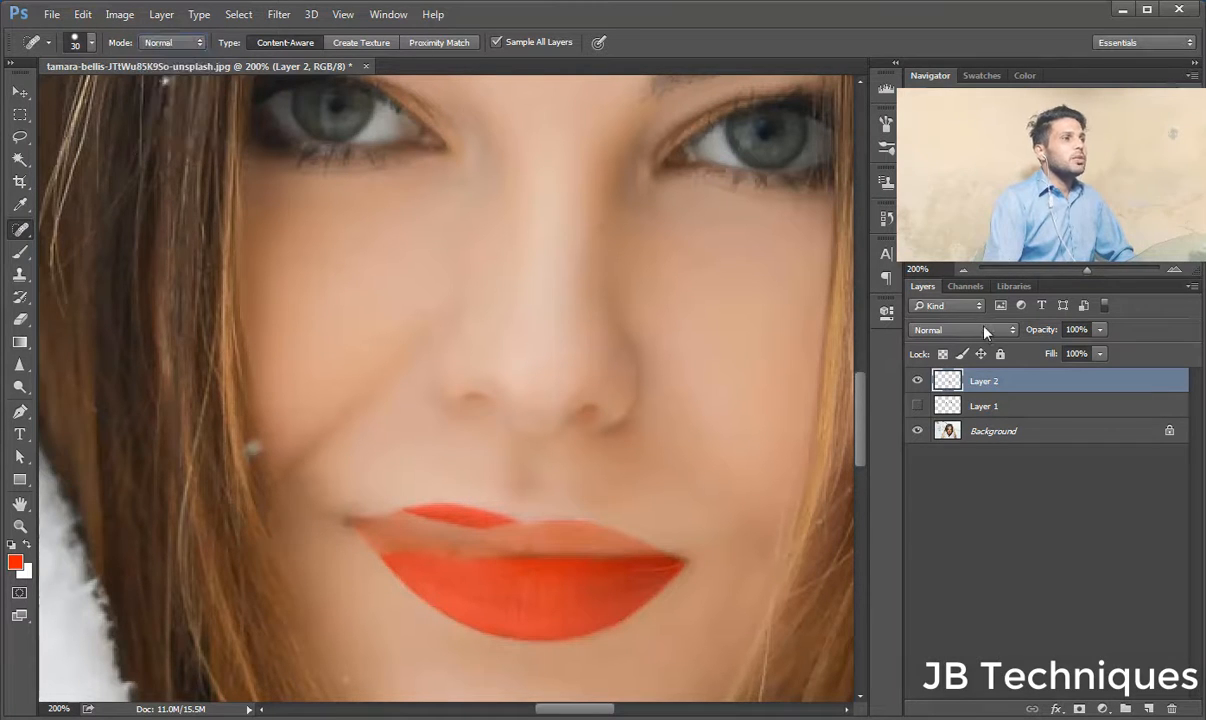
pyautogui.moveTo(1032, 380); pyautogui.dragTo(1173, 708)
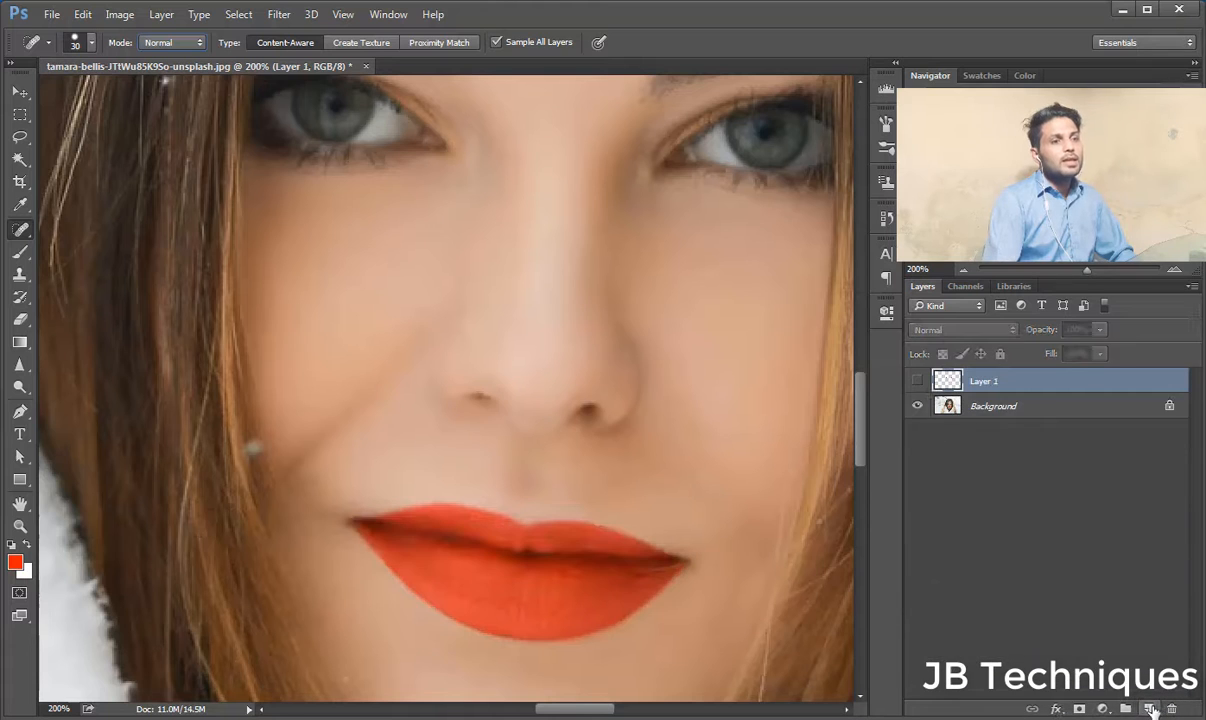
pyautogui.click(1150, 708)
# Spot-heal the white snow specks in the hair beside the forehead, on the side nearer the textured hood edge.
pyautogui.hotkey('ctrl', '-')
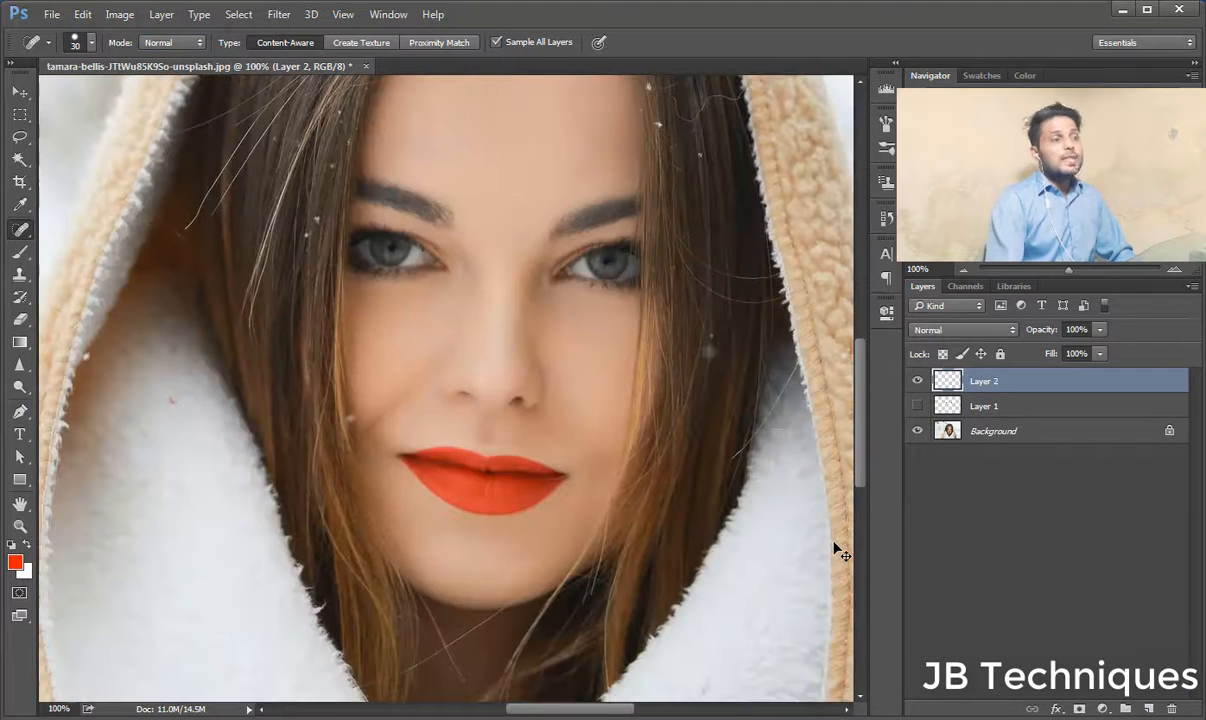
pyautogui.moveTo(676, 350); pyautogui.dragTo(670, 387)
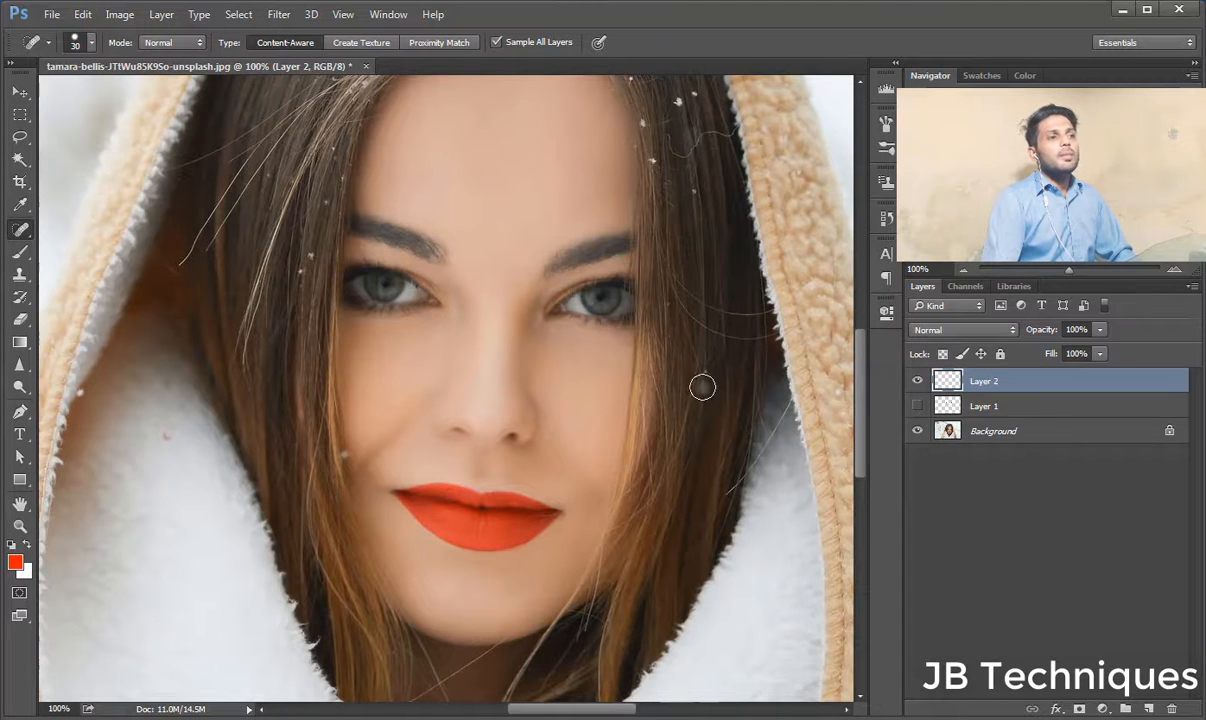
pyautogui.click(646, 127)
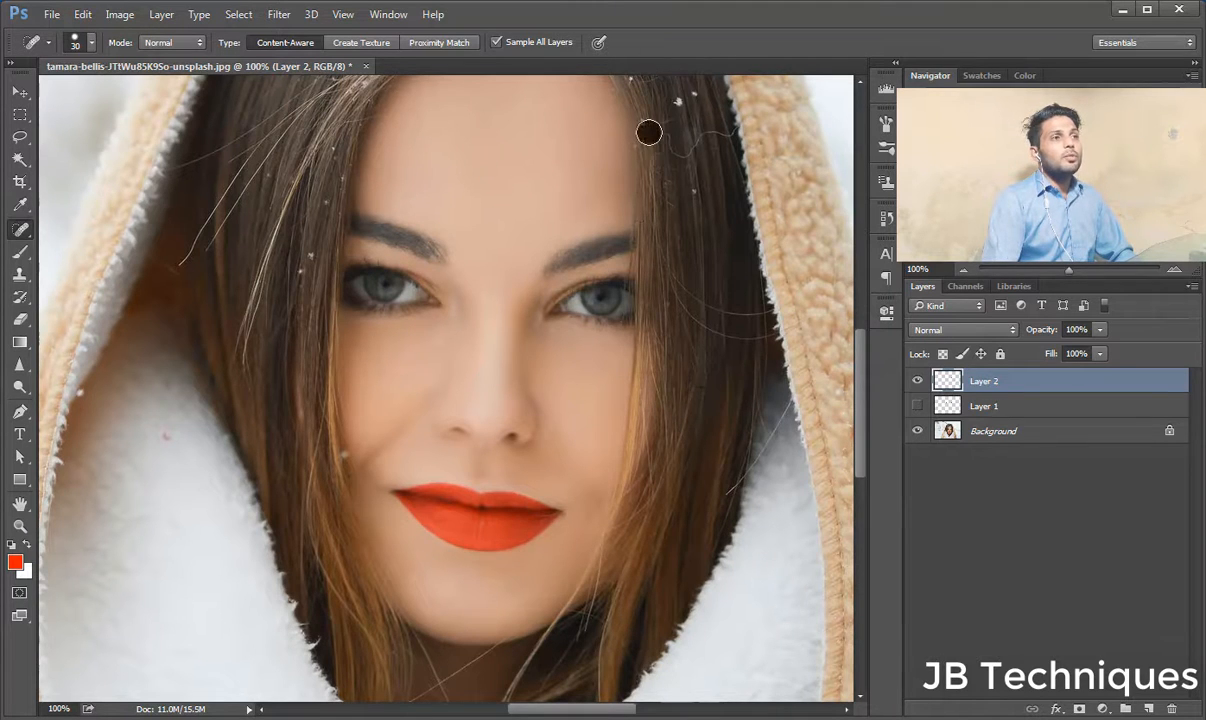
pyautogui.click(678, 102)
pyautogui.click(693, 97)
# Heal away the curly stray hair beside the forehead along with the remaining snow specks around it.
pyautogui.click(668, 143)
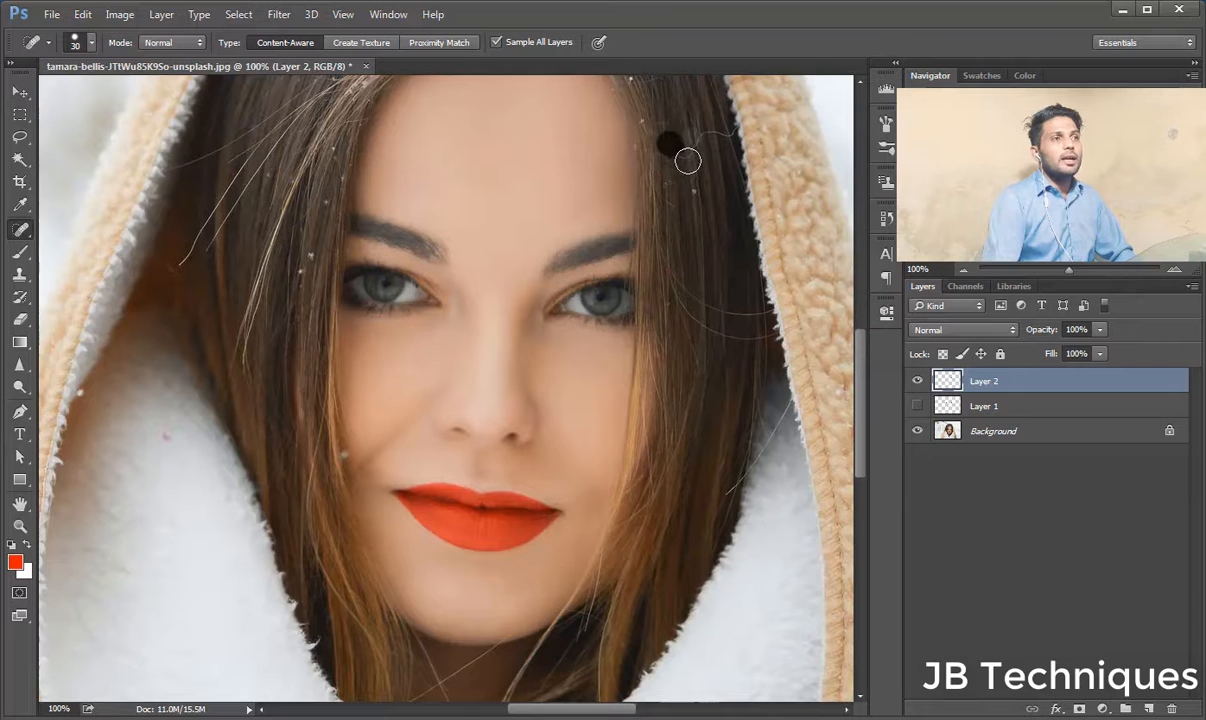
pyautogui.click(686, 158)
pyautogui.click(697, 145)
pyautogui.click(713, 142)
pyautogui.click(728, 137)
pyautogui.click(690, 193)
pyautogui.click(665, 135)
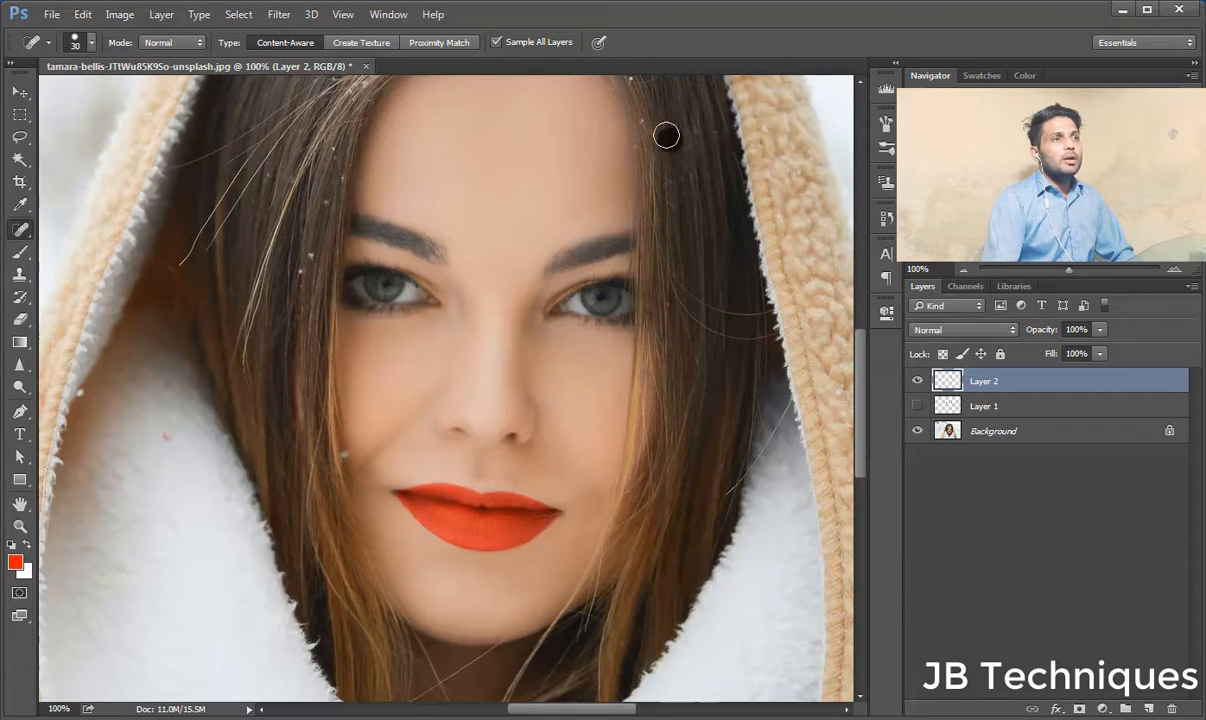
pyautogui.click(649, 122)
pyautogui.click(593, 90)
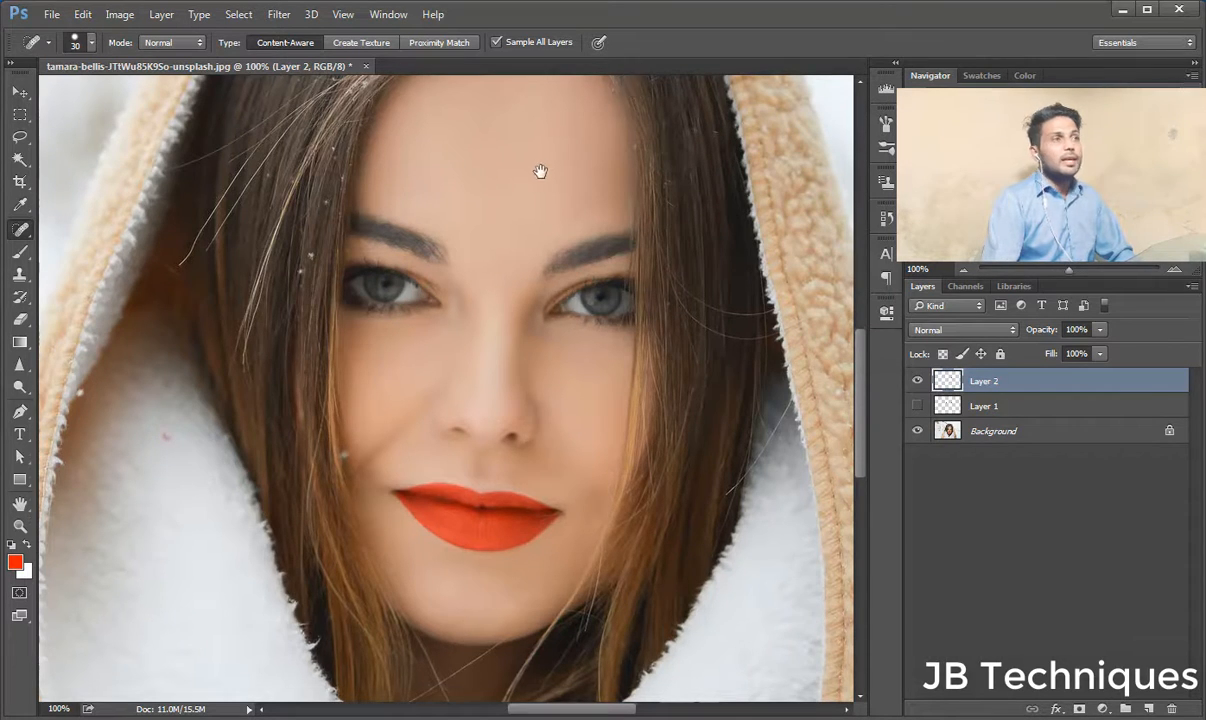
# Switch to the Healing Brush Tool, reduce the brush to 60 px and try healing the forehead without a sampled source.
pyautogui.moveTo(541, 172); pyautogui.dragTo(539, 224)
pyautogui.hotkey('ctrl', '-')
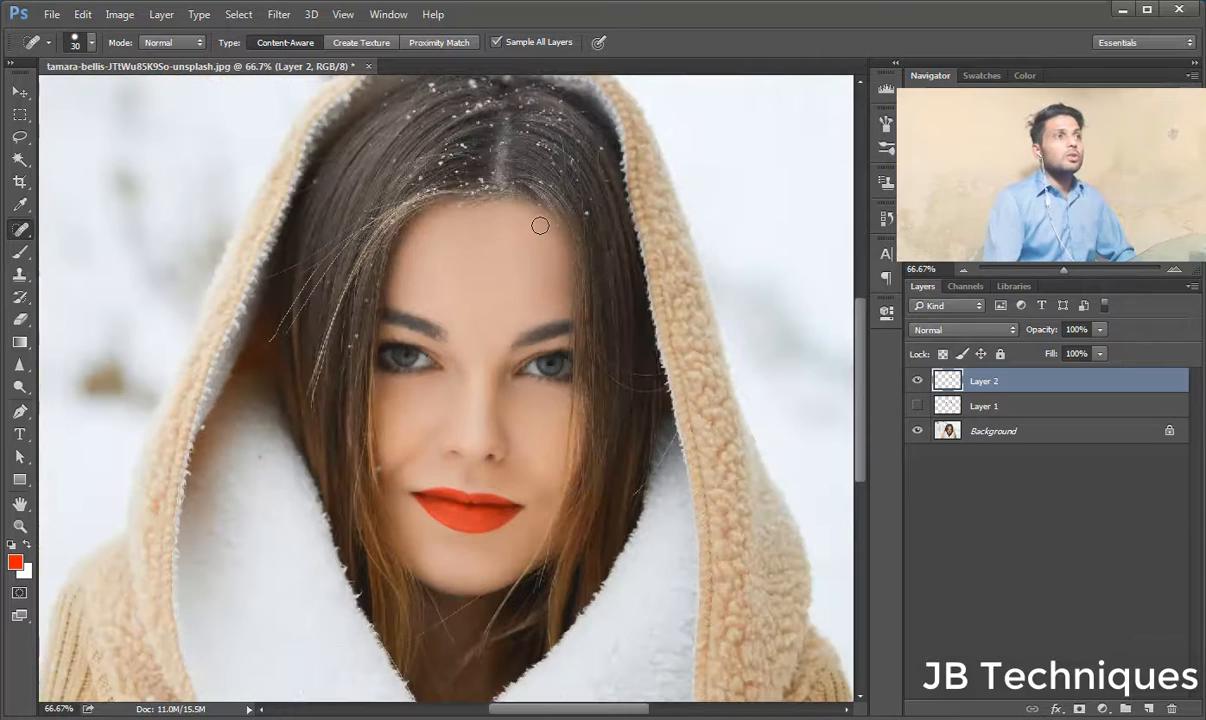
pyautogui.rightClick(20, 229)
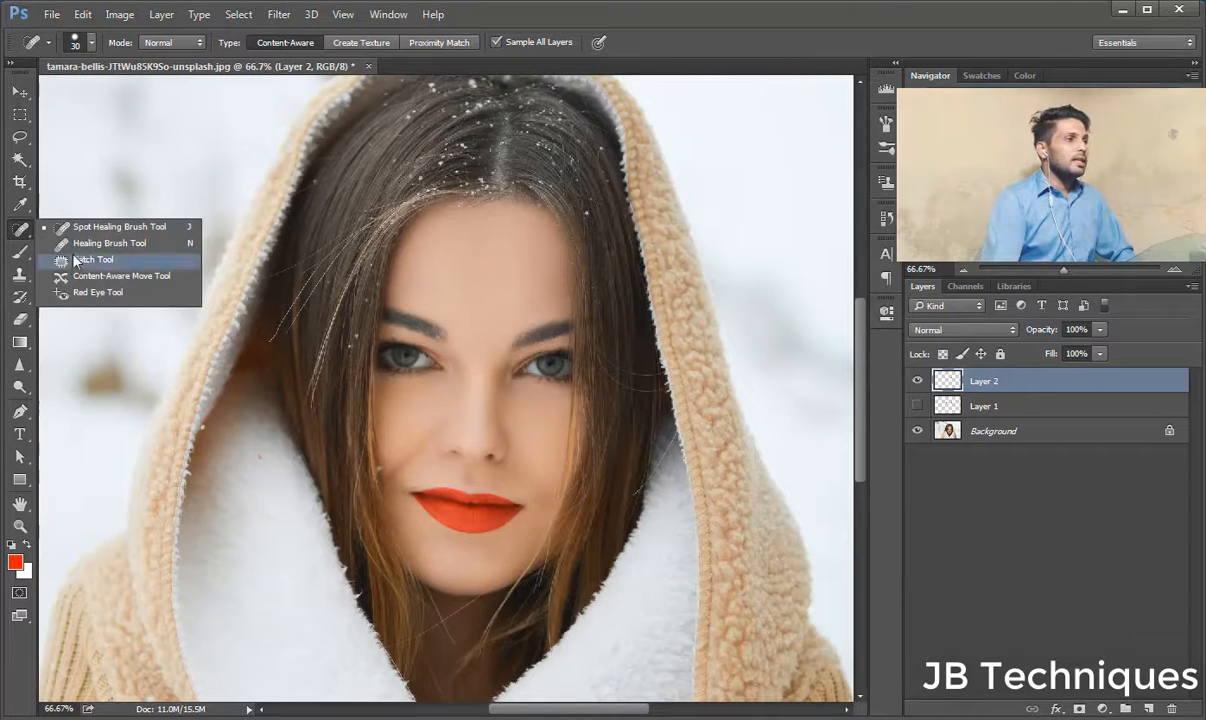
pyautogui.click(108, 243)
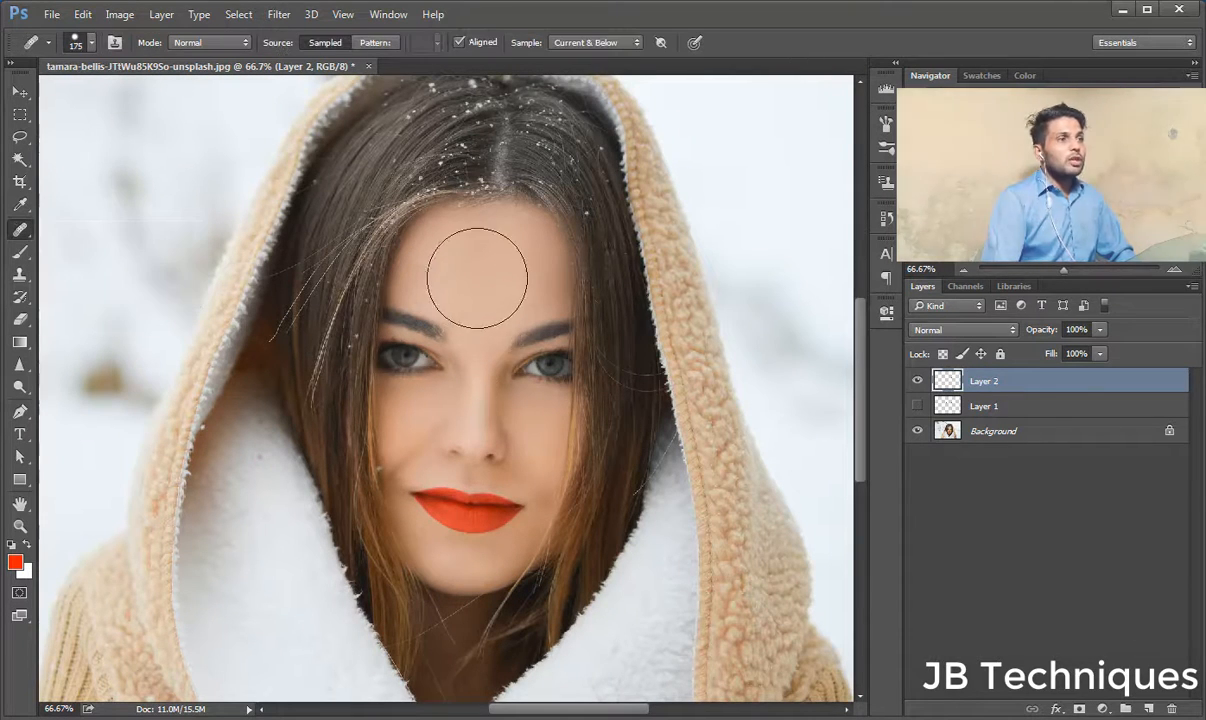
pyautogui.press('[')
pyautogui.press('[')
pyautogui.press('[')
pyautogui.press('[')
pyautogui.press('[')
pyautogui.press('[')
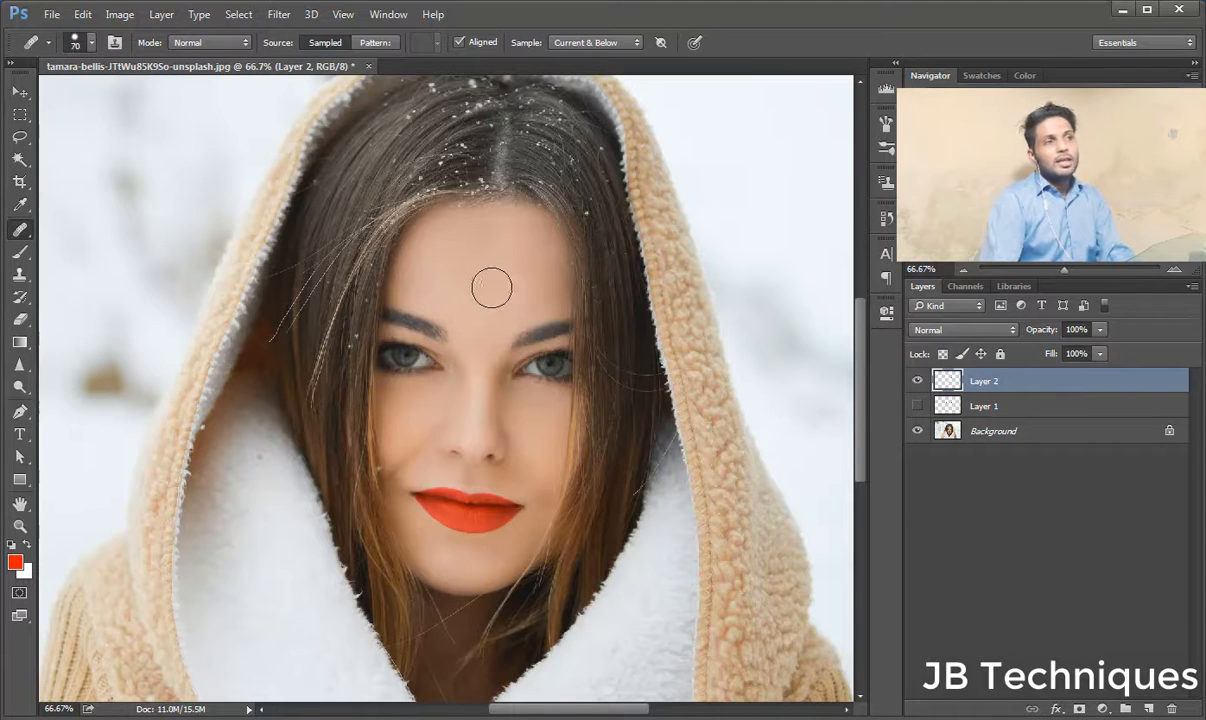
pyautogui.click(480, 289)
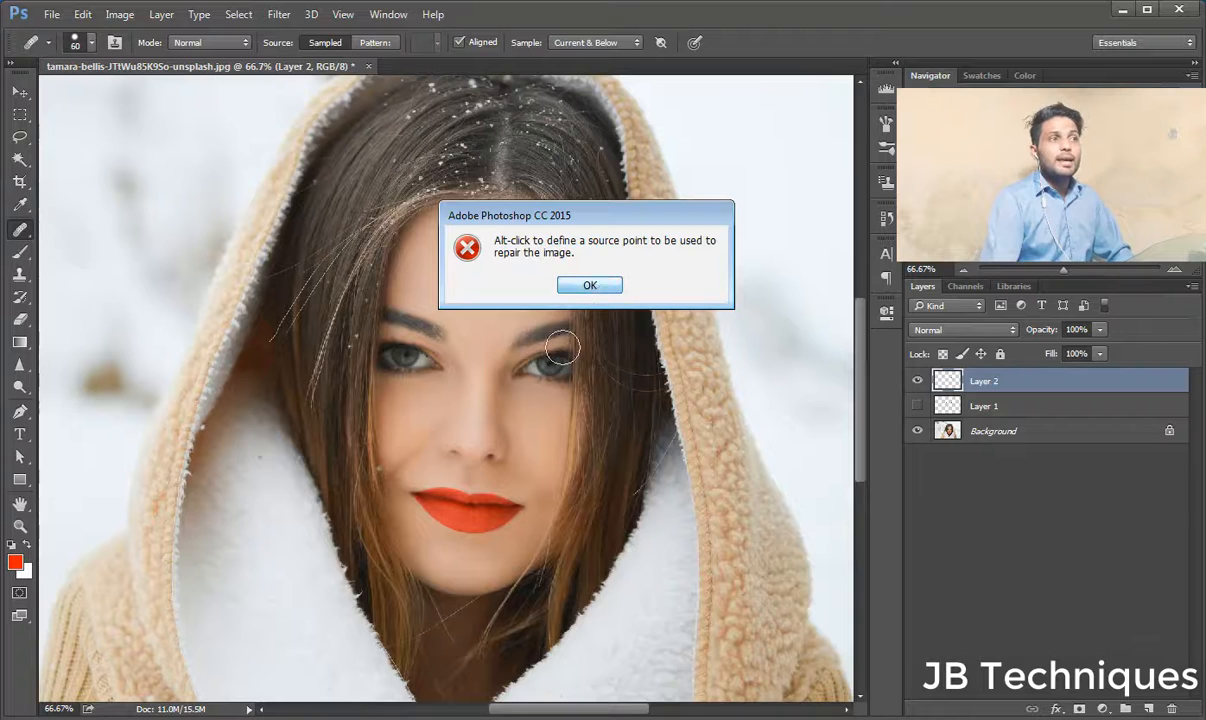
pyautogui.click(580, 285)
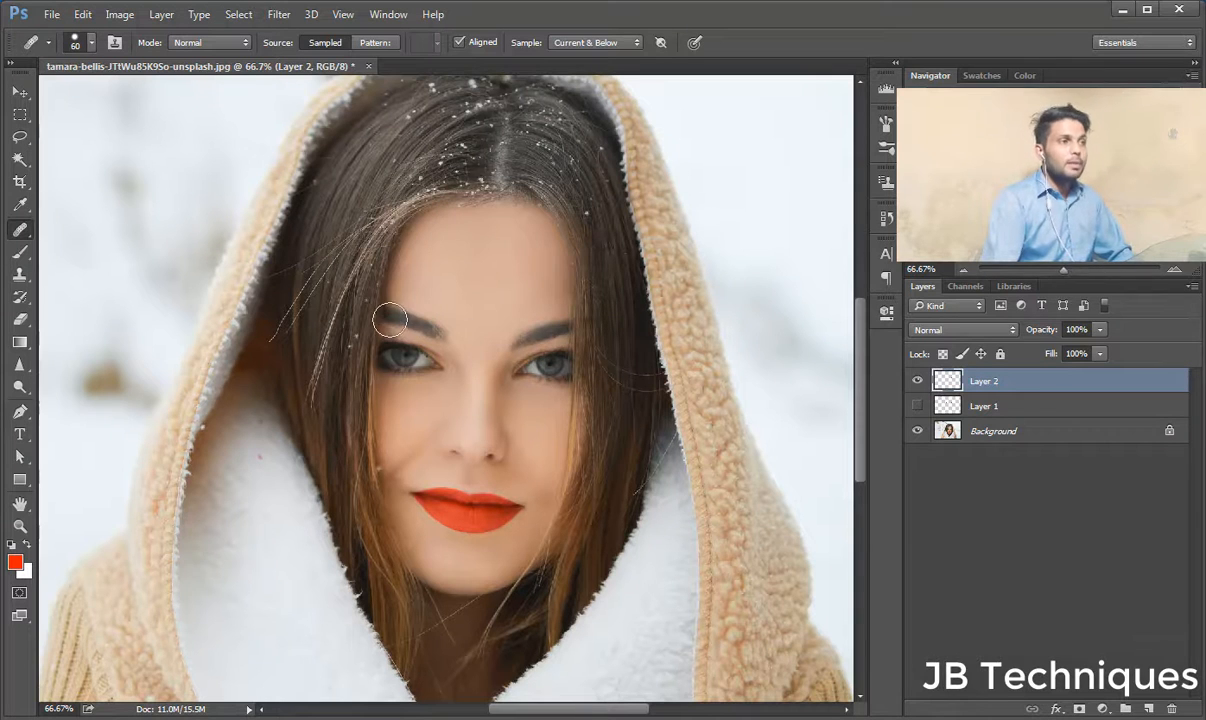
# Reduce the brush to 50 px, sample the outer end of the eyebrow and paint it onto the forehead above.
pyautogui.press('[')
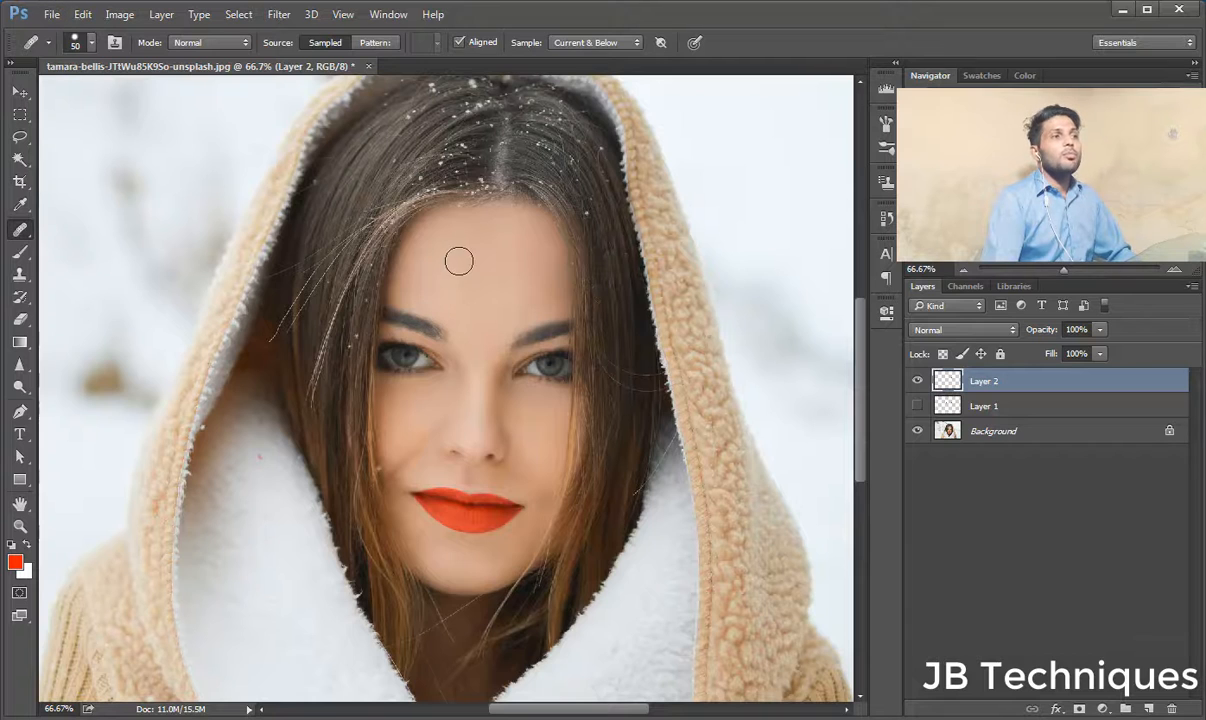
pyautogui.keyDown('alt'); pyautogui.click(388, 316); pyautogui.keyUp('alt')
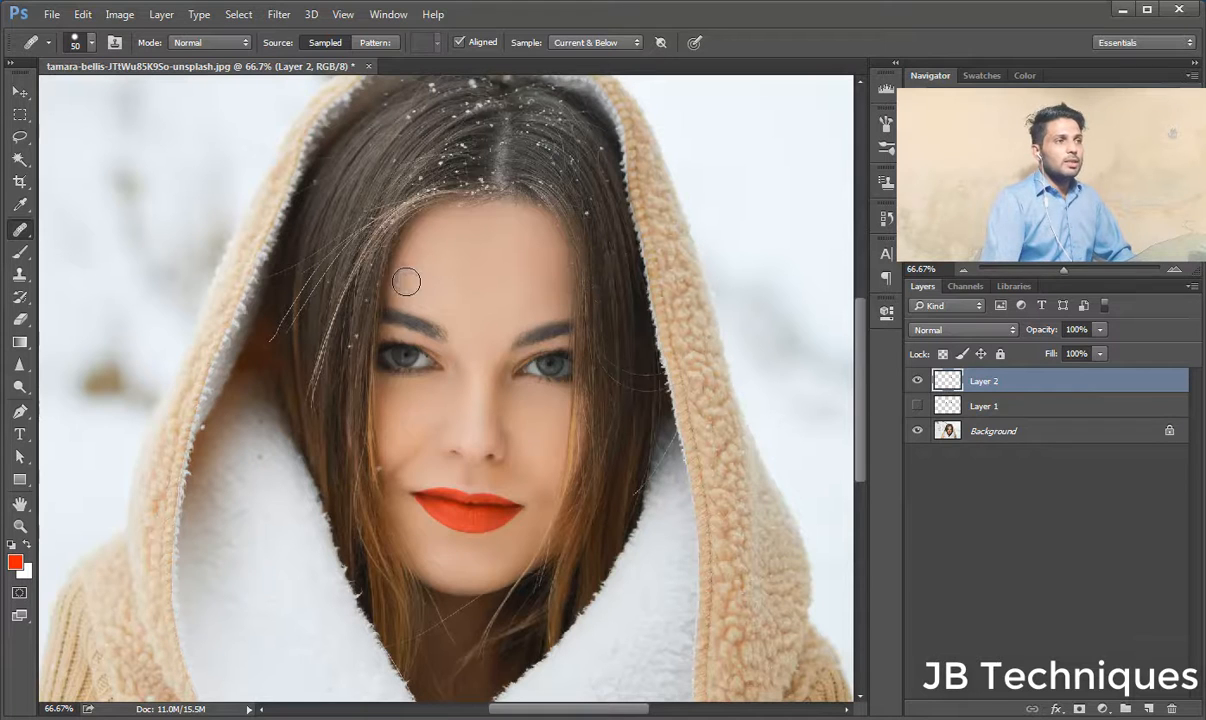
pyautogui.moveTo(407, 281)
pyautogui.mouseDown()
pyautogui.moveTo(440, 292)
pyautogui.moveTo(388, 268)
pyautogui.moveTo(449, 297)
pyautogui.moveTo(431, 270)
pyautogui.moveTo(437, 281)
pyautogui.moveTo(417, 272)
pyautogui.moveTo(463, 291)
pyautogui.moveTo(445, 282)
pyautogui.mouseUp()
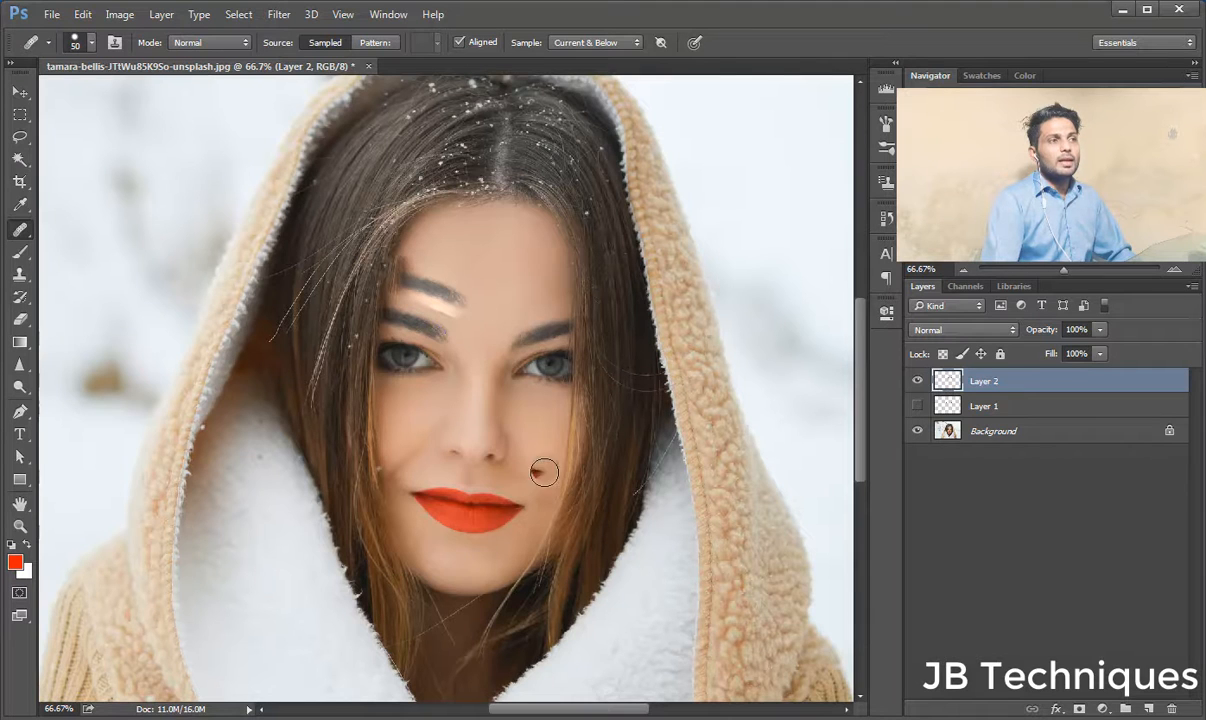
# Sample the lips as the healing source and paint a short stroke on the skin near the jaw.
pyautogui.keyDown('alt'); pyautogui.click(470, 509); pyautogui.keyUp('alt')
pyautogui.moveTo(416, 563)
pyautogui.mouseDown()
pyautogui.moveTo(446, 564)
pyautogui.moveTo(377, 546)
pyautogui.moveTo(398, 552)
pyautogui.moveTo(367, 557)
pyautogui.moveTo(441, 566)
pyautogui.moveTo(419, 533)
pyautogui.mouseUp()
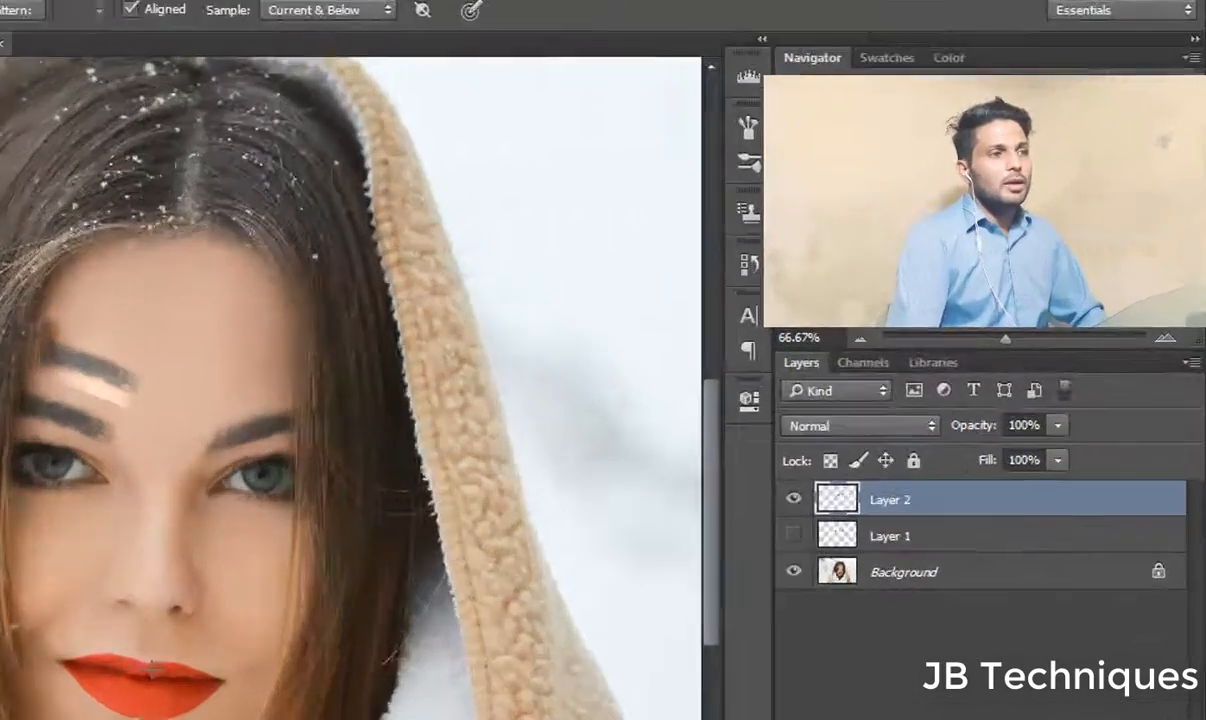